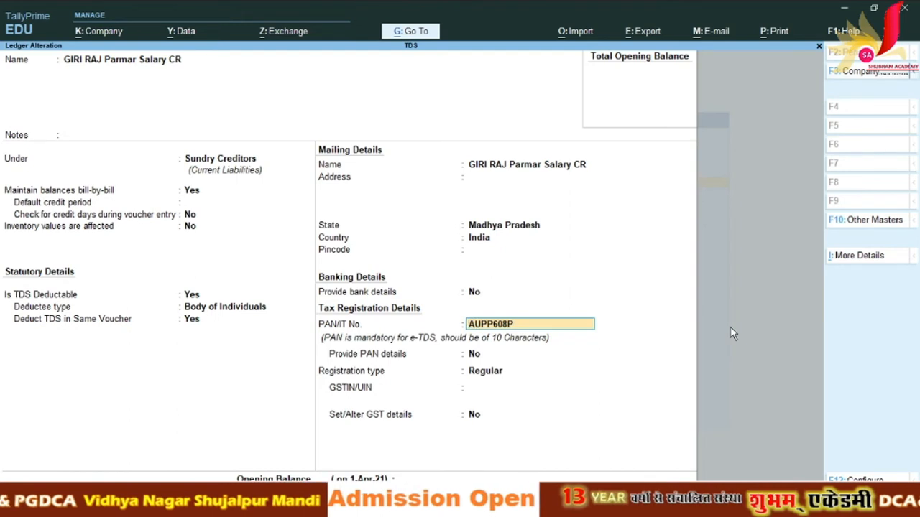
pyautogui.press('Return')
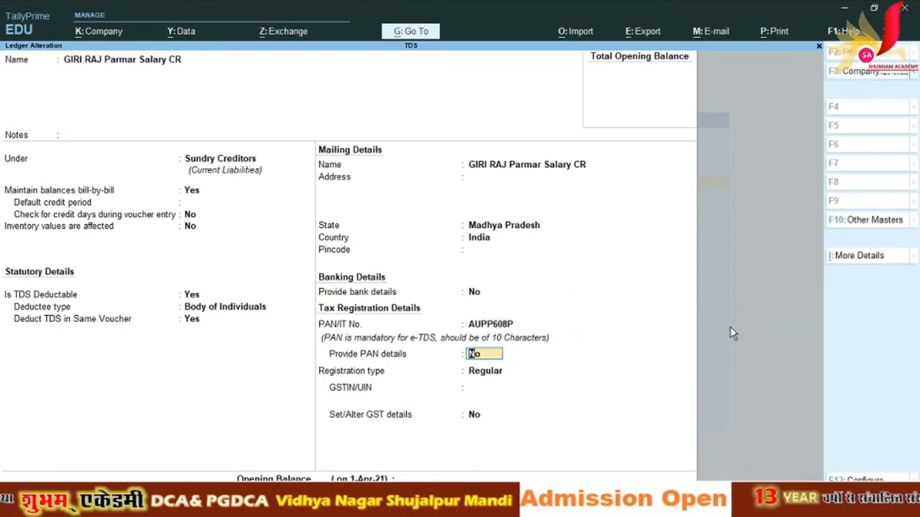
# Step: Set Provide PAN details to Yes with Regular registration on the salary creditor ledger and accept
pyautogui.write('y')
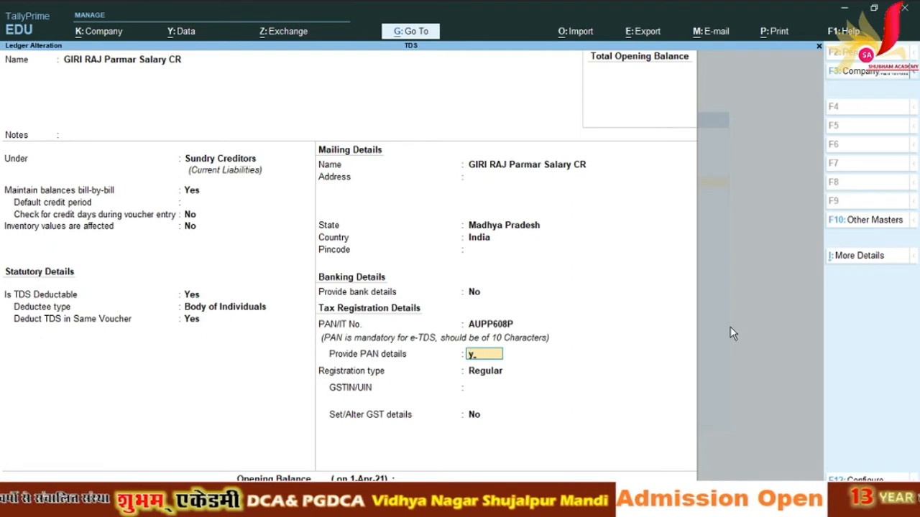
pyautogui.press('Return')
pyautogui.press('Return')
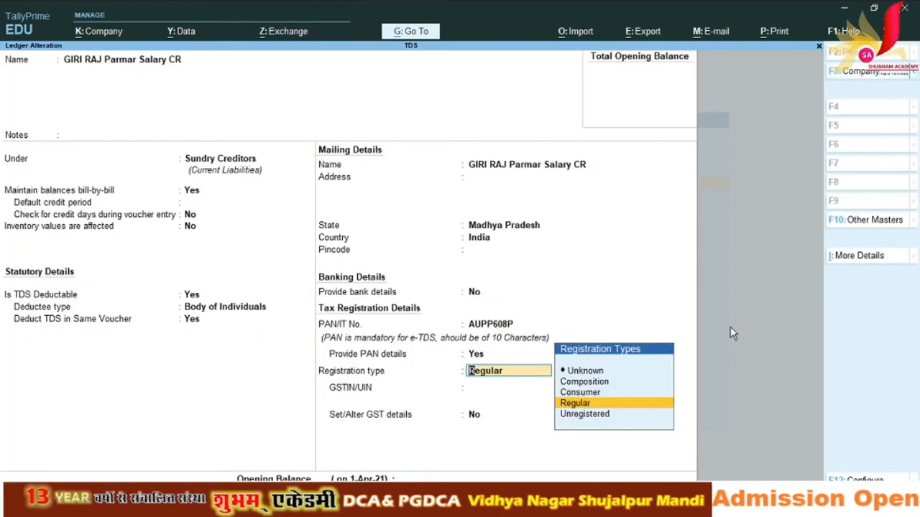
pyautogui.press('Return')
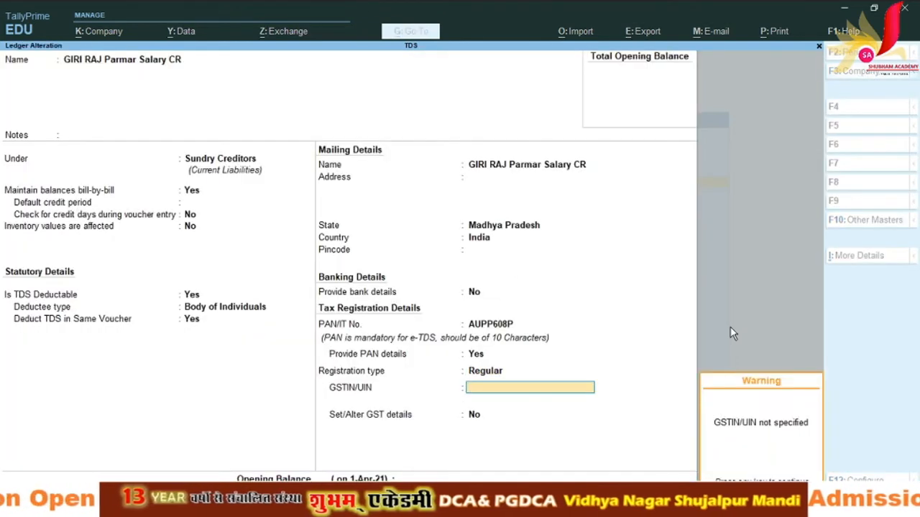
pyautogui.press('Return')
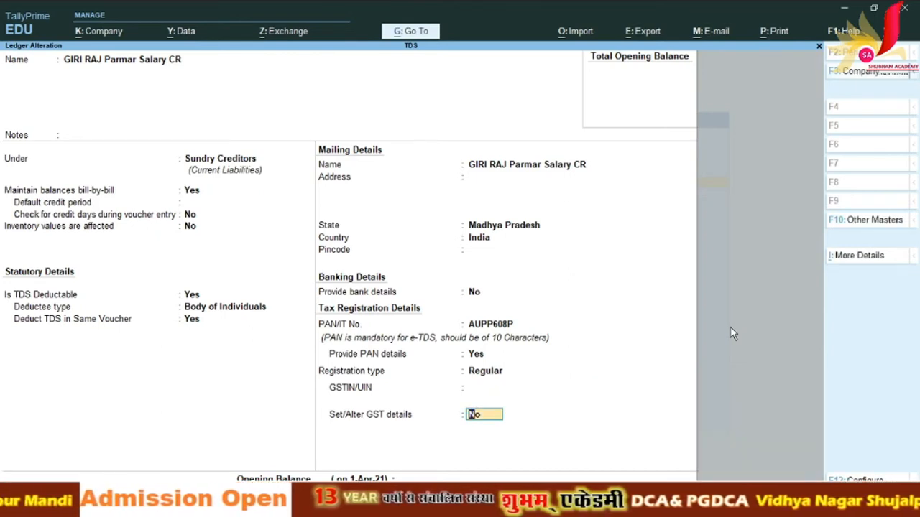
pyautogui.press('Return')
pyautogui.press('Return')
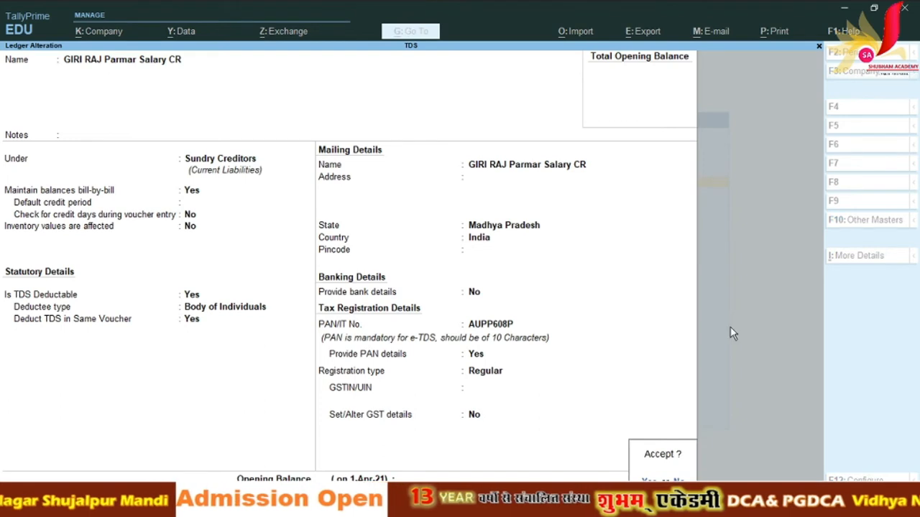
pyautogui.press('Return')
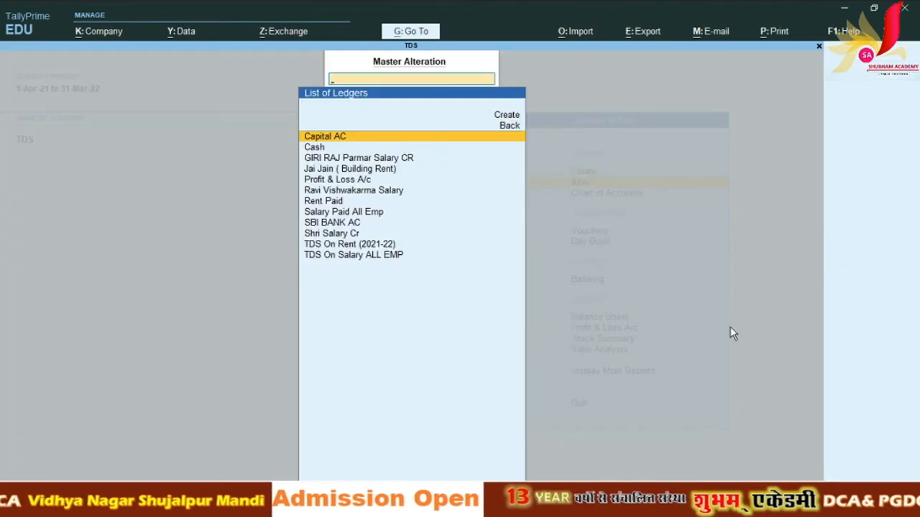
# Step: Open the Salary Paid All Emp ledger for alteration
pyautogui.press('Down')
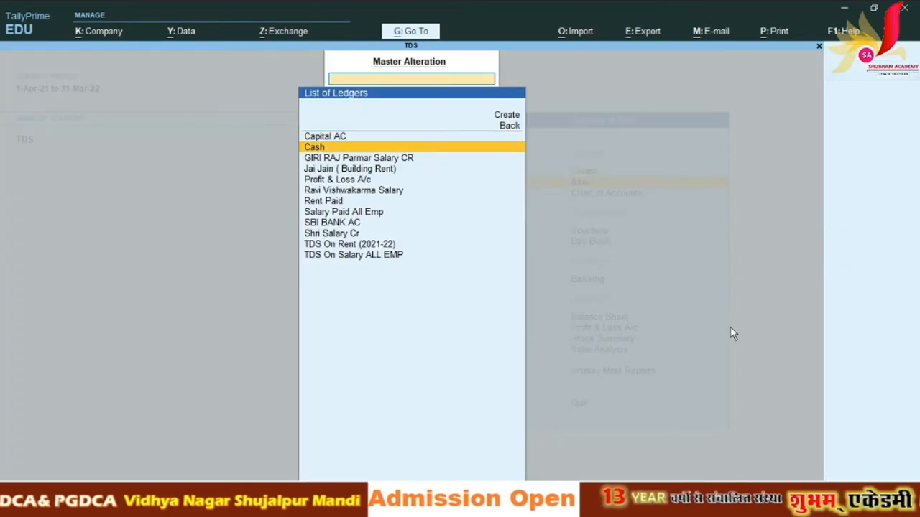
pyautogui.press('BackSpace')
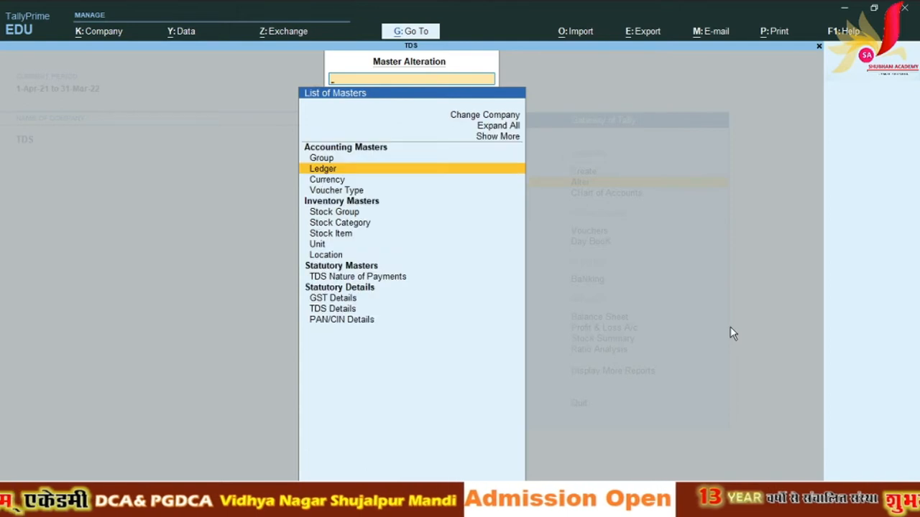
pyautogui.press('Return')
pyautogui.press('Down')
pyautogui.press('Down')
pyautogui.press('Down')
pyautogui.press('Down')
pyautogui.press('Down')
pyautogui.press('Down')
pyautogui.press('Down')
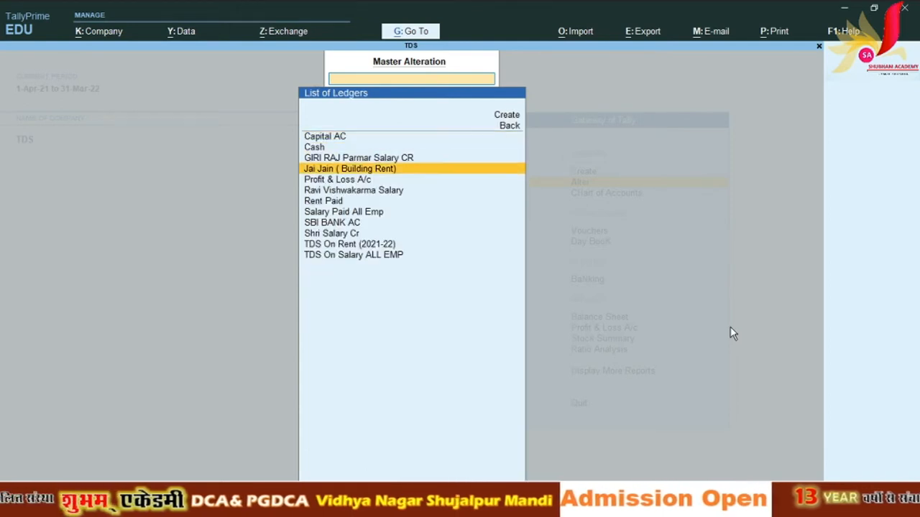
pyautogui.press('Return')
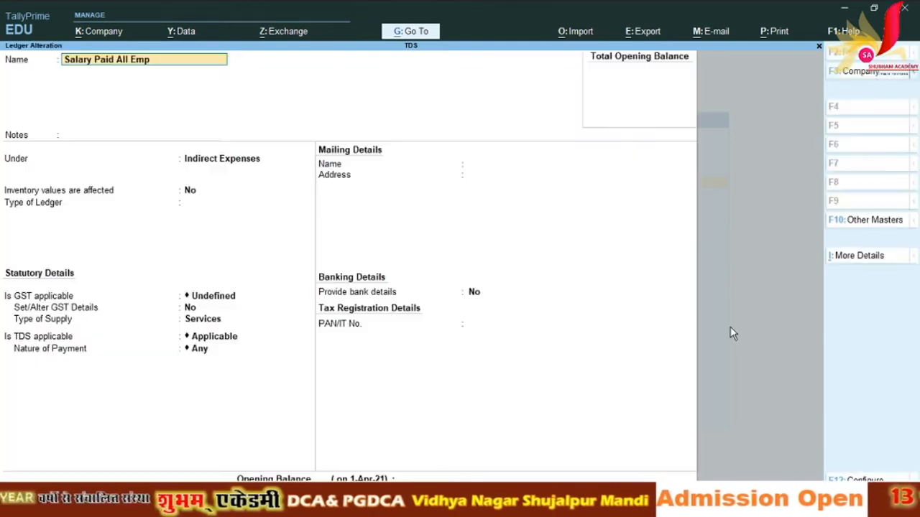
# Step: Set Type of Ledger to Not Applicable, TDS applicable with Nature of Payment Any, and accept
pyautogui.press('Return')
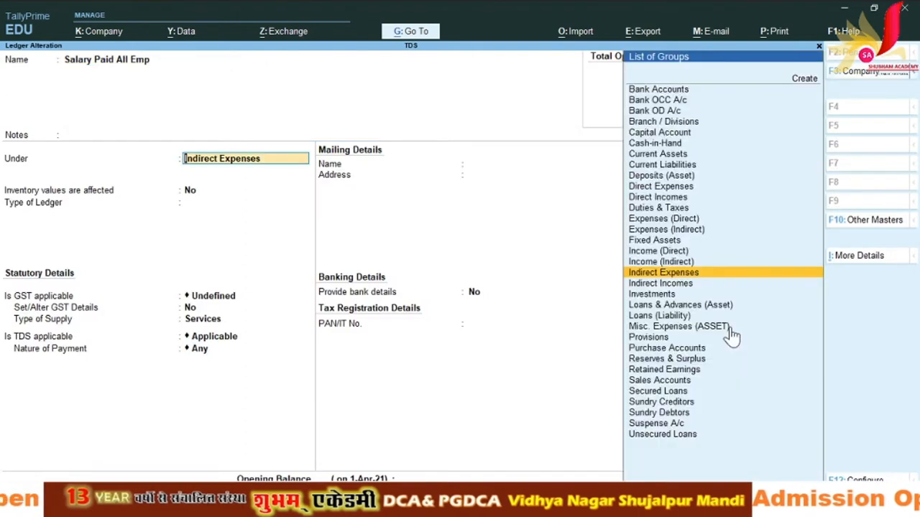
pyautogui.press('Return')
pyautogui.press('Return')
pyautogui.press('Return')
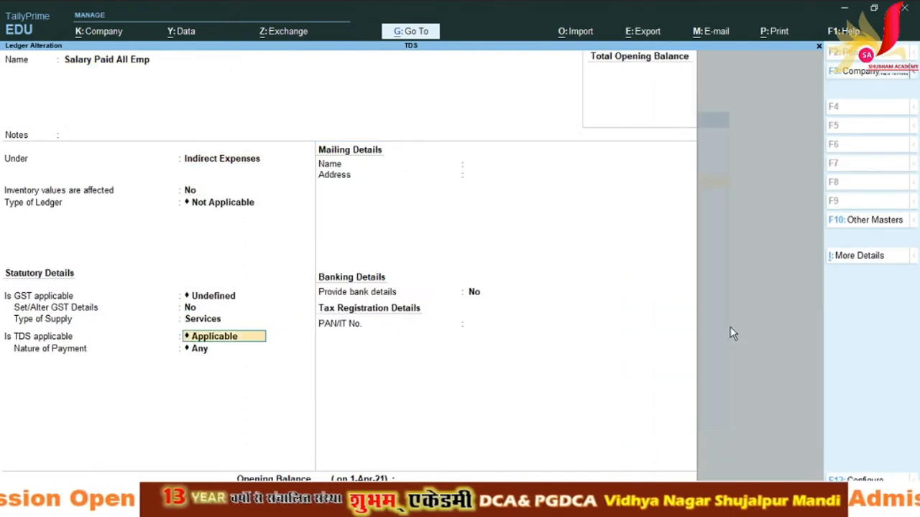
pyautogui.press('Return')
pyautogui.press('Return')
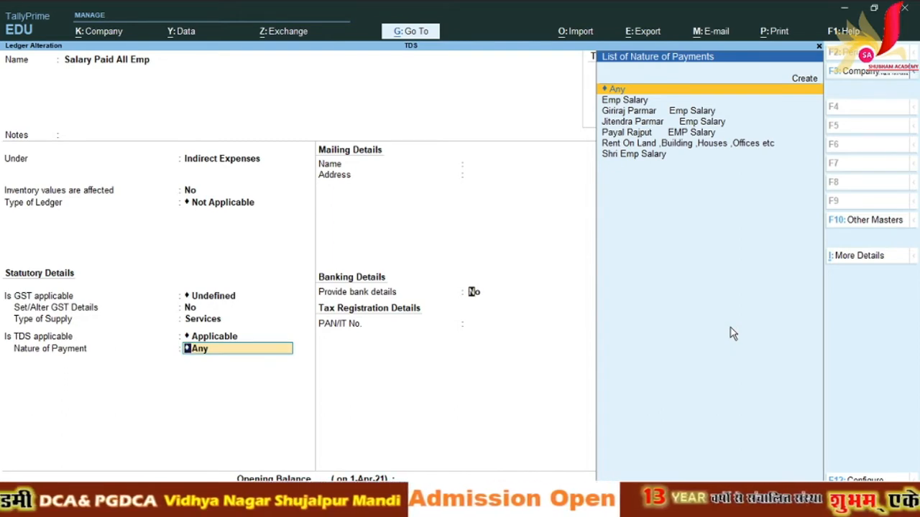
pyautogui.press('Return')
pyautogui.press('Return')
pyautogui.press('Return')
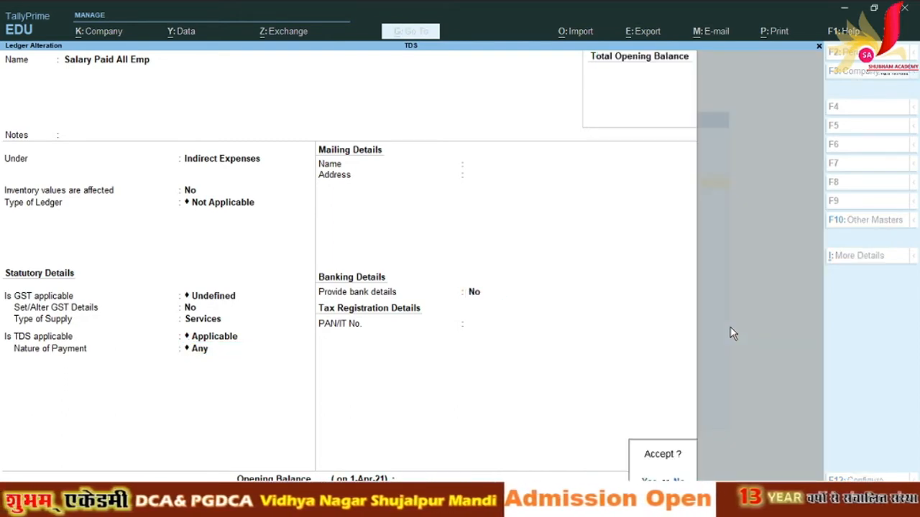
pyautogui.press('Return')
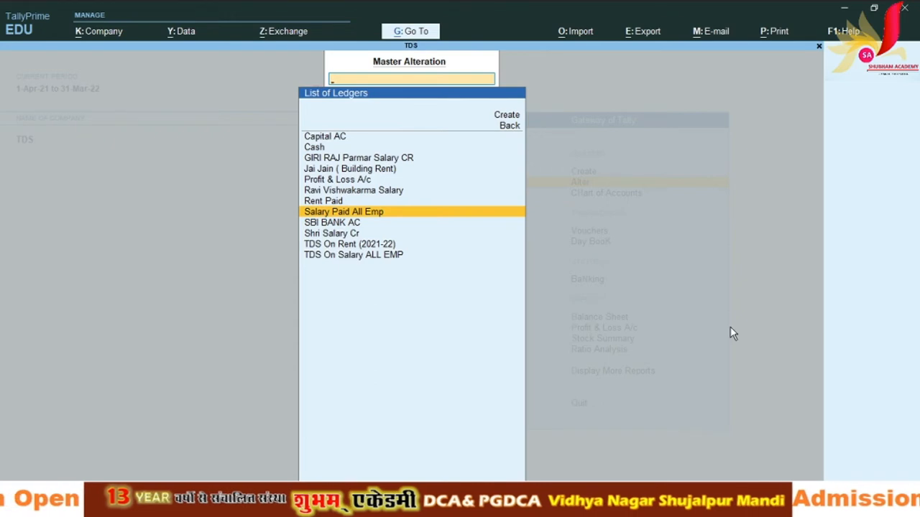
# Step: Accept TDS On Salary ALL EMP under Duties & Taxes as TDS type, nature Any, then switch to the slides
pyautogui.press('Down')
pyautogui.press('Down')
pyautogui.press('Down')
pyautogui.press('Down')
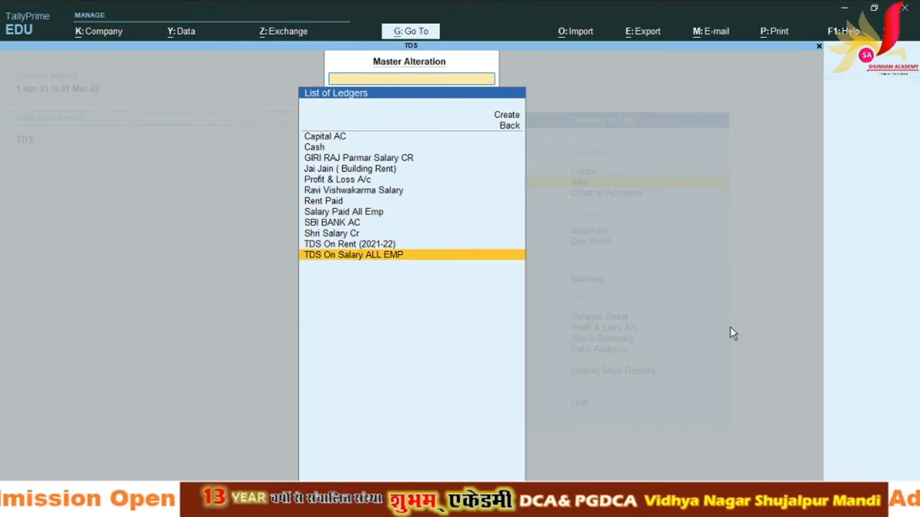
pyautogui.press('Return')
pyautogui.press('Return')
pyautogui.press('Return')
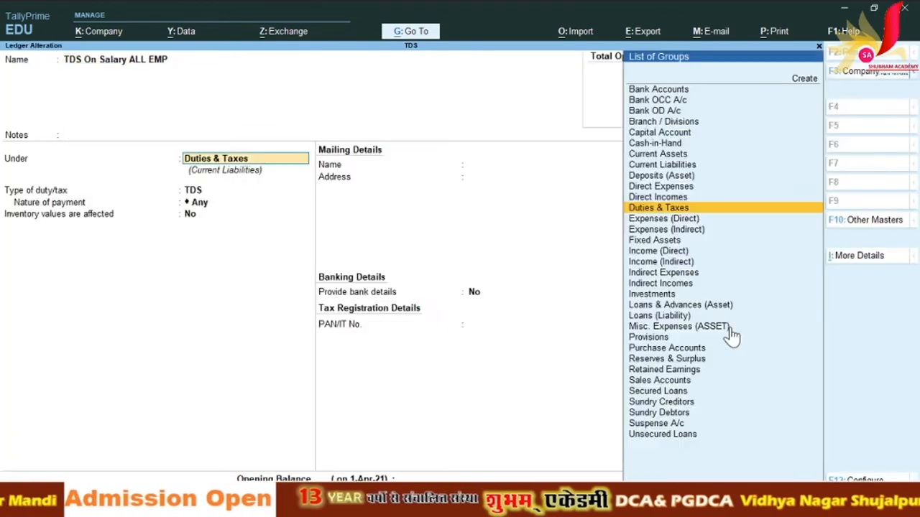
pyautogui.press('Return')
pyautogui.press('Return')
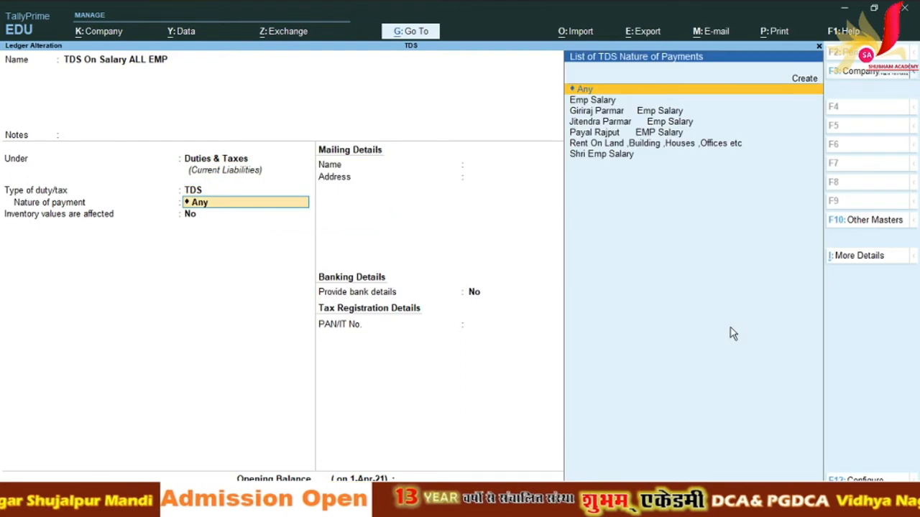
pyautogui.press('Return')
pyautogui.press('Return')
pyautogui.press('Return')
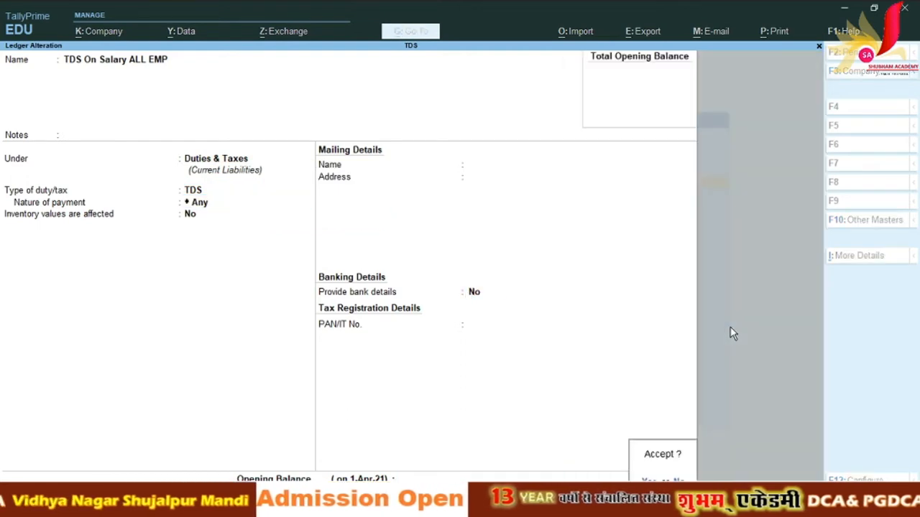
pyautogui.press('Return')
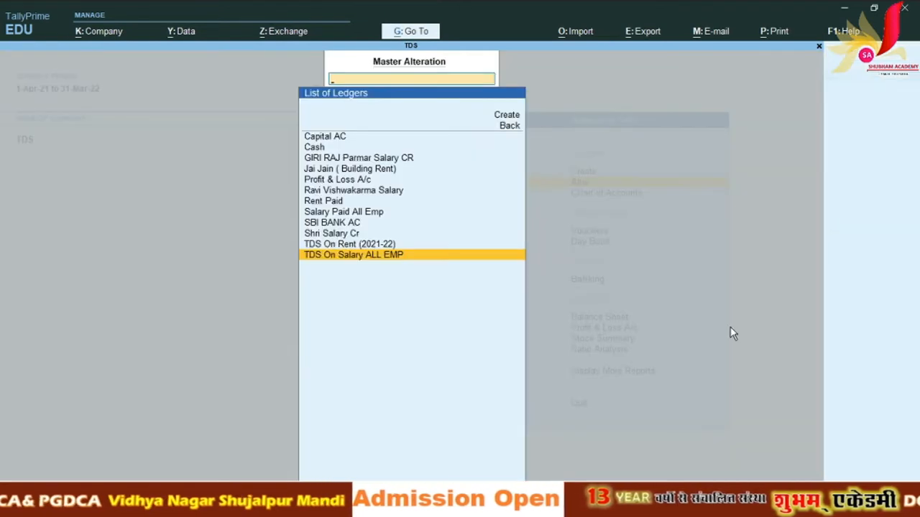
pyautogui.hotkey('alt', 'Tab')
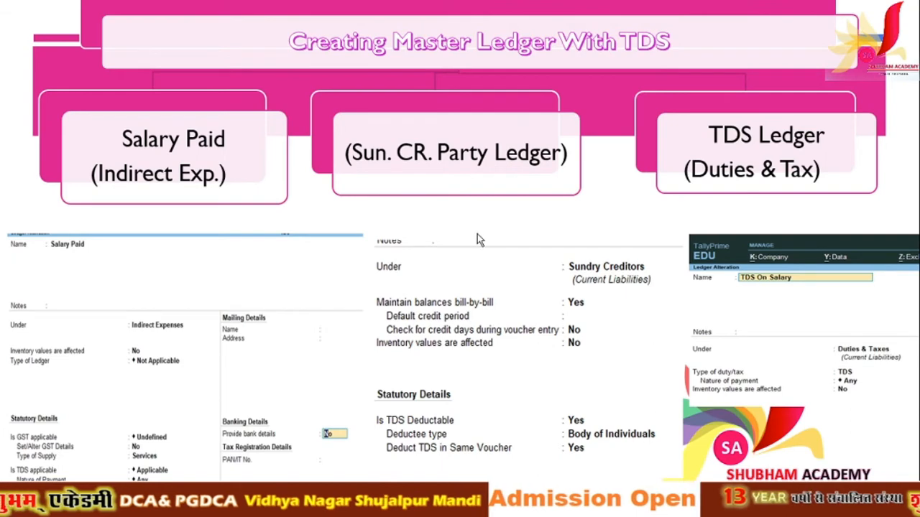
# Step: Back in TallyPrime, return to the Gateway and start a new Journal voucher
pyautogui.hotkey('alt', 'Tab')
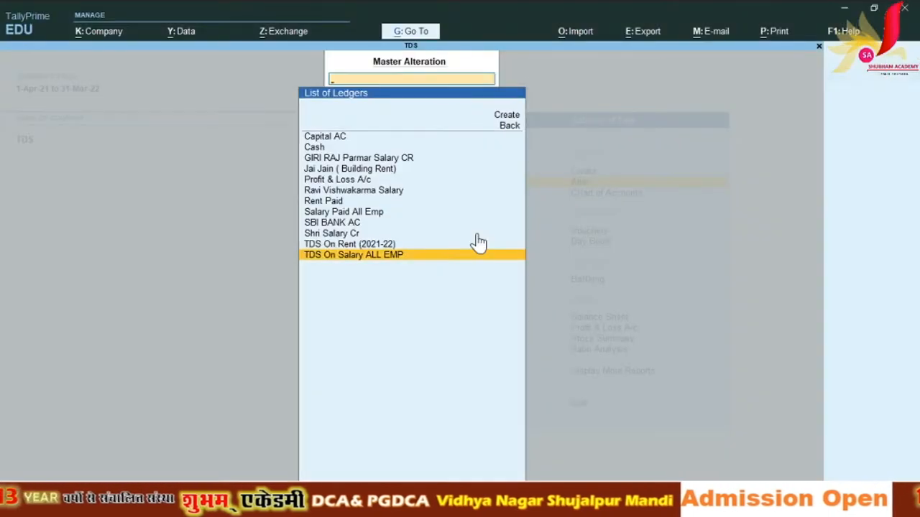
pyautogui.press('Escape')
pyautogui.press('Escape')
pyautogui.press('Escape')
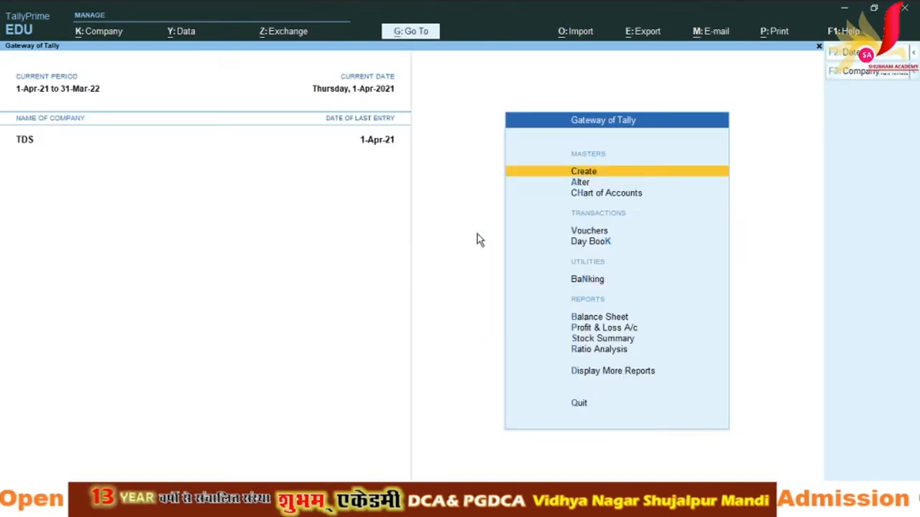
pyautogui.press('v')
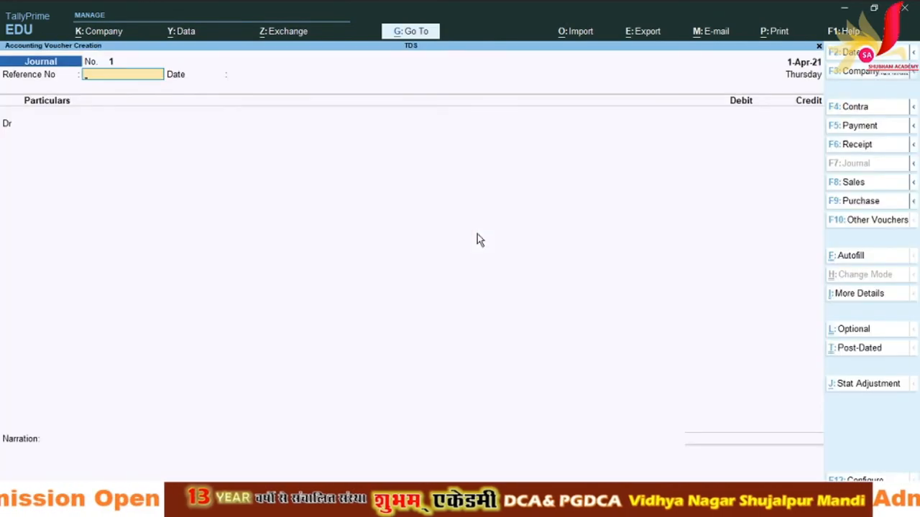
# Step: Bring up the JV-F7 journal example slide (Salary Paid 50,000, employee 48,395, TDS 1,605)
pyautogui.hotkey('alt', 'Tab')
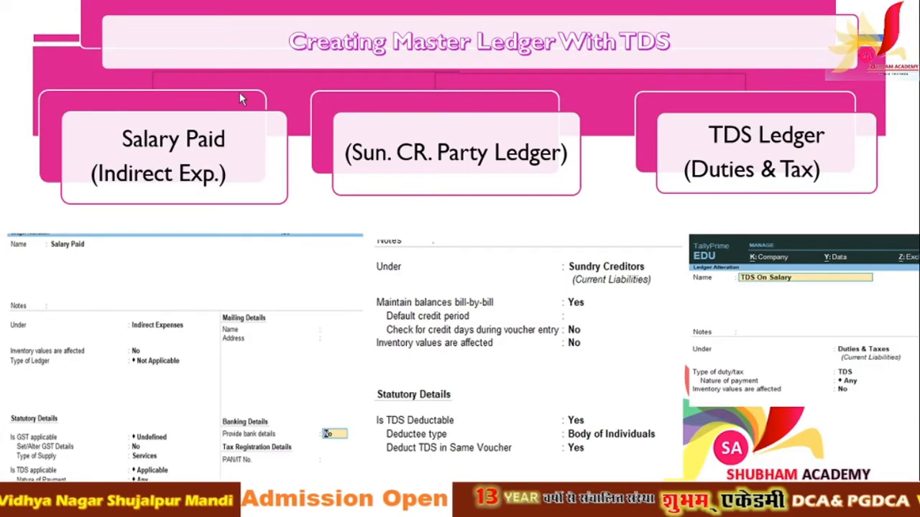
pyautogui.press('Left')
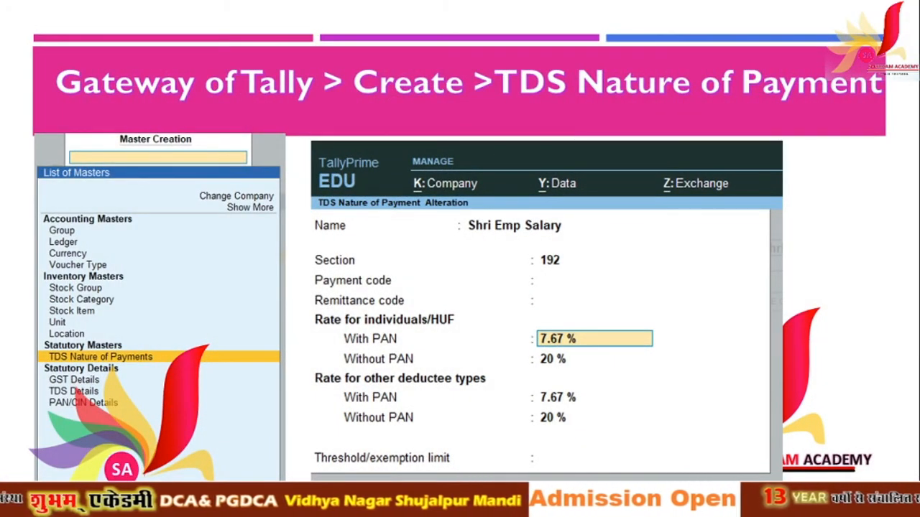
pyautogui.press('Right')
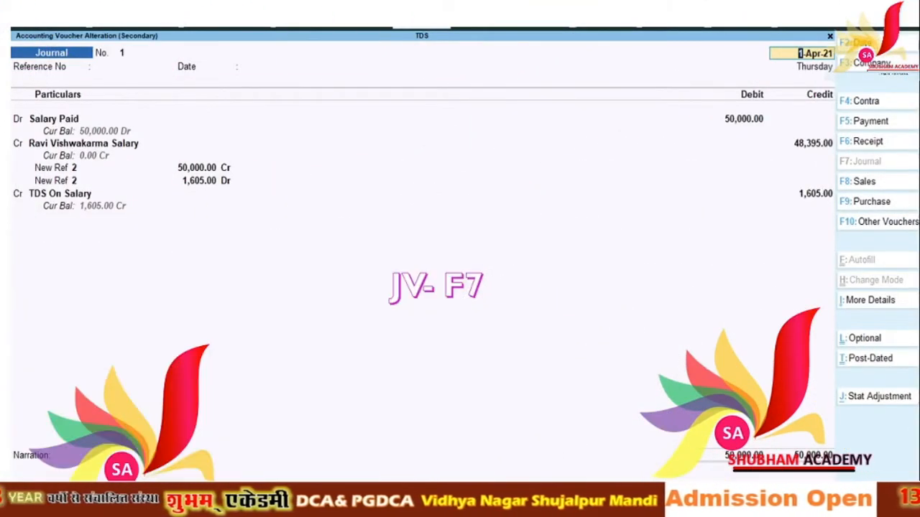
pyautogui.hotkey('alt', 'Tab')
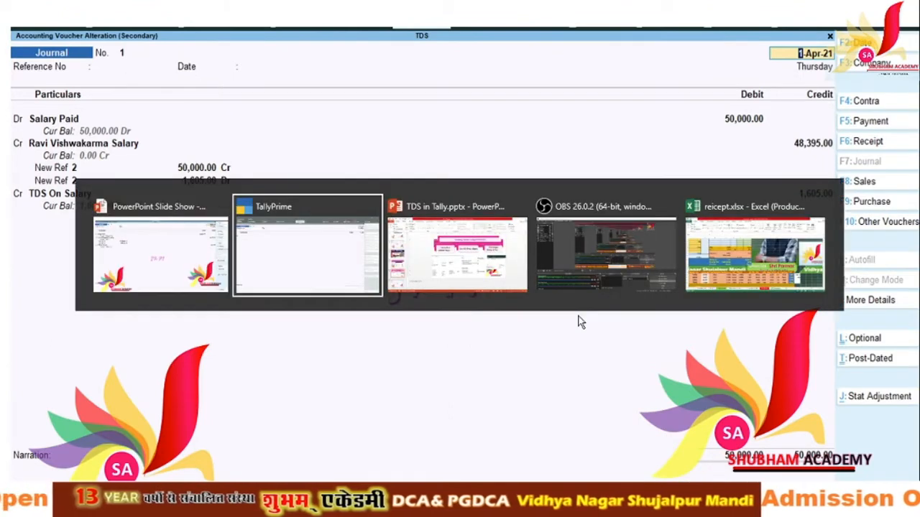
# Step: Debit the journal to Salary Paid All Emp, then switch to the reicept.xlsx TDS Calculation sheet
pyautogui.press('Return')
pyautogui.press('Return')
pyautogui.press('Down')
pyautogui.press('Down')
pyautogui.press('Down')
pyautogui.press('Down')
pyautogui.press('Down')
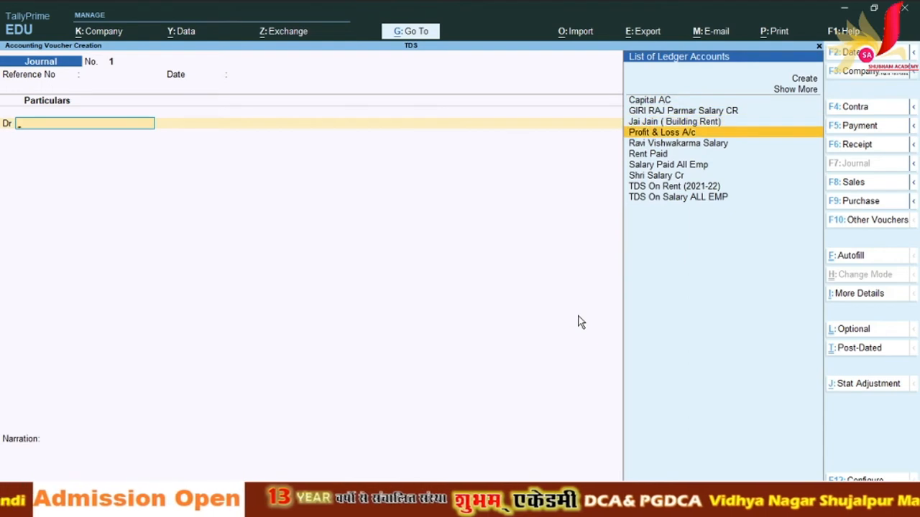
pyautogui.press('Down')
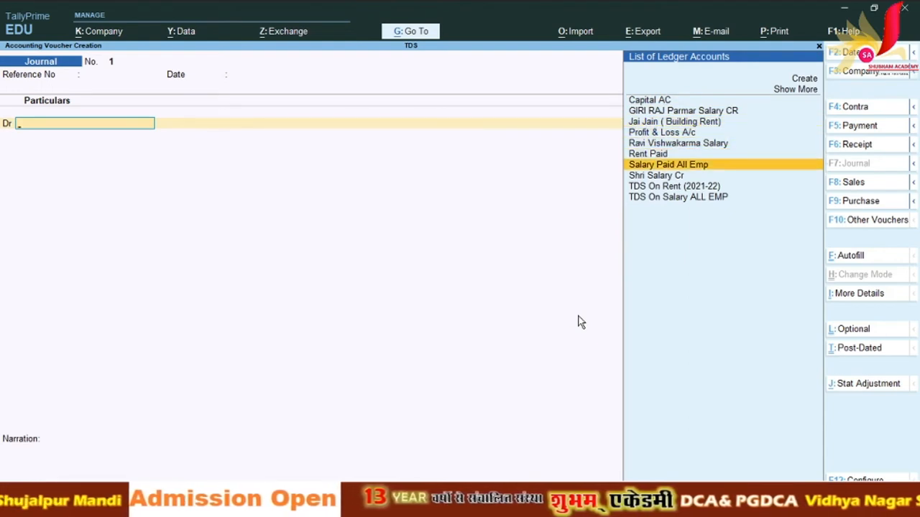
pyautogui.press('Return')
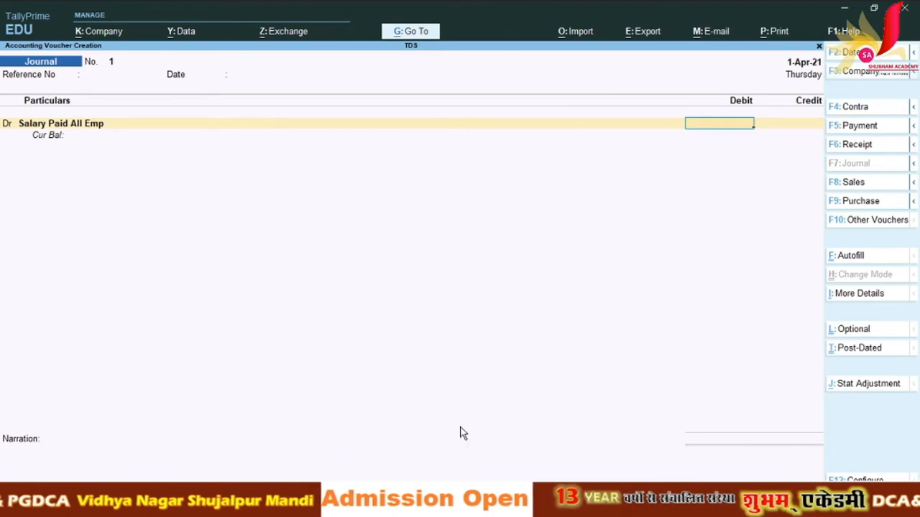
pyautogui.click(441, 506)
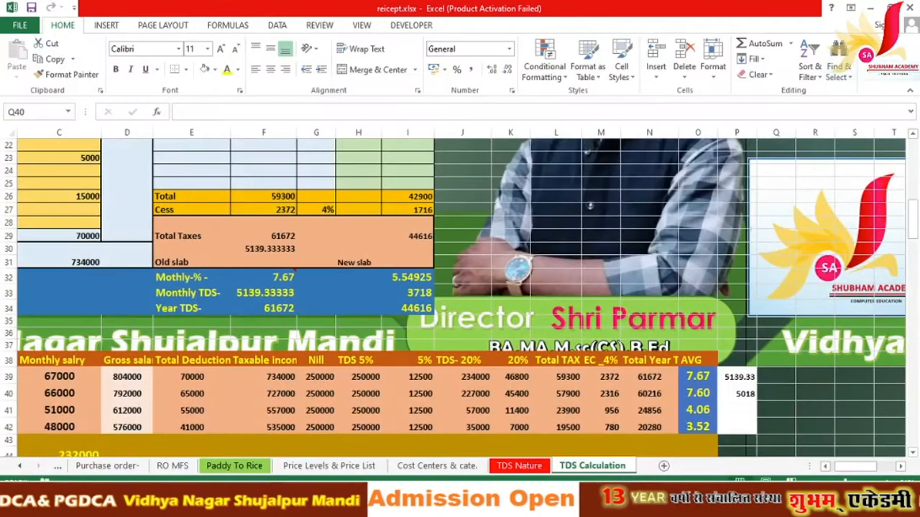
# Step: Read the 67000 monthly salary in C39, then return to the TallyPrime journal
pyautogui.click(63, 378)
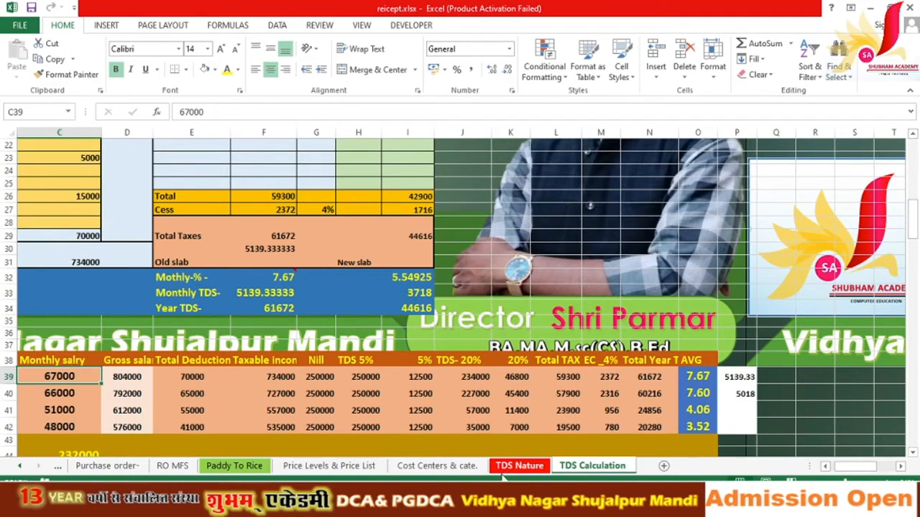
pyautogui.click(528, 505)
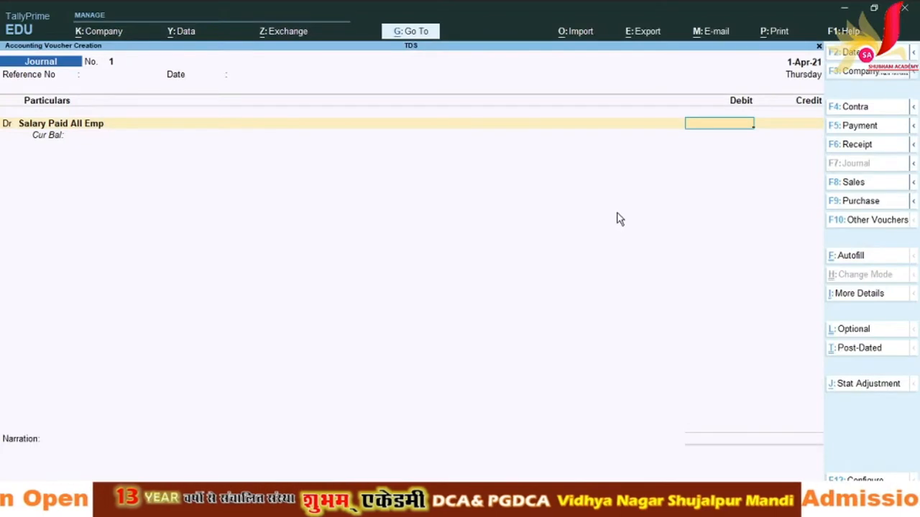
# Step: Debit Salary Paid All Emp 67,000 with the Emp Salary TDS nature of payment
pyautogui.write('67000')
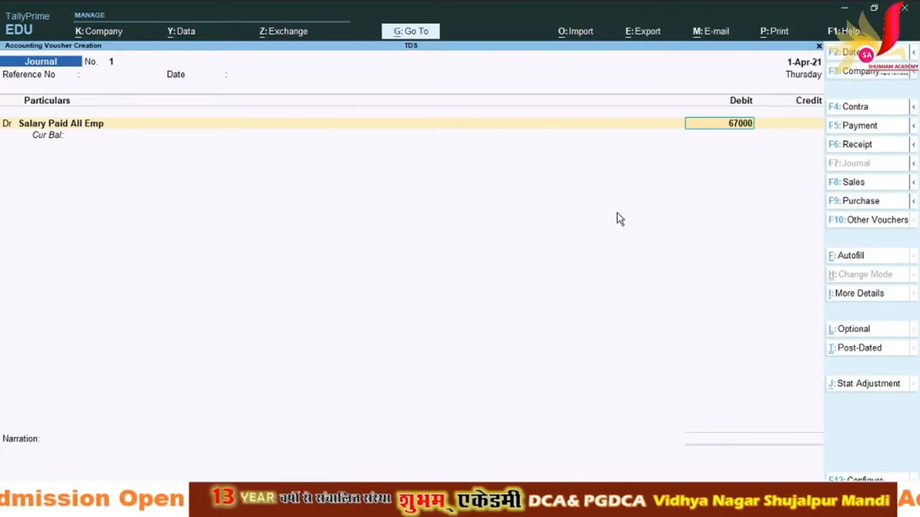
pyautogui.press('Return')
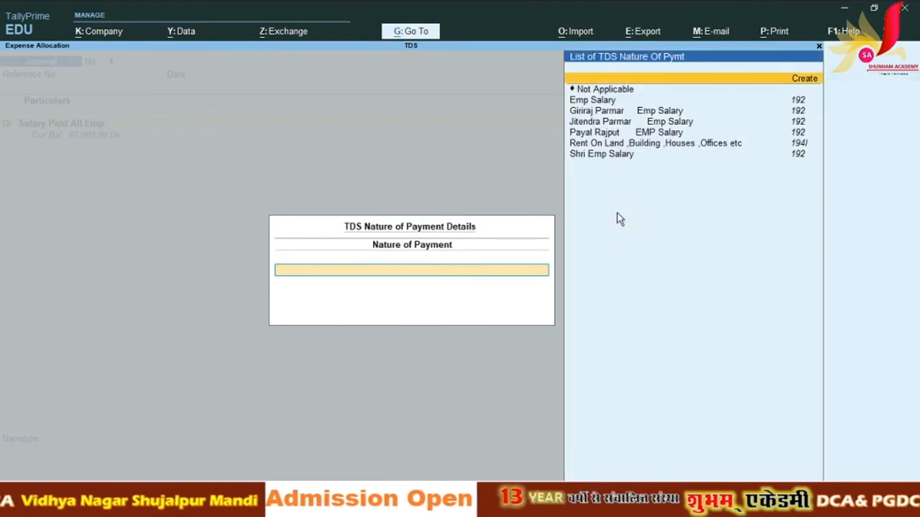
pyautogui.press('Down')
pyautogui.press('Down')
pyautogui.press('Down')
pyautogui.press('Down')
pyautogui.press('Down')
pyautogui.press('Down')
pyautogui.press('Down')
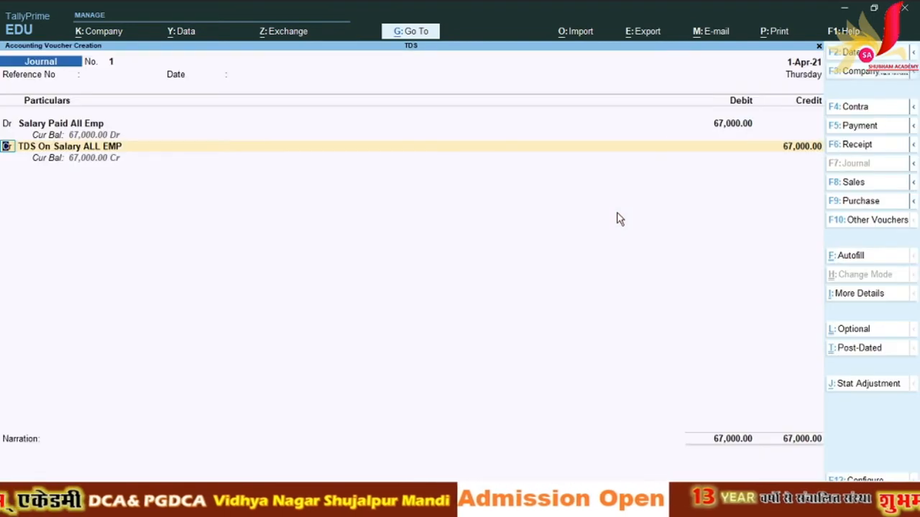
pyautogui.press('Return')
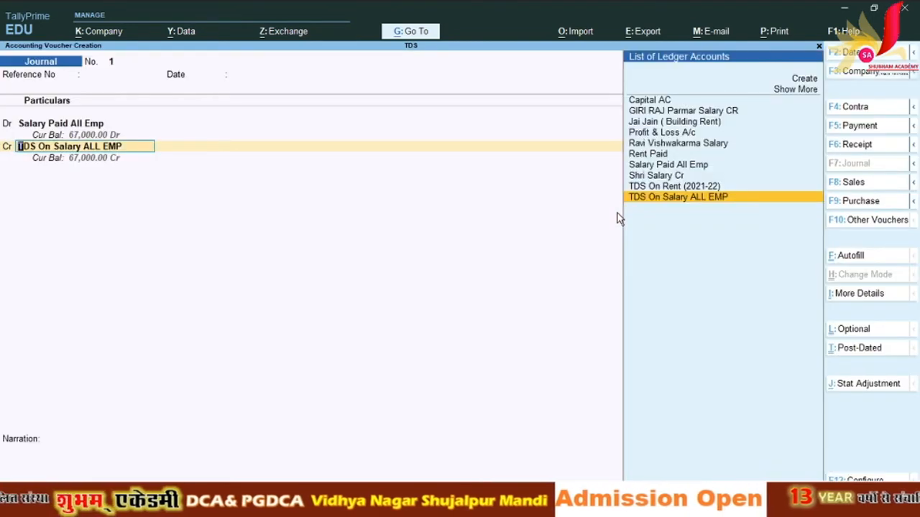
# Step: Credit Shri Salary Cr 61,861 with New Ref bill lines and TDS On Salary ALL EMP 5,139
pyautogui.press('Up')
pyautogui.press('Up')
pyautogui.press('Up')
pyautogui.press('Up')
pyautogui.press('Down')
pyautogui.press('Down')
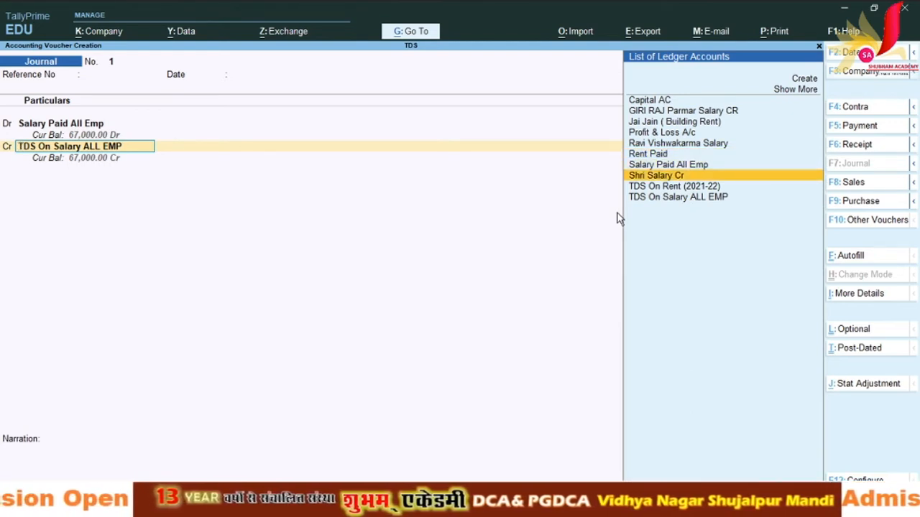
pyautogui.press('Return')
pyautogui.press('Return')
pyautogui.press('Return')
pyautogui.press('Return')
pyautogui.press('Return')
pyautogui.press('Return')
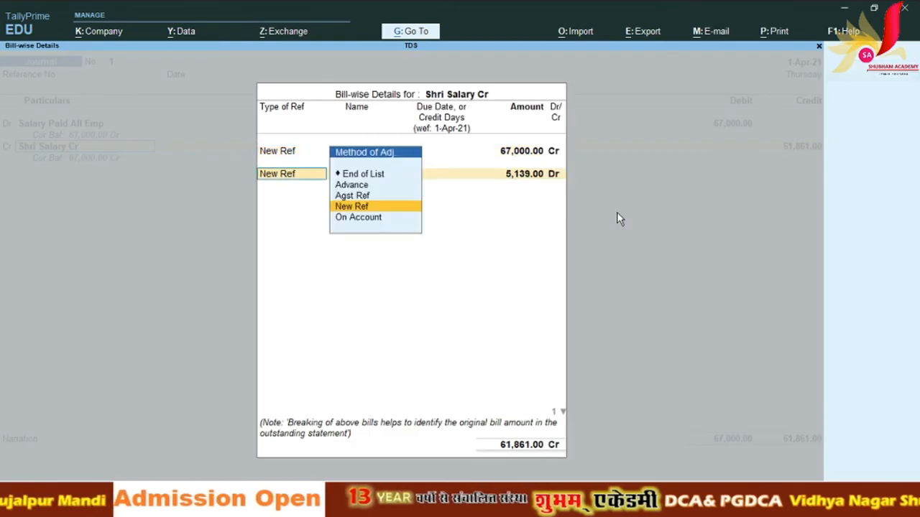
pyautogui.press('Return')
pyautogui.press('Return')
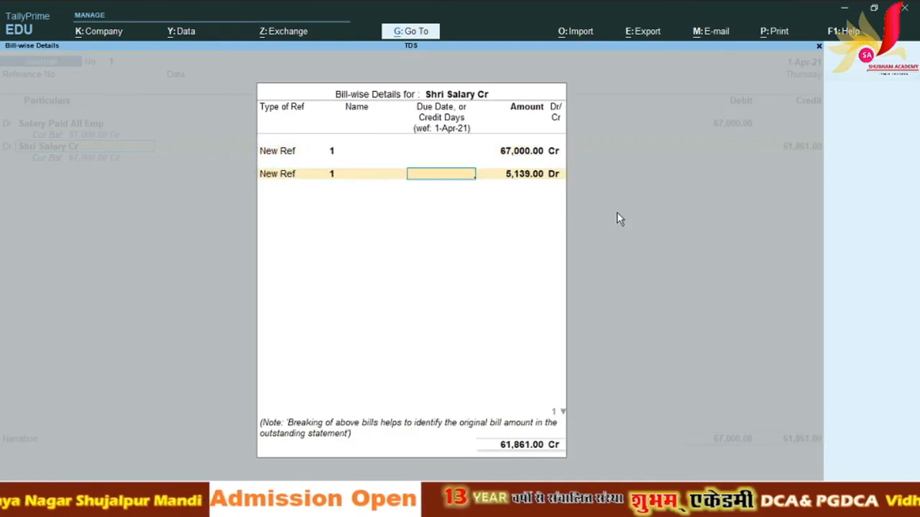
pyautogui.press('Return')
pyautogui.press('Return')
pyautogui.press('Return')
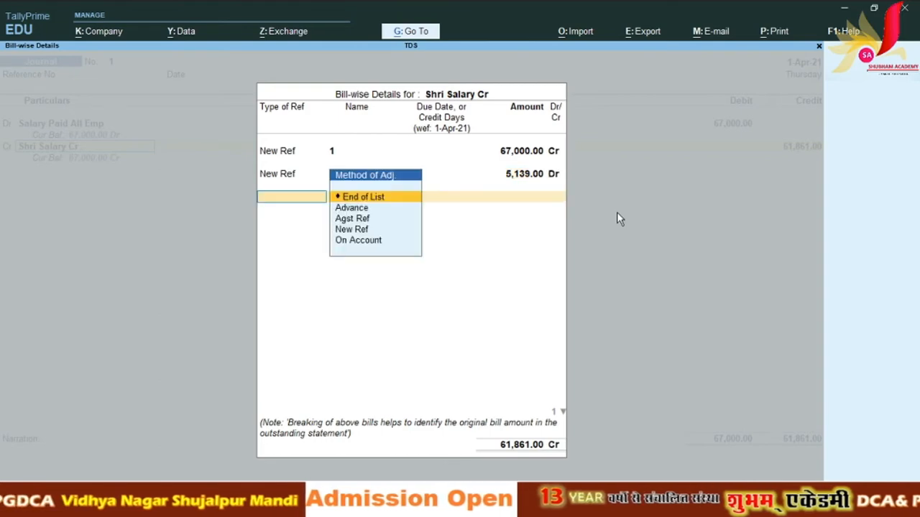
pyautogui.press('Return')
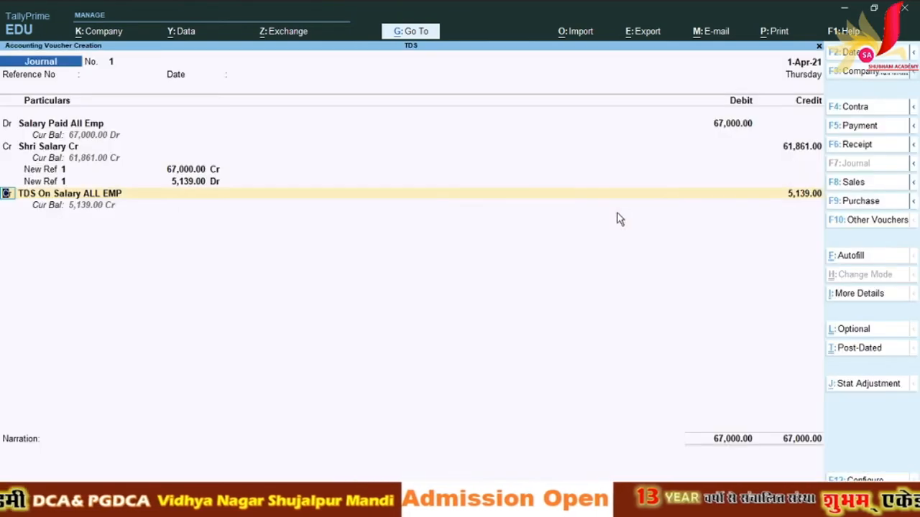
pyautogui.hotkey('alt', 'Tab')
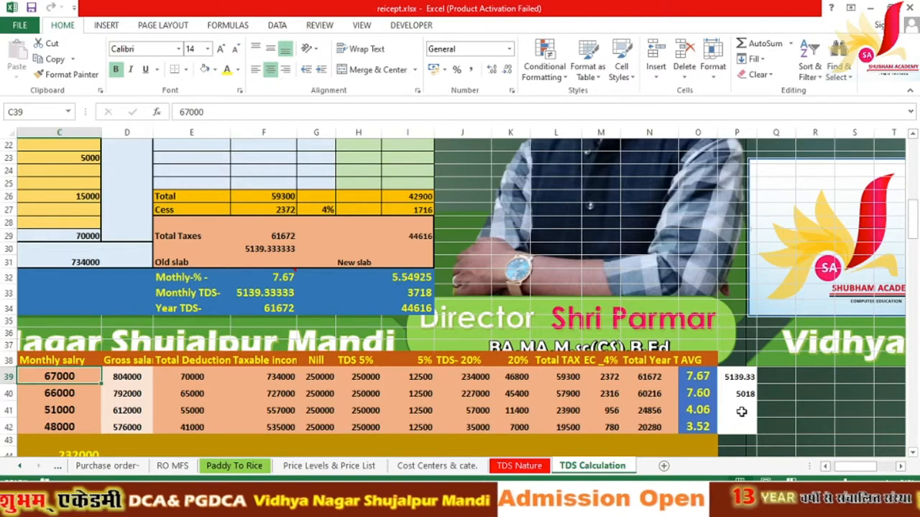
# Step: Inspect the P39 monthly TDS formula (=N39/12) and enter the heading 'TDS' in P38
pyautogui.click(736, 377)
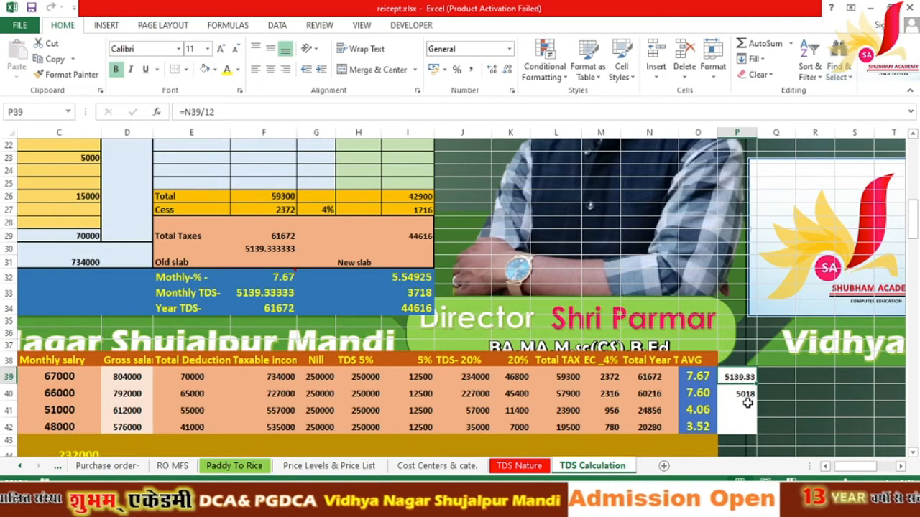
pyautogui.click(667, 376)
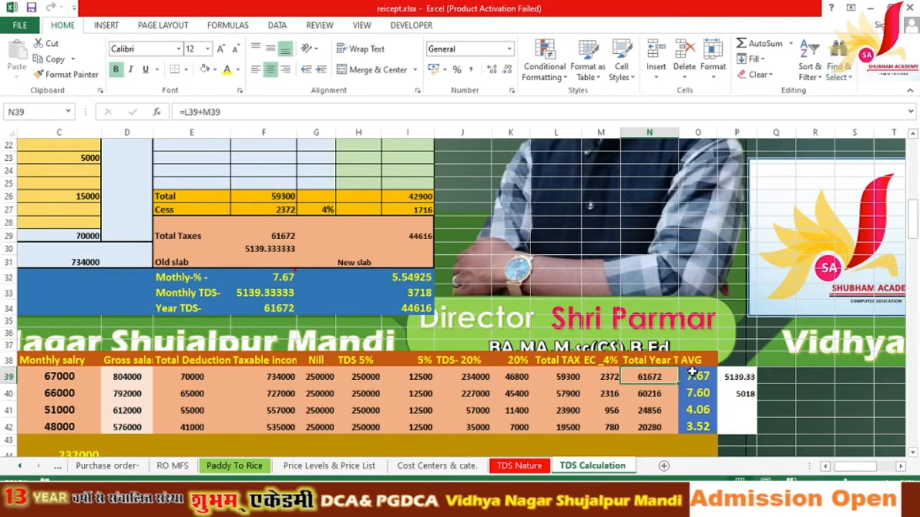
pyautogui.doubleClick(733, 378)
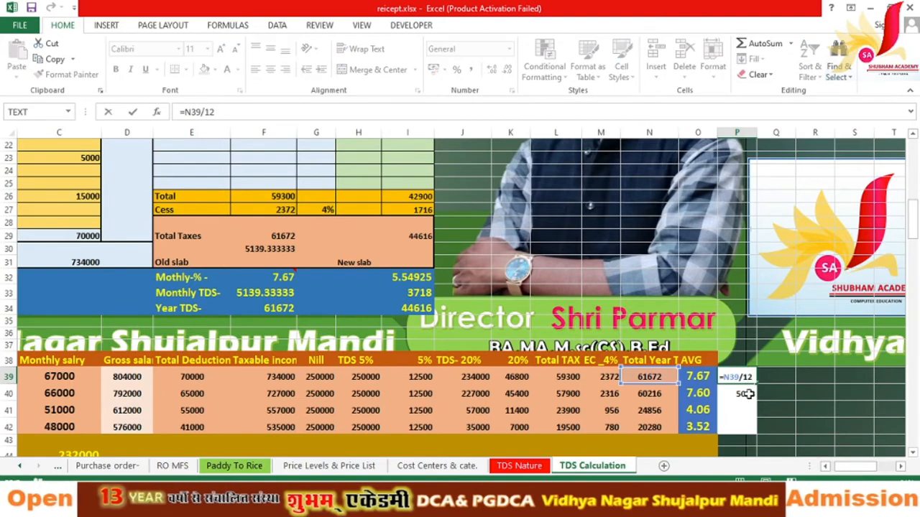
pyautogui.press('Return')
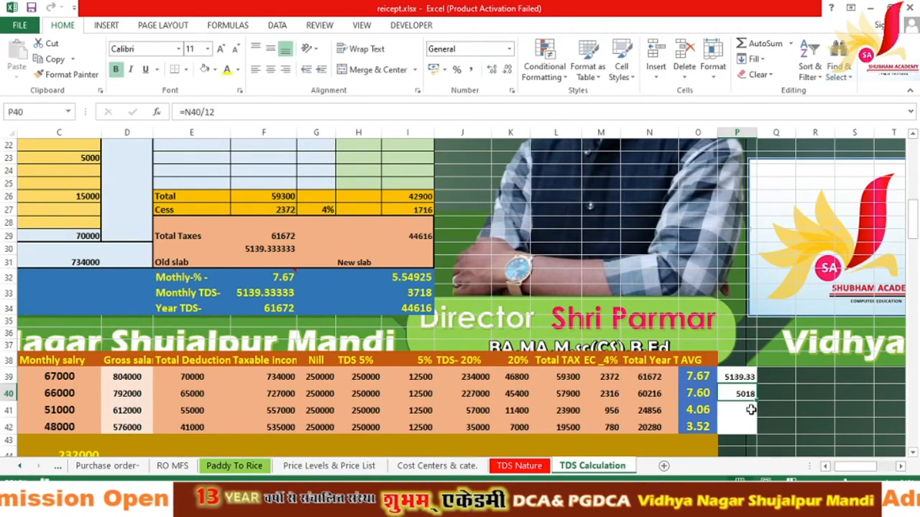
pyautogui.click(740, 359)
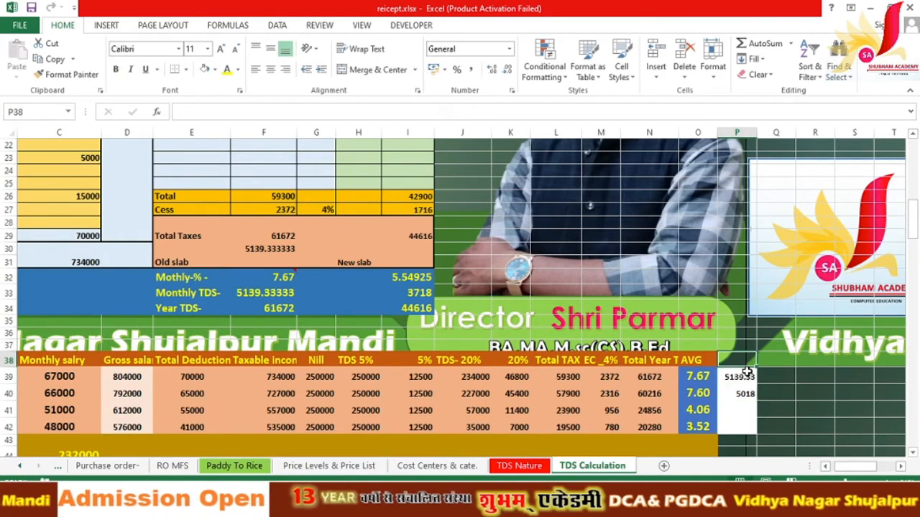
pyautogui.write('TDS')
pyautogui.press('Return')
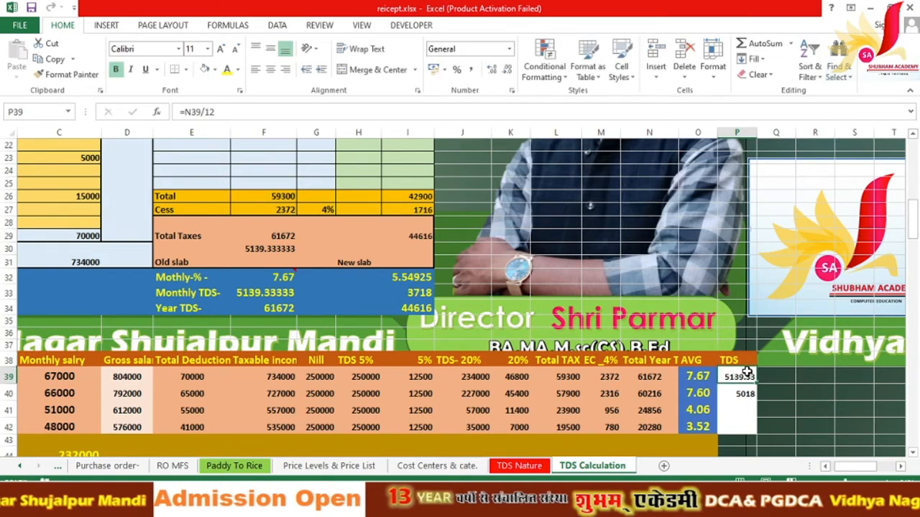
# Step: Set the P39:P42 TDS figures to font size 16 and widen column P to fit 5139.33
pyautogui.moveTo(747, 371); pyautogui.dragTo(740, 428)
pyautogui.click(220, 49)
pyautogui.click(220, 50)
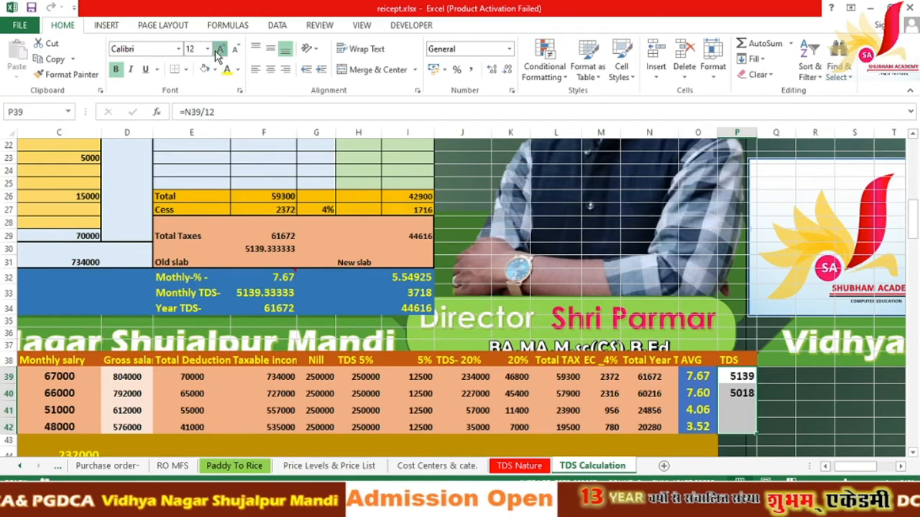
pyautogui.click(220, 49)
pyautogui.click(219, 50)
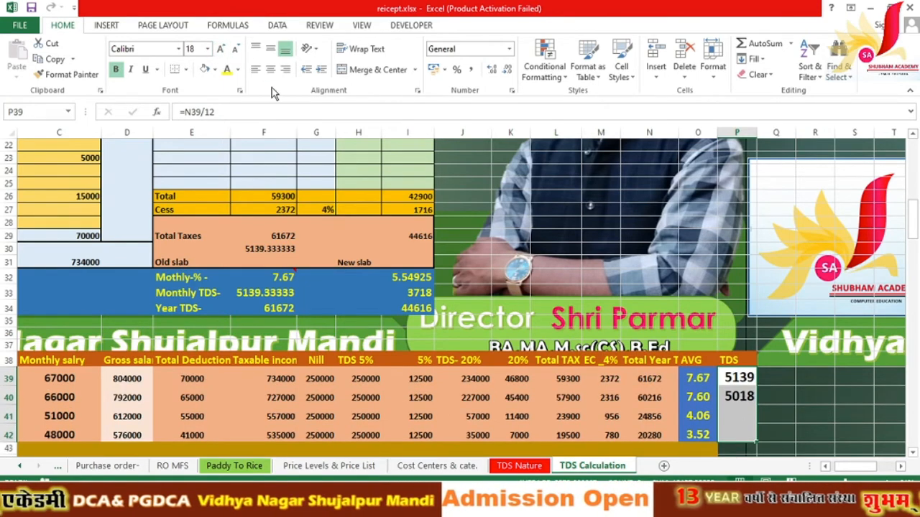
pyautogui.click(237, 50)
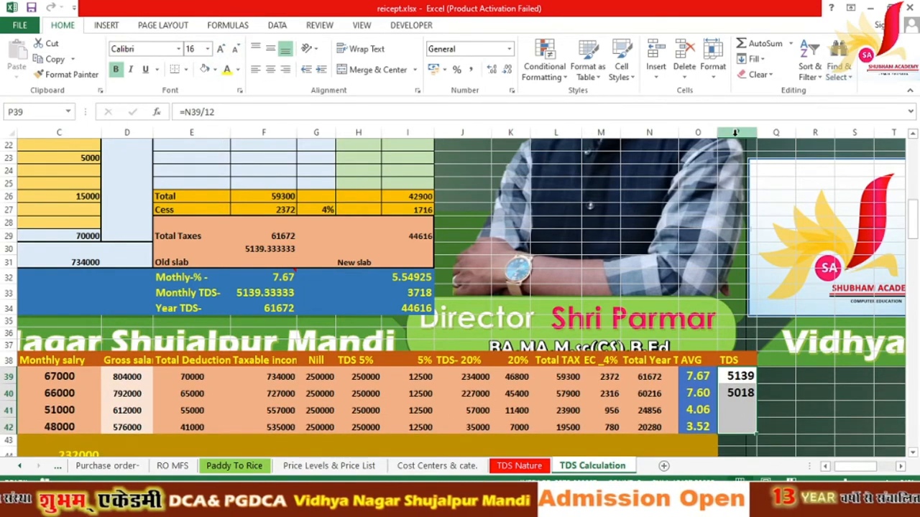
pyautogui.moveTo(756, 131); pyautogui.dragTo(771, 131)
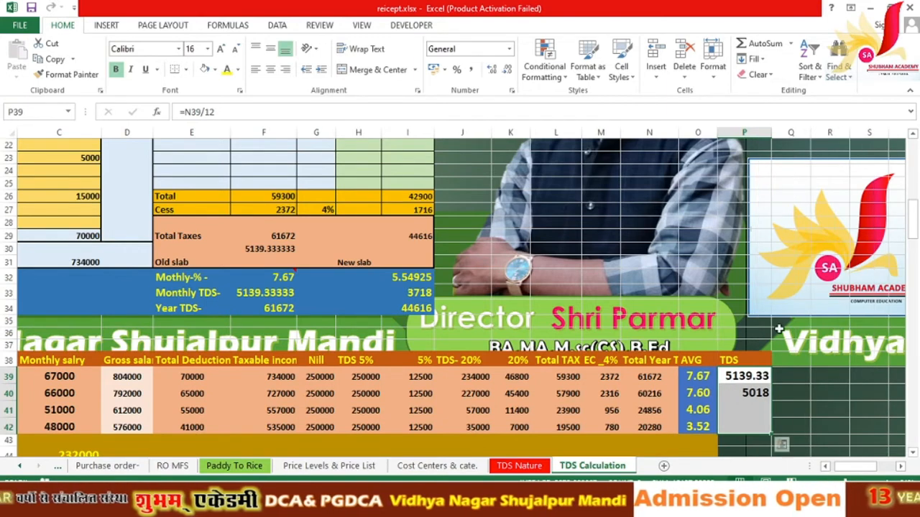
# Step: Give the P39:P42 TDS cells a dark orange fill with white text
pyautogui.click(214, 69)
pyautogui.click(259, 143)
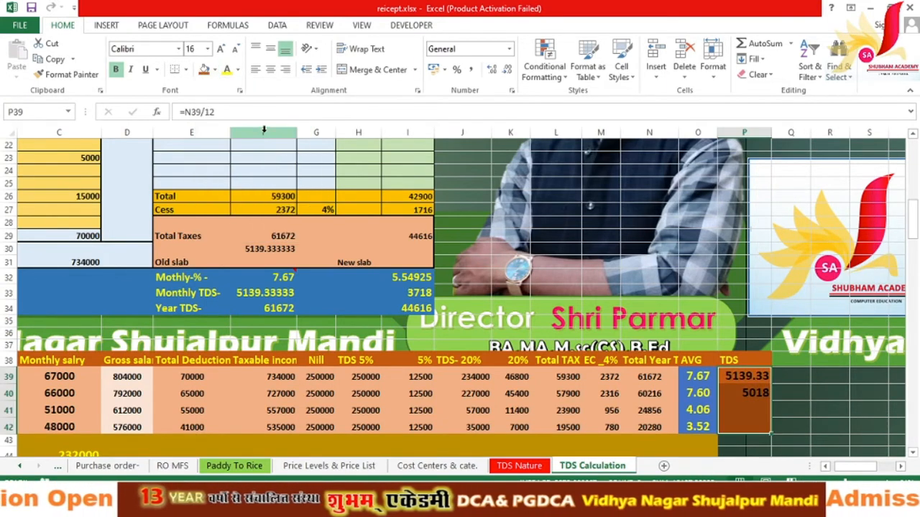
pyautogui.click(237, 69)
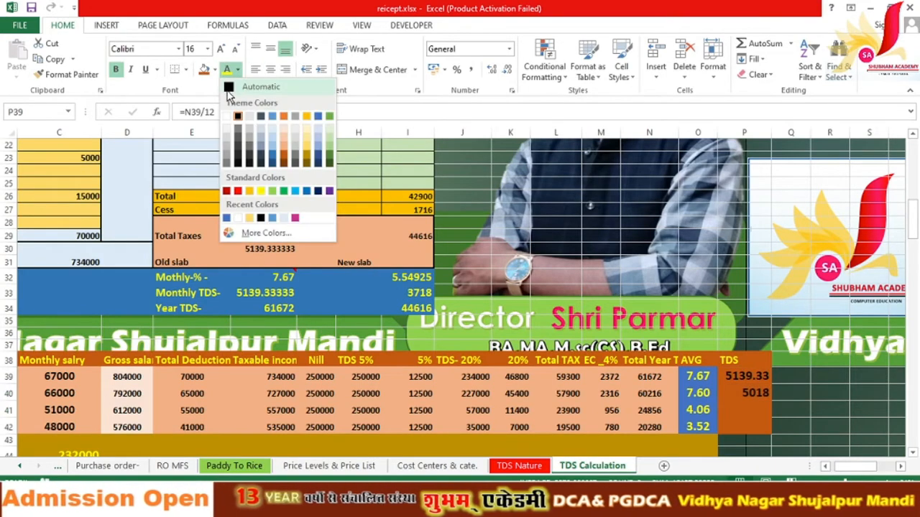
pyautogui.click(233, 112)
pyautogui.click(783, 422)
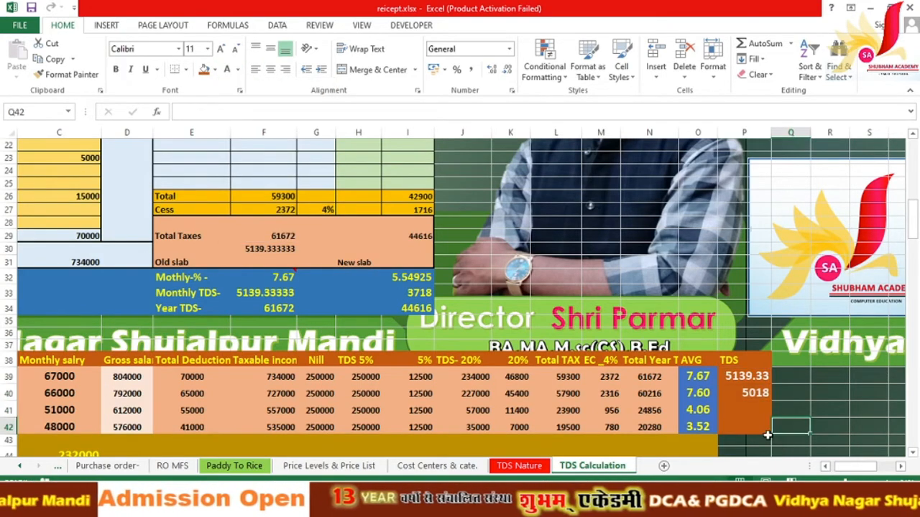
# Step: Fill cells P43:P44 orange and recheck the P39 monthly TDS formula
pyautogui.scroll(-2, 743, 430)
pyautogui.moveTo(731, 353); pyautogui.dragTo(747, 364)
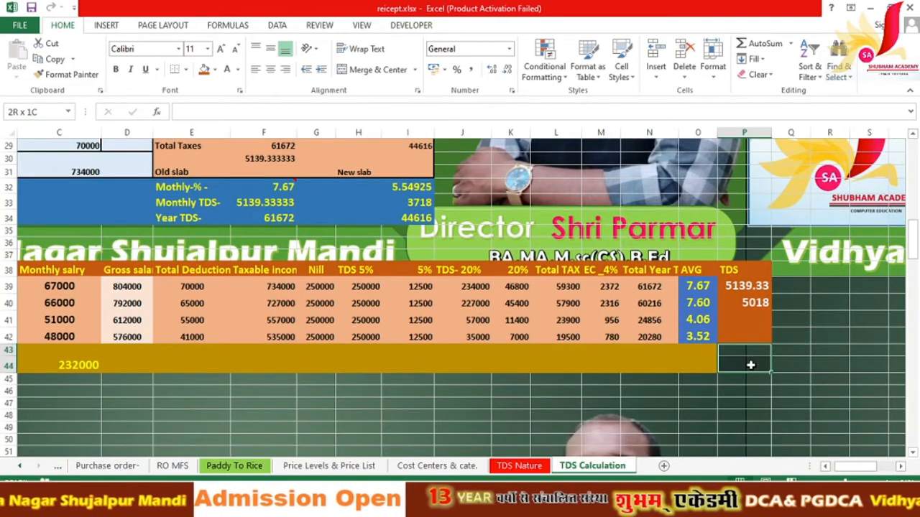
pyautogui.click(214, 70)
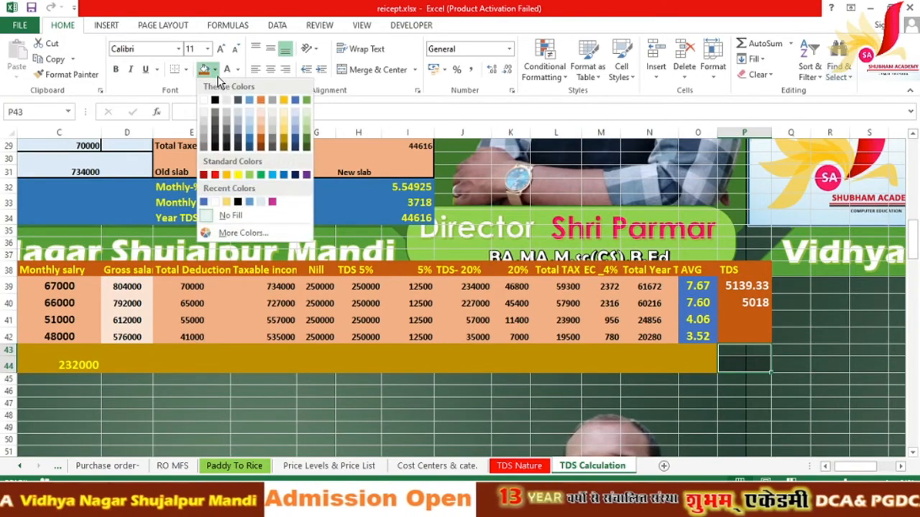
pyautogui.click(228, 176)
pyautogui.click(812, 354)
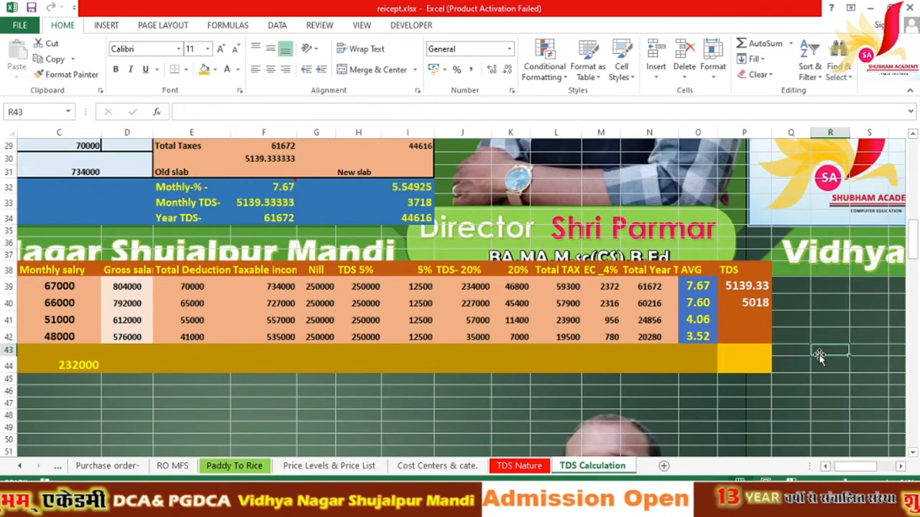
pyautogui.click(747, 290)
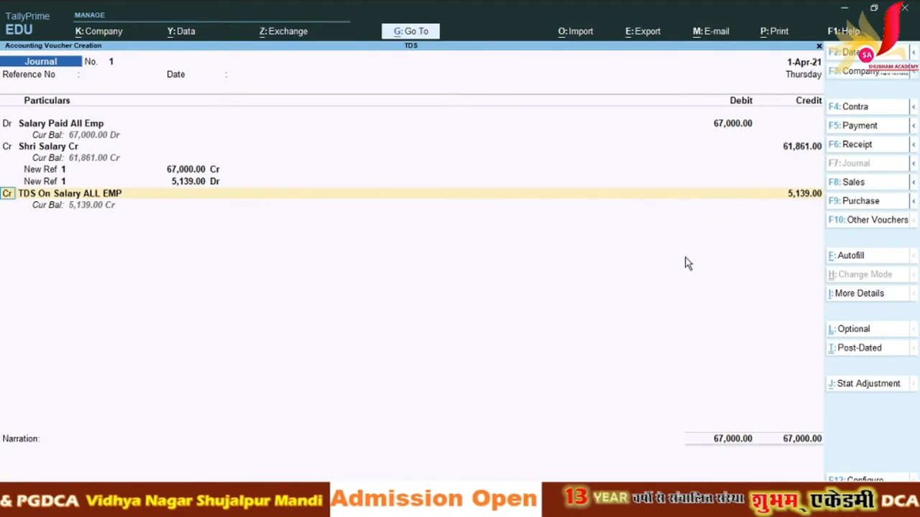
# Step: Credit TDS On Salary ALL EMP 5,139 and save journal voucher 1
pyautogui.press('Return')
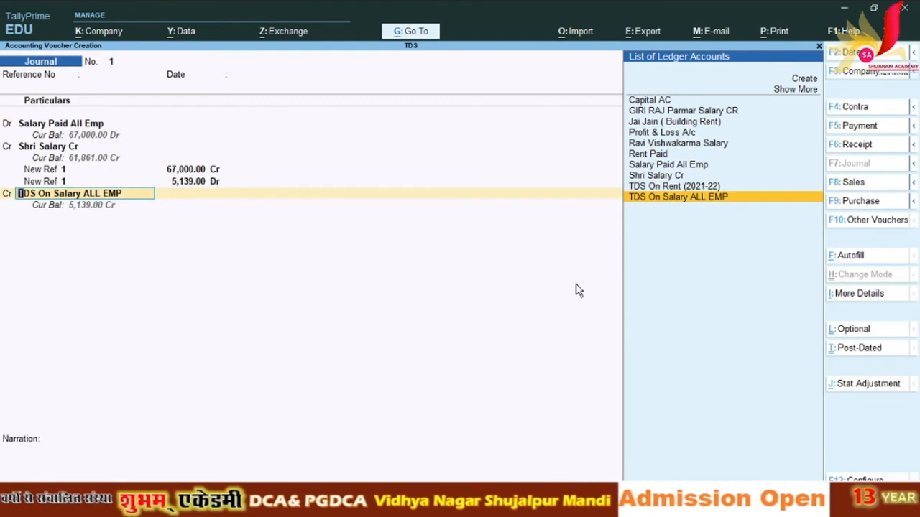
pyautogui.press('Return')
pyautogui.press('Return')
pyautogui.press('Return')
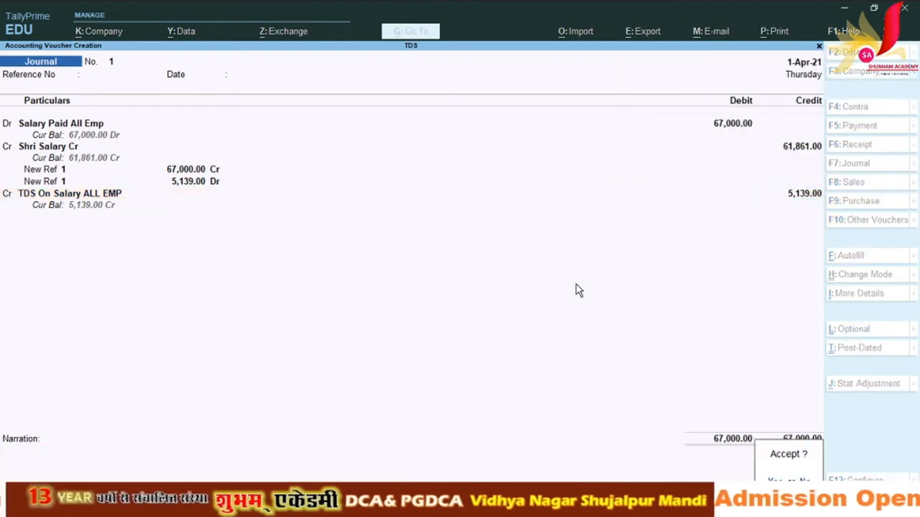
pyautogui.press('Return')
# Step: In journal 2, debit Salary Paid All Emp 66,000 with the employee salary TDS nature
pyautogui.press('Return')
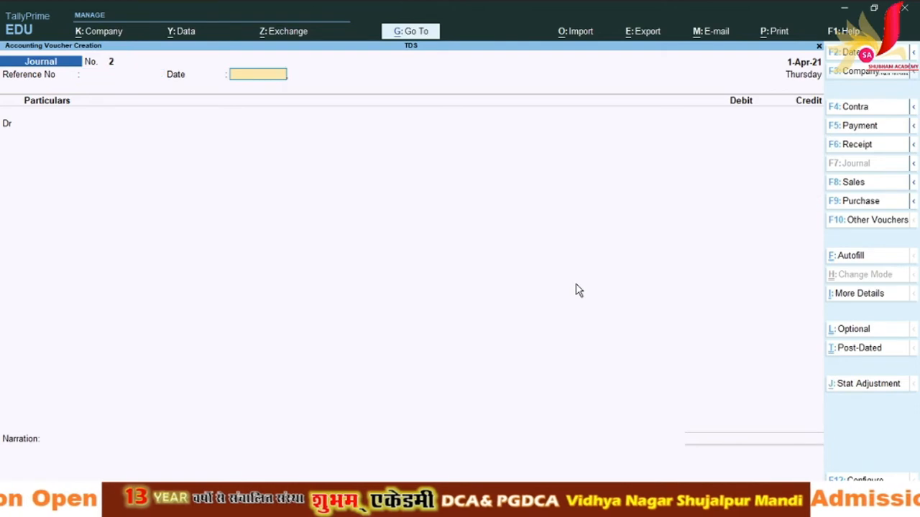
pyautogui.press('Return')
pyautogui.press('Down')
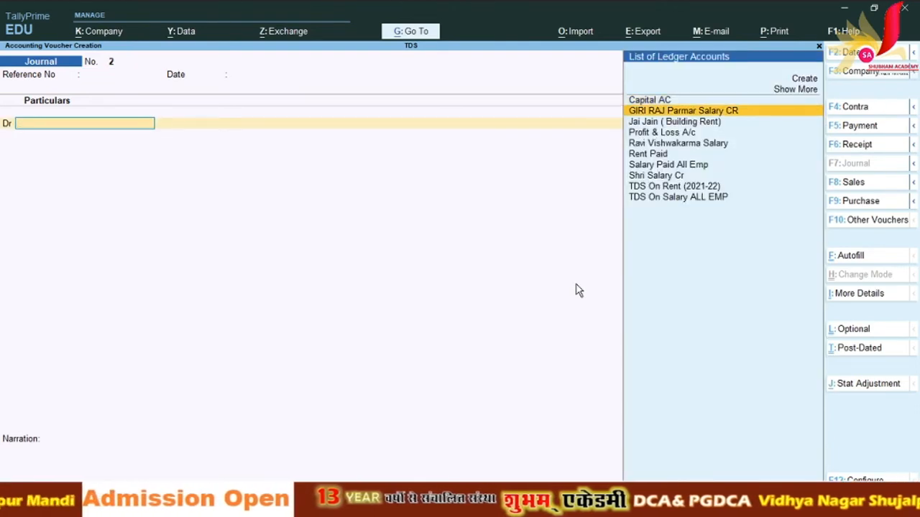
pyautogui.press('Down')
pyautogui.press('Down')
pyautogui.press('Down')
pyautogui.press('Down')
pyautogui.press('Down')
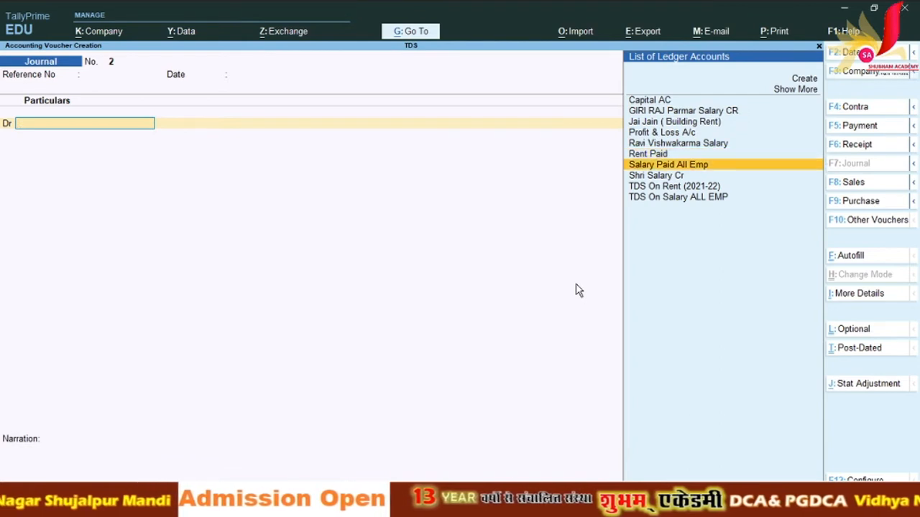
pyautogui.press('Return')
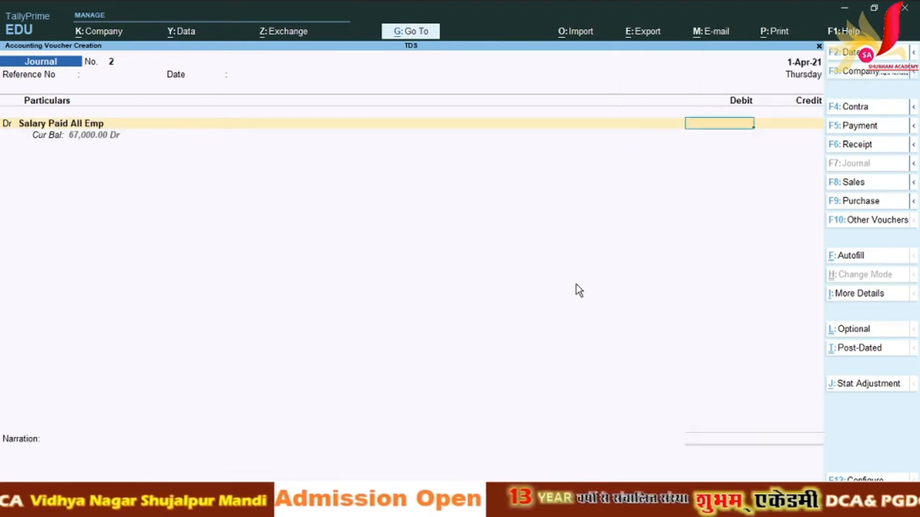
pyautogui.write('66,000')
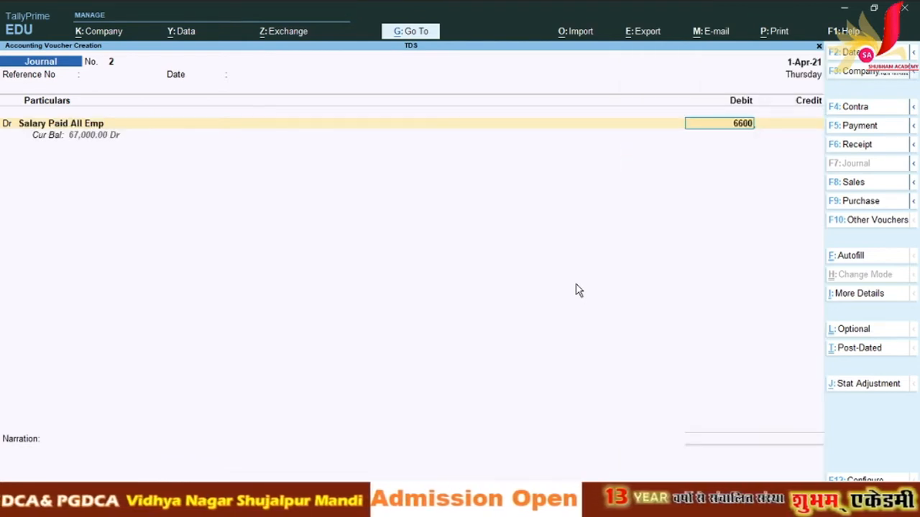
pyautogui.press('Return')
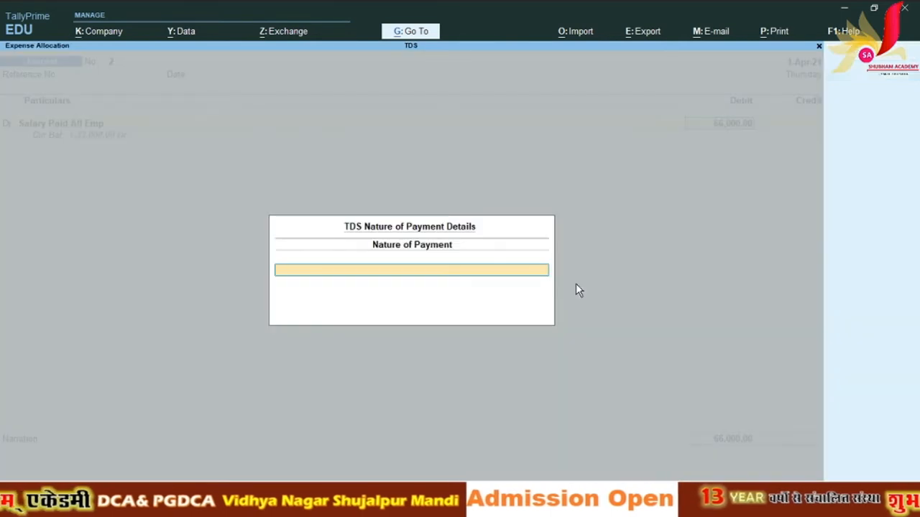
pyautogui.write('E')
pyautogui.press('Down')
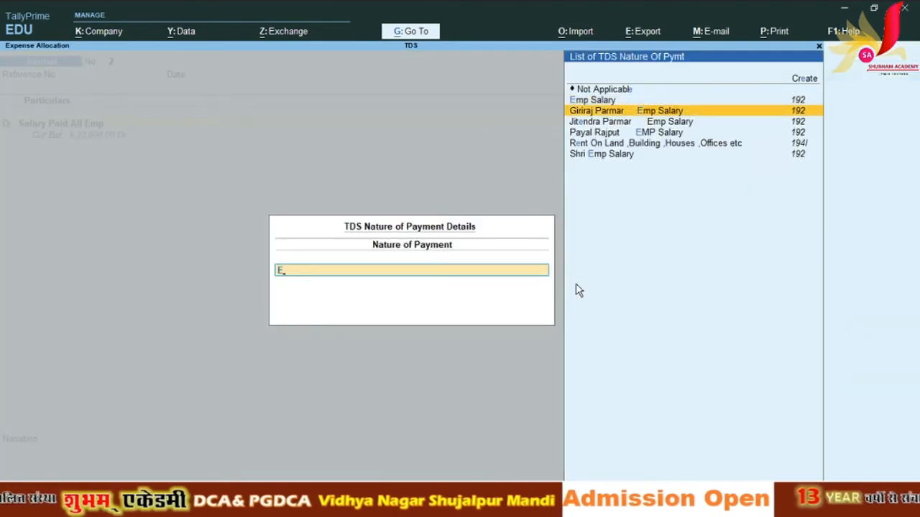
pyautogui.press('Return')
pyautogui.press('Return')
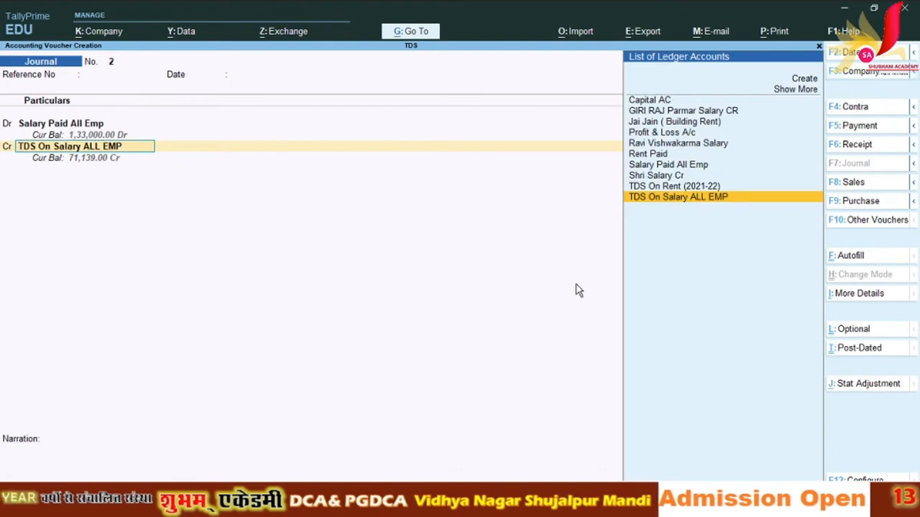
# Step: Credit the second employee's salary ledger 60,984 as New Ref 2 and TDS 5,016
pyautogui.press('Up')
pyautogui.press('Up')
pyautogui.press('Up')
pyautogui.press('Up')
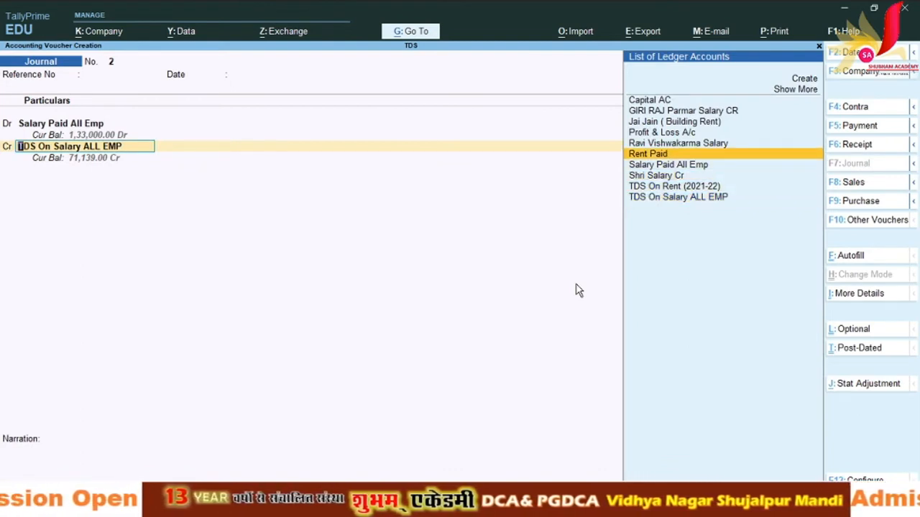
pyautogui.press('Up')
pyautogui.press('Up')
pyautogui.press('Up')
pyautogui.press('Up')
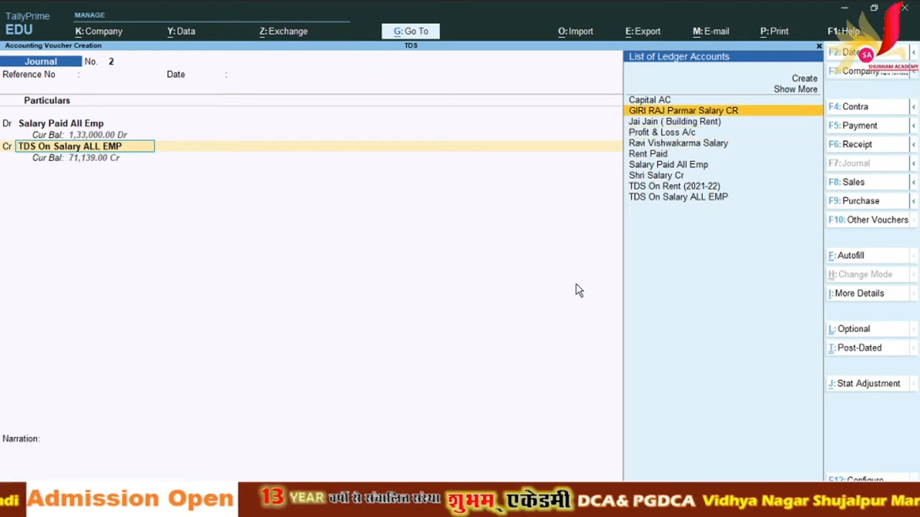
pyautogui.press('Return')
pyautogui.press('Return')
pyautogui.press('Return')
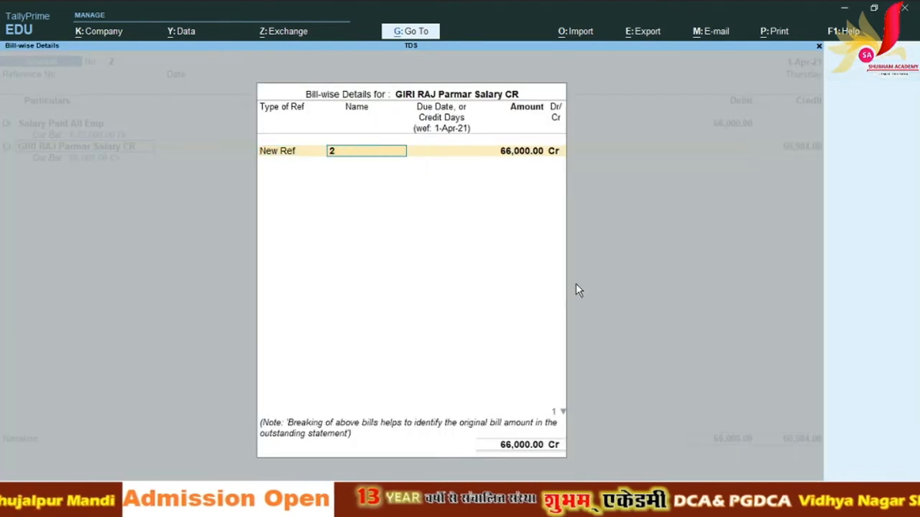
pyautogui.press('Return')
pyautogui.press('Return')
pyautogui.press('Return')
pyautogui.press('Return')
pyautogui.press('Return')
pyautogui.press('Return')
pyautogui.press('Return')
pyautogui.press('Return')
pyautogui.press('Return')
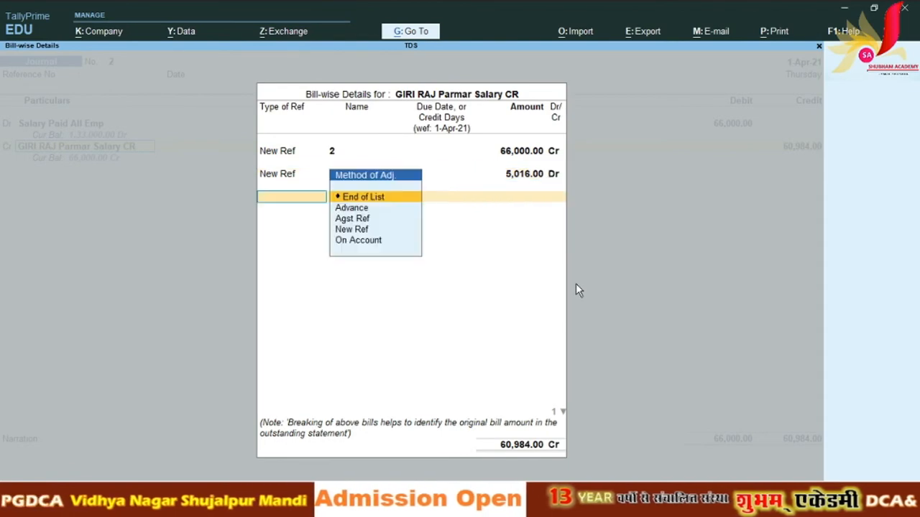
pyautogui.press('Return')
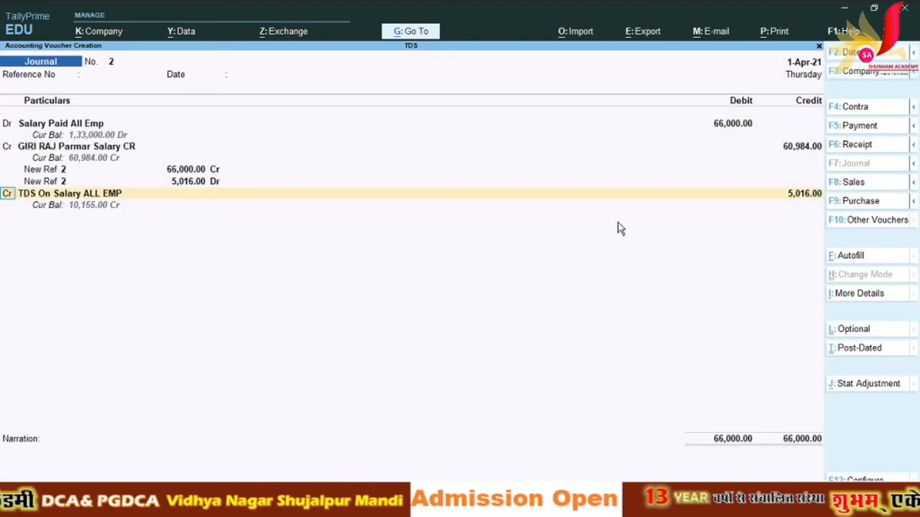
pyautogui.hotkey('alt', 'Tab')
# Step: Widen column P and format P40 in Comma Style so it shows 5,018.0
pyautogui.click(754, 304)
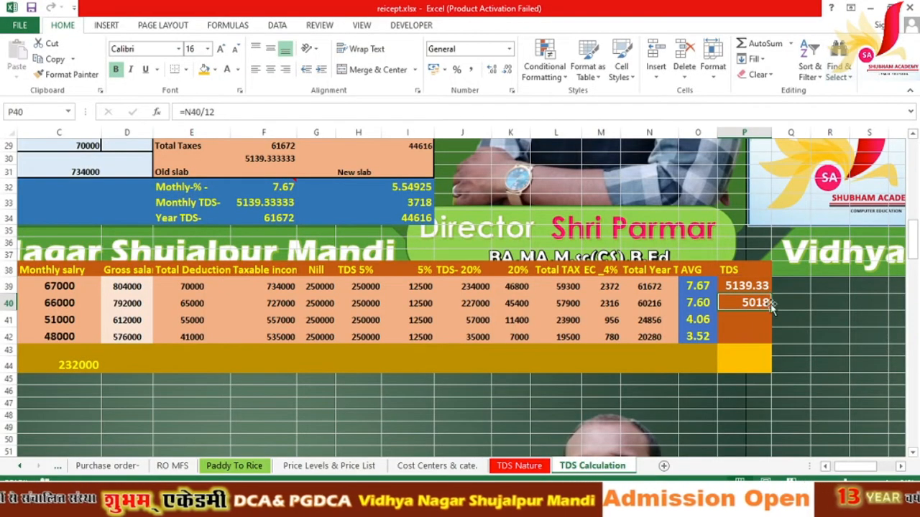
pyautogui.moveTo(771, 134); pyautogui.dragTo(794, 135)
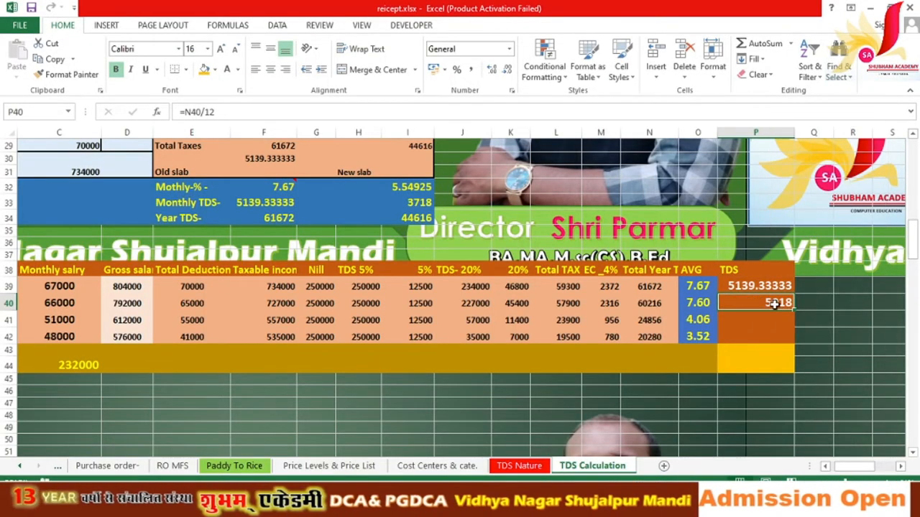
pyautogui.click(491, 72)
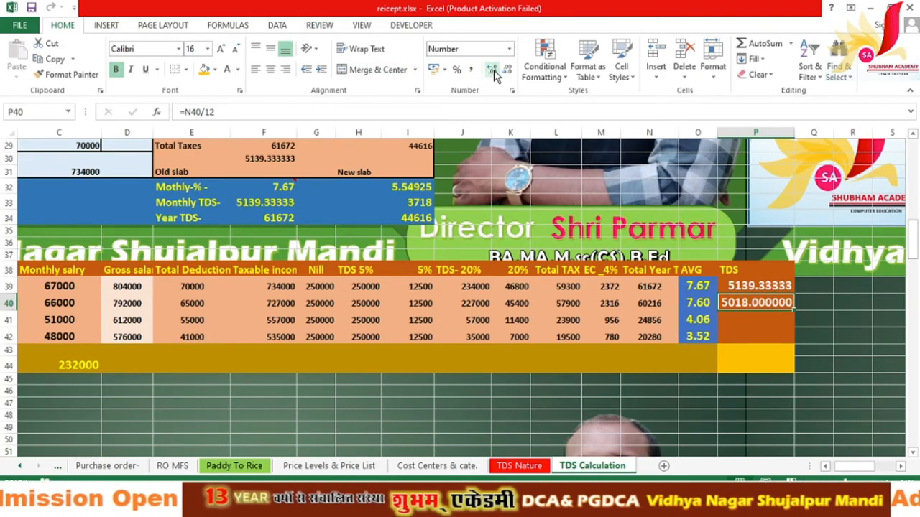
pyautogui.click(490, 73)
pyautogui.click(475, 73)
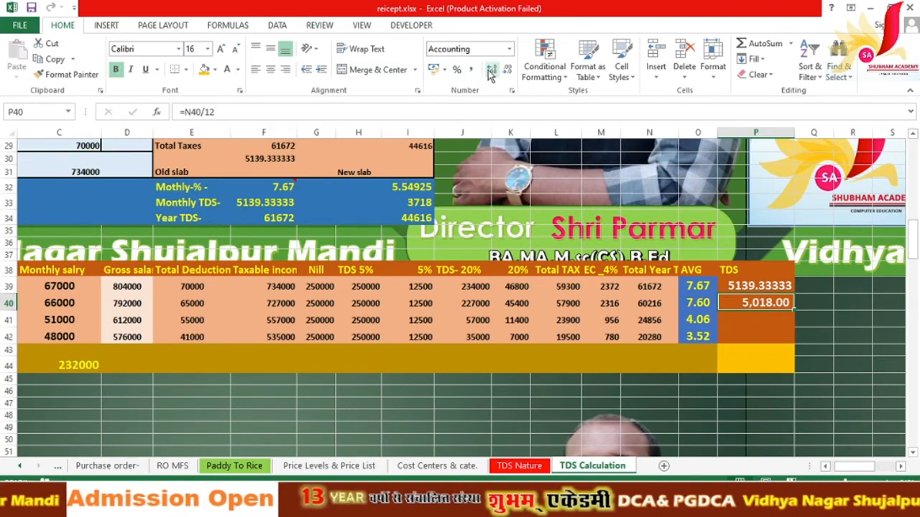
pyautogui.click(492, 72)
pyautogui.click(493, 72)
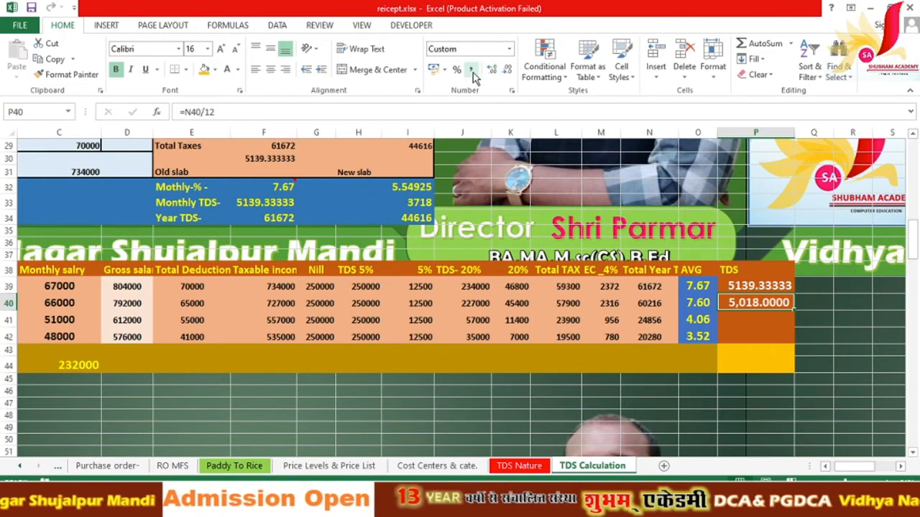
pyautogui.click(472, 72)
pyautogui.click(490, 72)
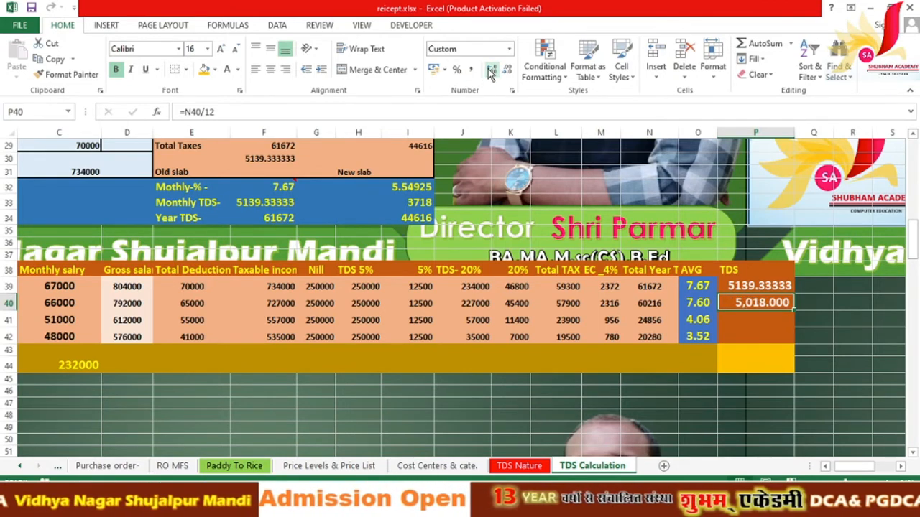
pyautogui.click(506, 72)
pyautogui.click(506, 71)
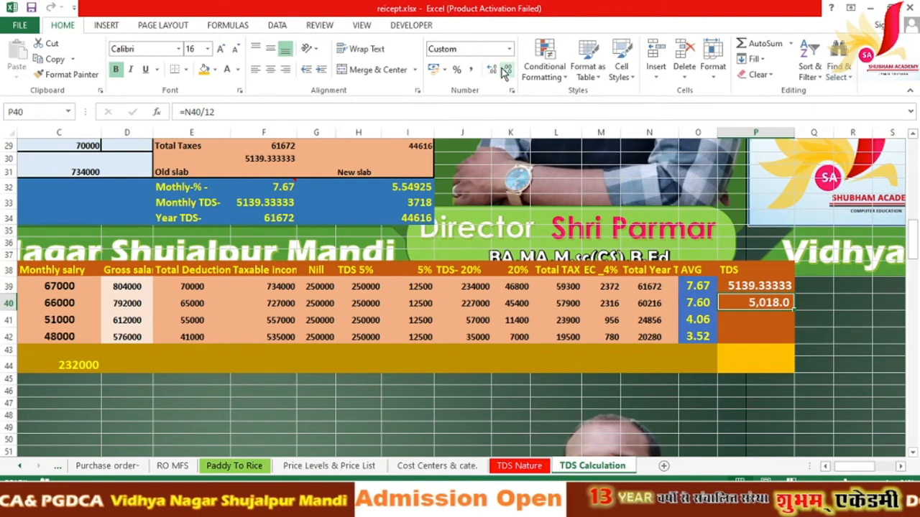
# Step: Reduce P39's decimal places so it shows 5139.33
pyautogui.press('Up')
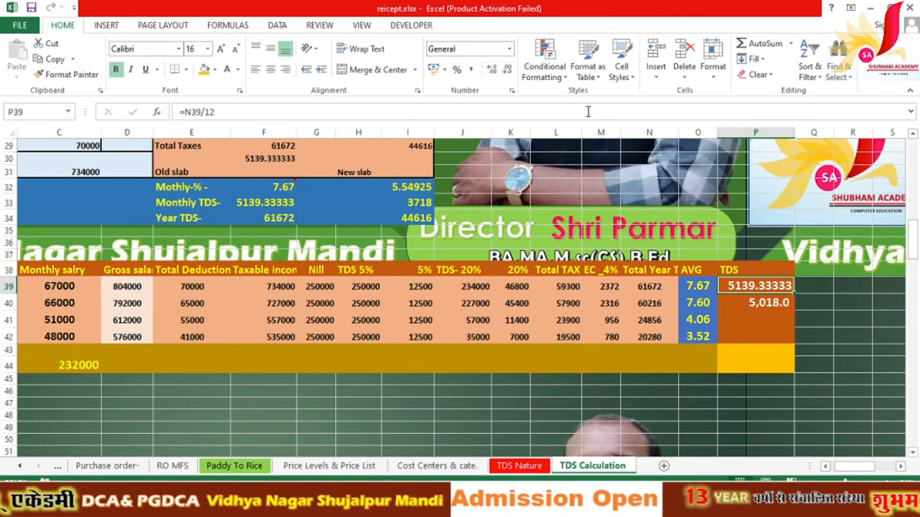
pyautogui.click(506, 71)
pyautogui.click(505, 71)
pyautogui.click(506, 72)
pyautogui.click(506, 71)
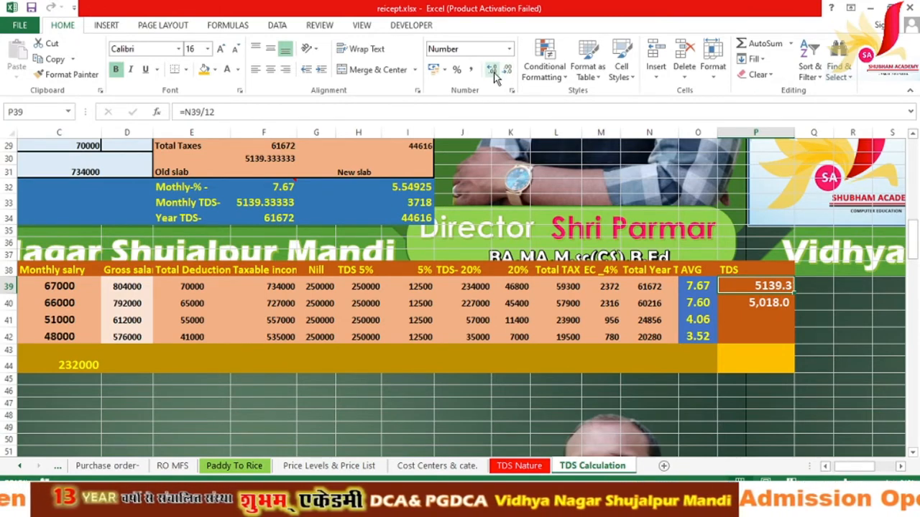
pyautogui.click(492, 71)
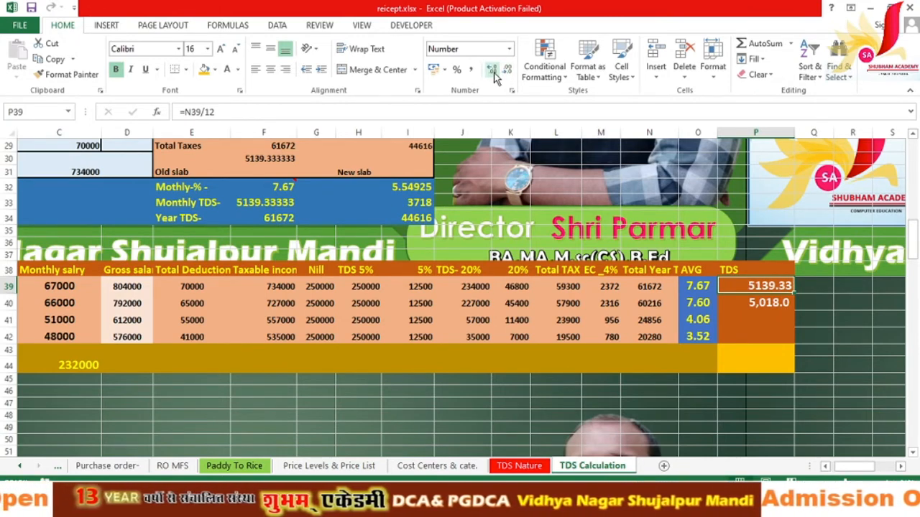
pyautogui.click(752, 302)
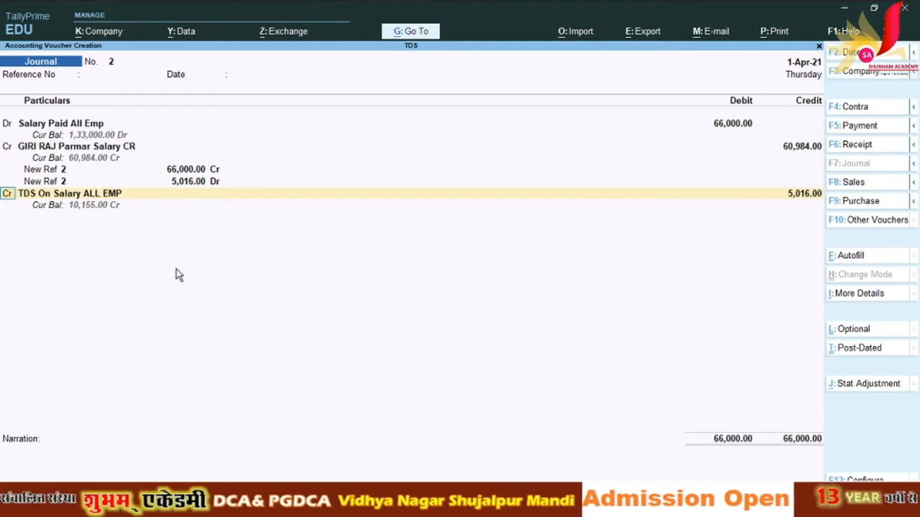
# Step: Keep the 5,016 TDS On Salary ALL EMP credit, skip narration and save Journal No. 2
pyautogui.press('Return')
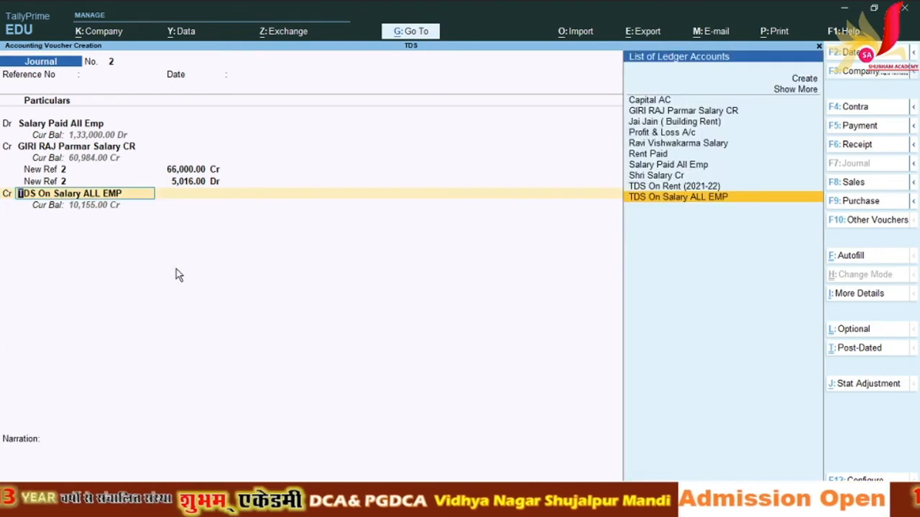
pyautogui.press('Return')
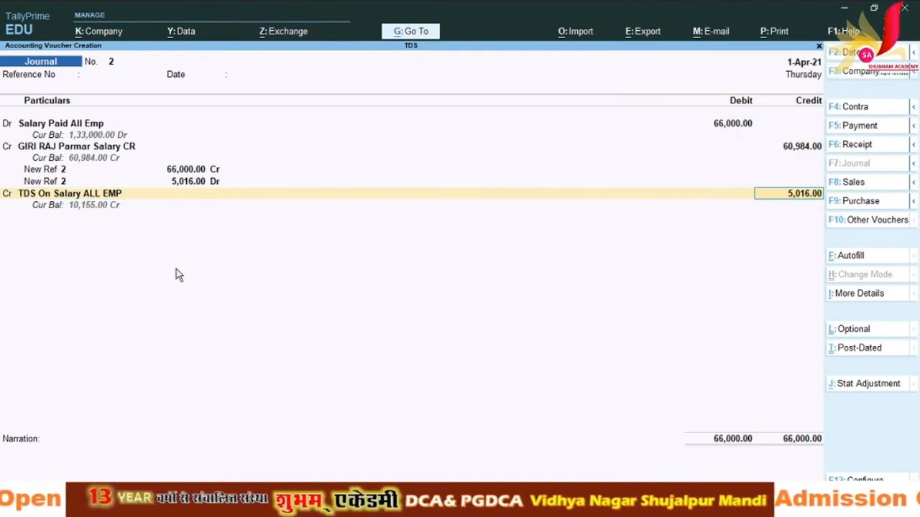
pyautogui.press('Return')
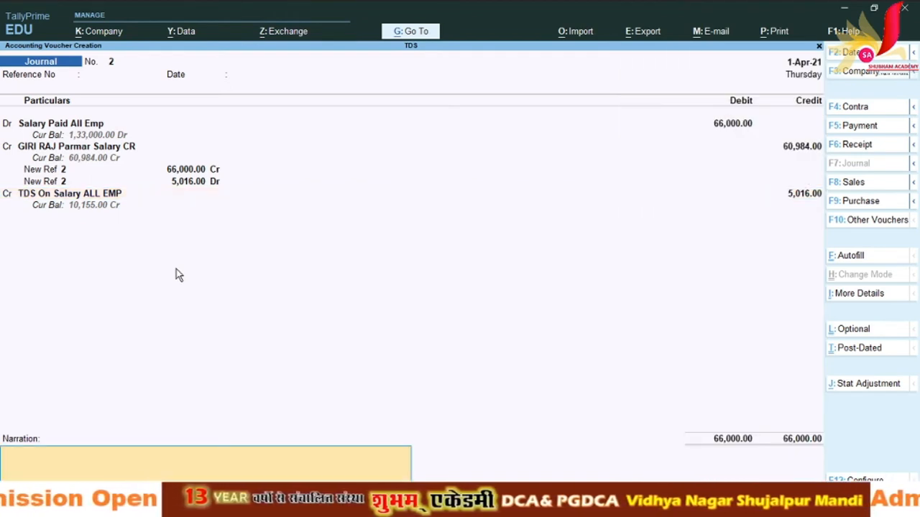
pyautogui.press('Return')
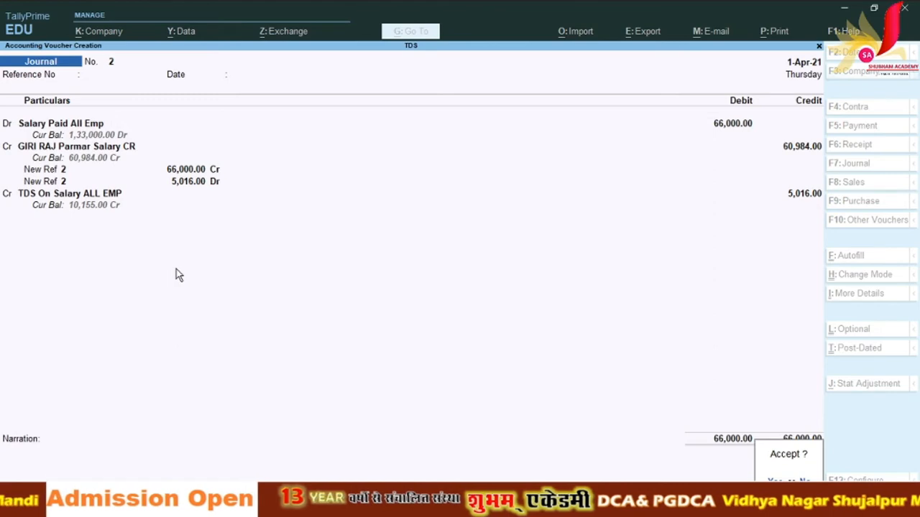
pyautogui.press('Return')
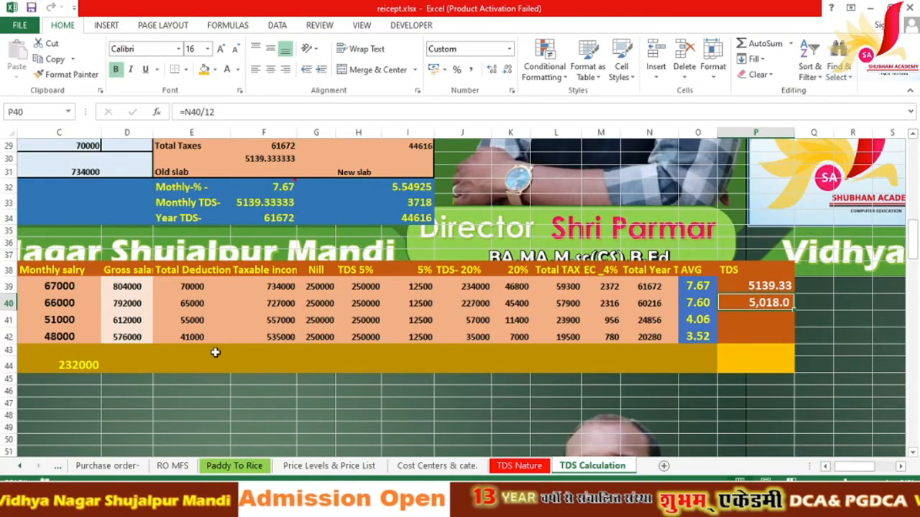
# Step: Scroll Excel left to check the third employee's 51000 monthly salary, then return to TallyPrime
pyautogui.click(826, 466)
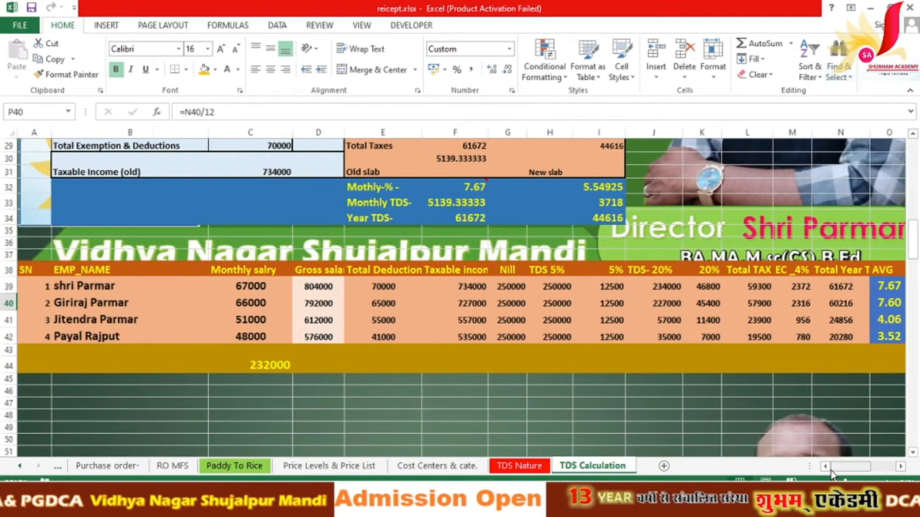
pyautogui.click(262, 316)
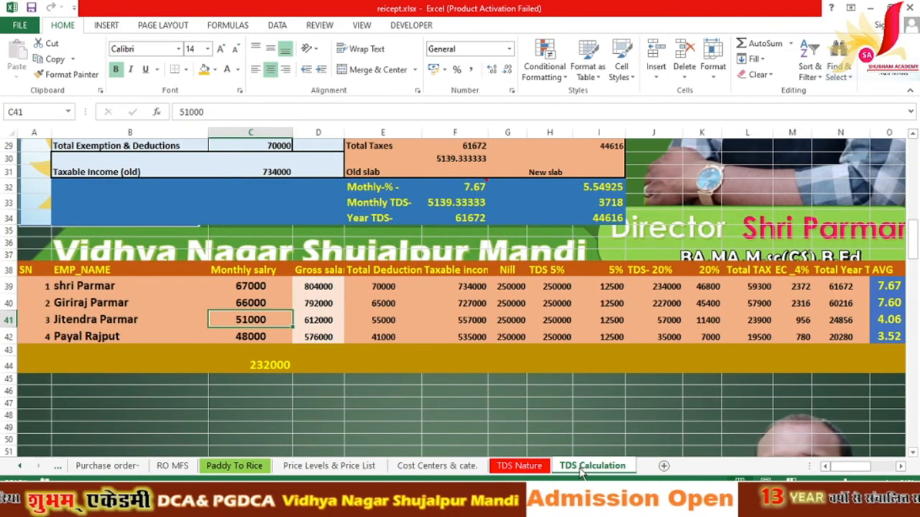
pyautogui.click(474, 505)
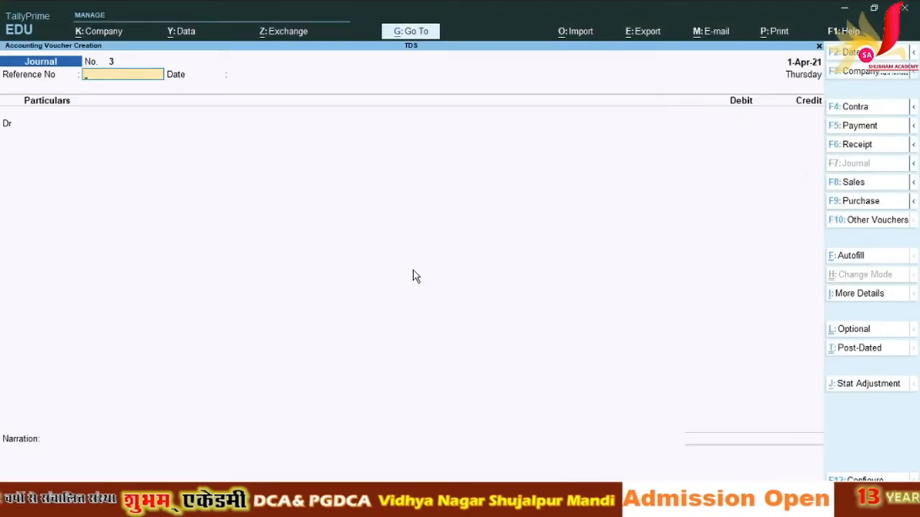
# Step: Debit Salary Paid All Emp with 51,000 in Journal No. 3
pyautogui.press('Return')
pyautogui.press('Return')
pyautogui.press('Down')
pyautogui.press('Down')
pyautogui.press('Down')
pyautogui.press('Down')
pyautogui.press('Down')
pyautogui.press('Down')
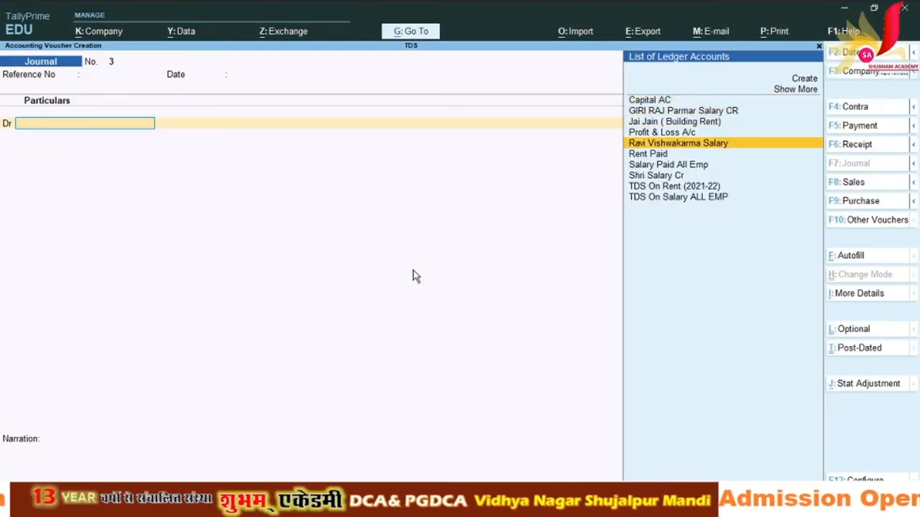
pyautogui.press('Up')
pyautogui.press('Up')
pyautogui.press('Up')
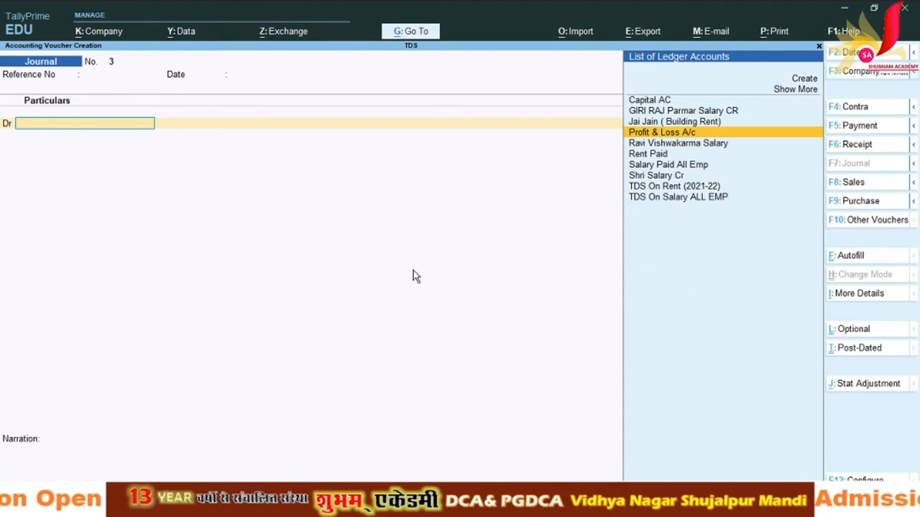
pyautogui.write('A')
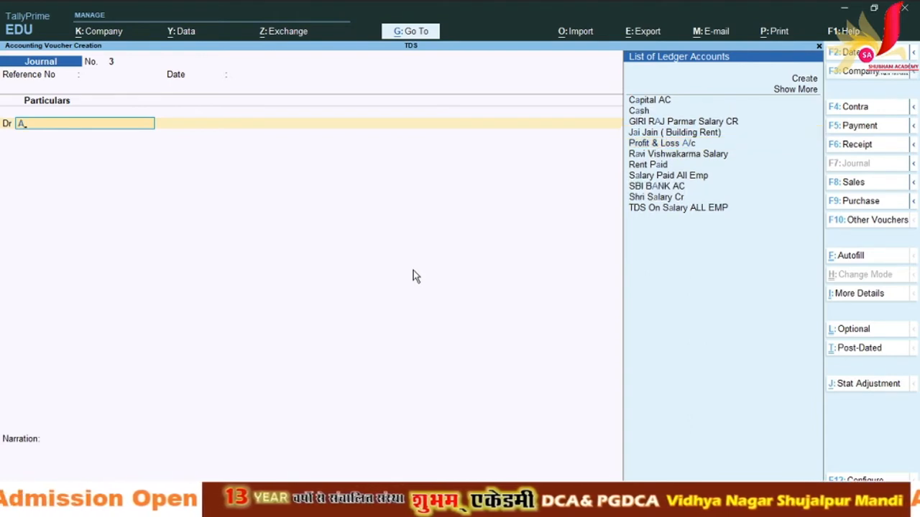
pyautogui.press('BackSpace')
pyautogui.write('S')
pyautogui.press('Down')
pyautogui.press('Down')
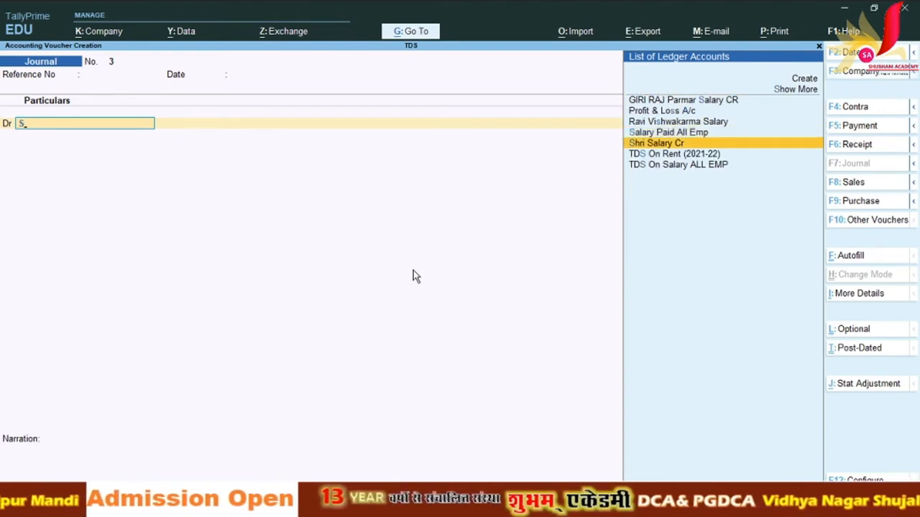
pyautogui.press('Up')
pyautogui.press('Return')
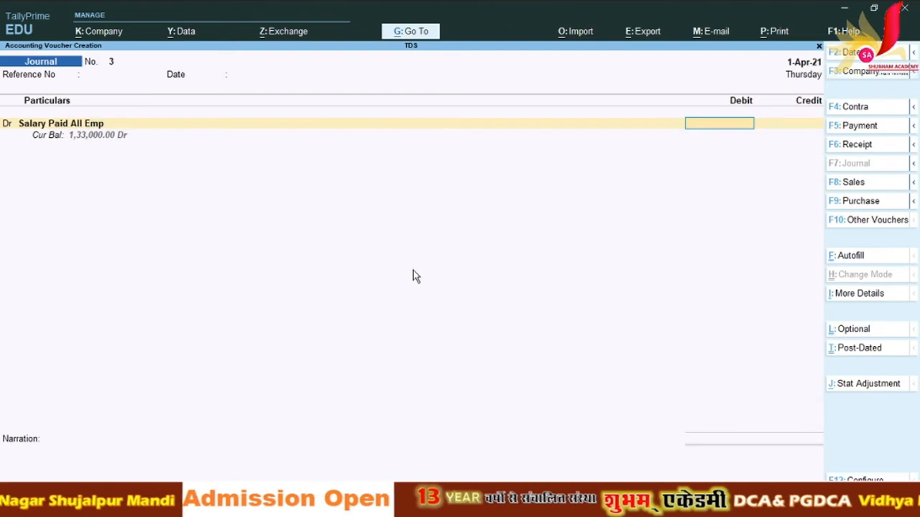
pyautogui.write('51000')
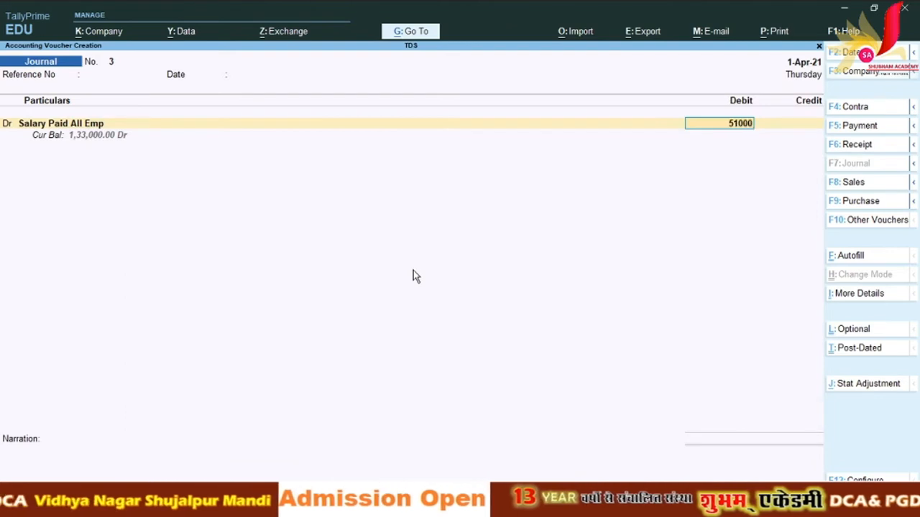
pyautogui.press('Return')
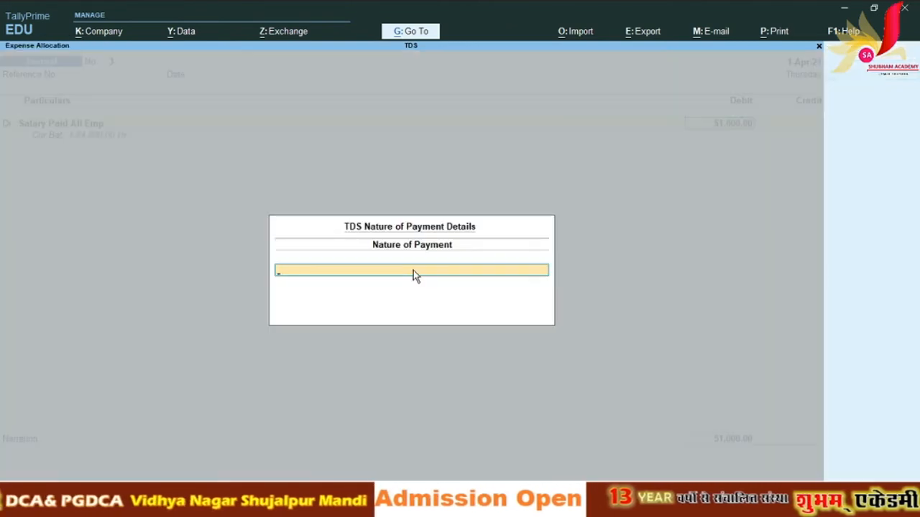
# Step: Choose the employee salary TDS nature of payment and start creating a new credit ledger
pyautogui.write('E')
pyautogui.press('Down')
pyautogui.press('Down')
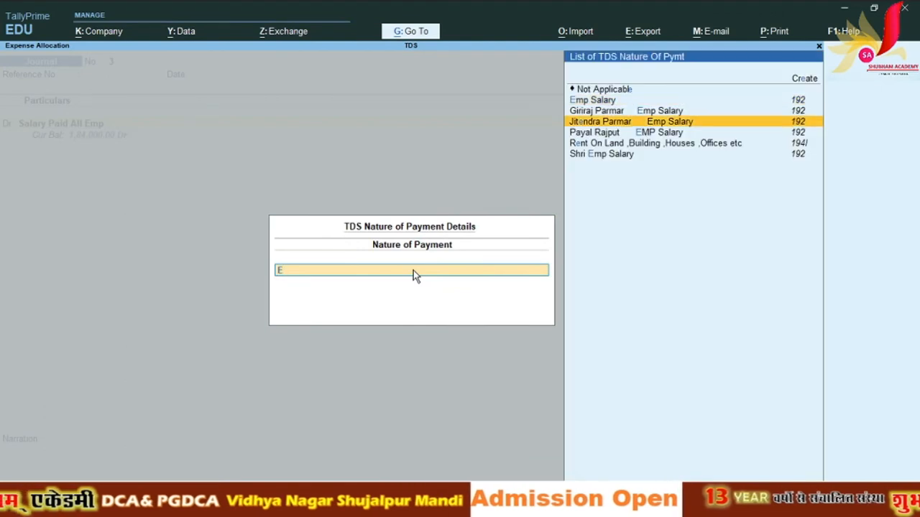
pyautogui.press('Return')
pyautogui.press('Return')
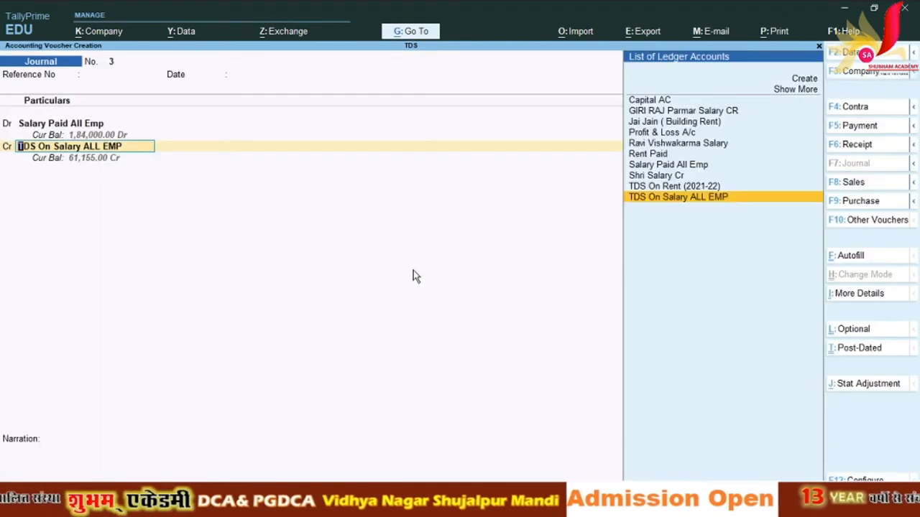
pyautogui.press('Up')
pyautogui.press('Up')
pyautogui.press('Up')
pyautogui.press('Up')
pyautogui.press('Up')
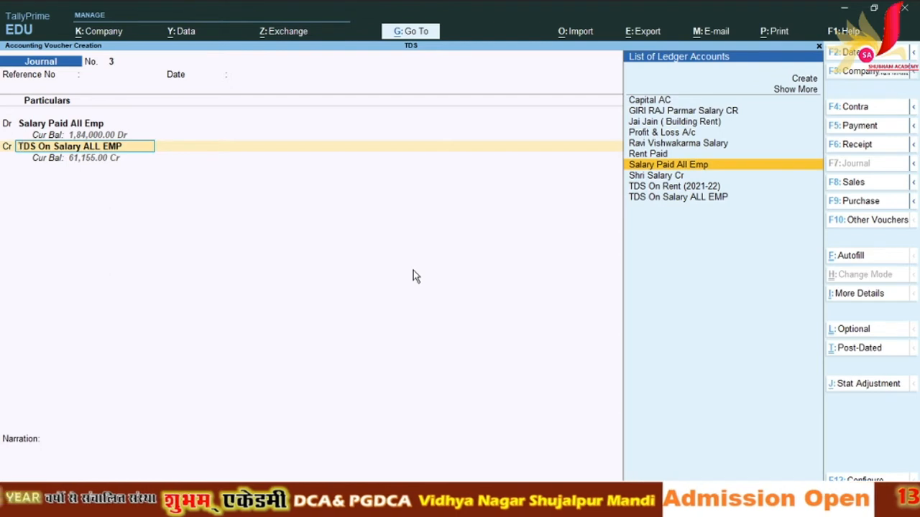
pyautogui.press('Up')
pyautogui.press('Up')
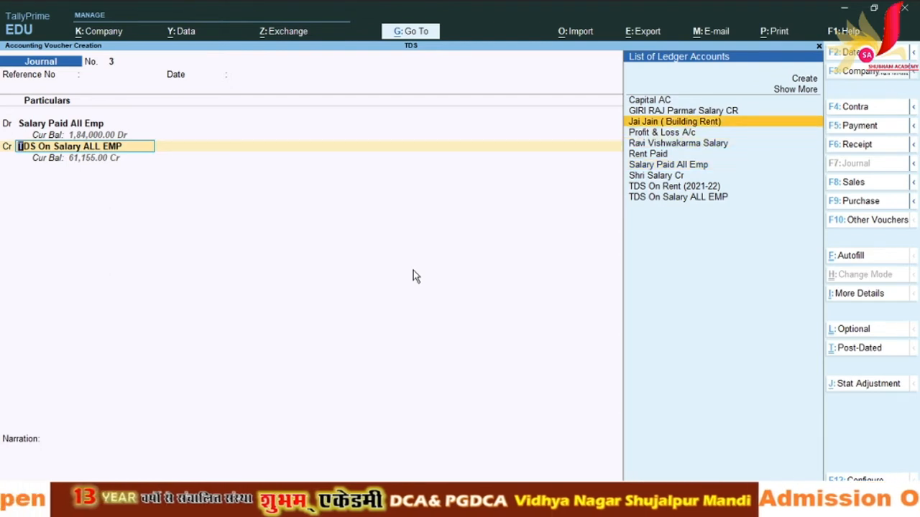
pyautogui.press('Down')
pyautogui.press('Down')
pyautogui.press('Down')
pyautogui.hotkey('alt', 'c')
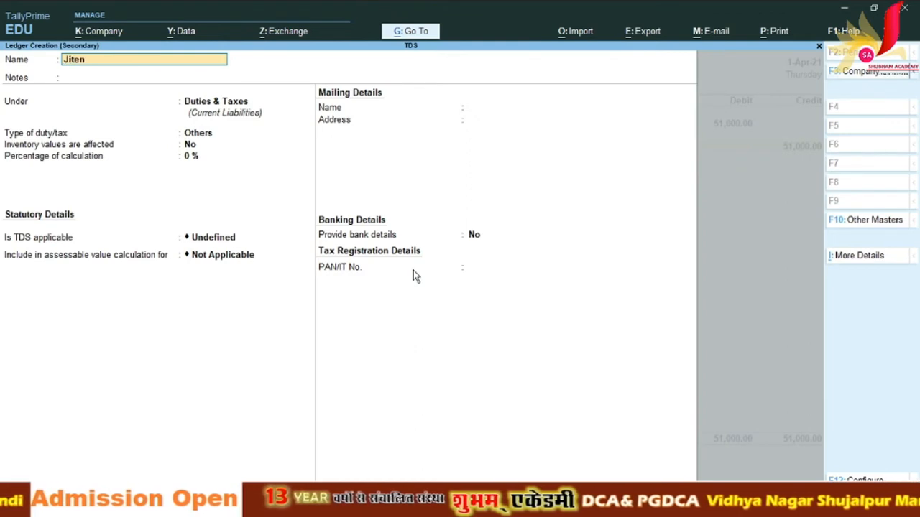
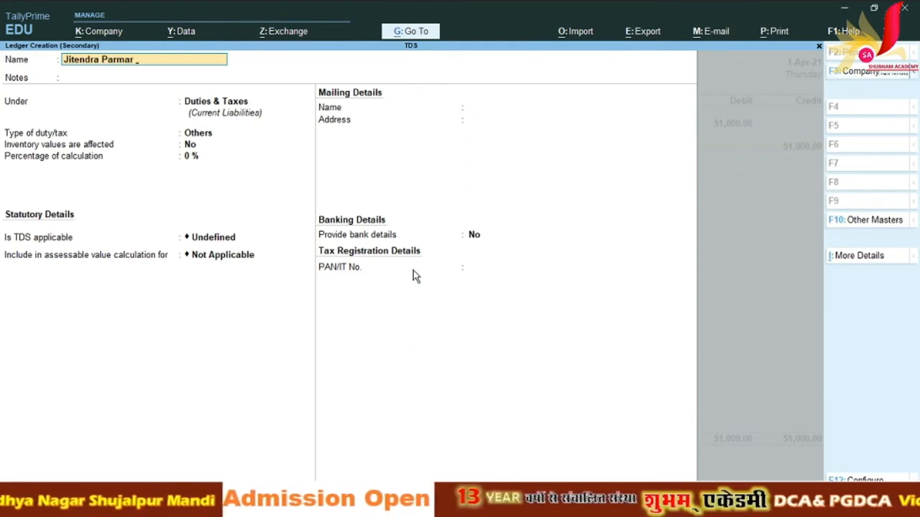
# Step: Name the new ledger after the third employee and place it under Sundry Creditors
pyautogui.write('EMP Salary')
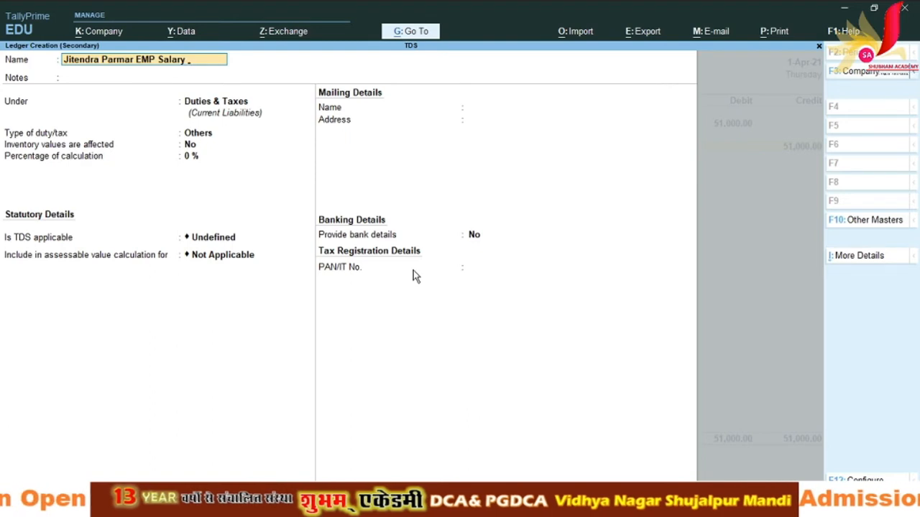
pyautogui.press('Return')
pyautogui.press('Return')
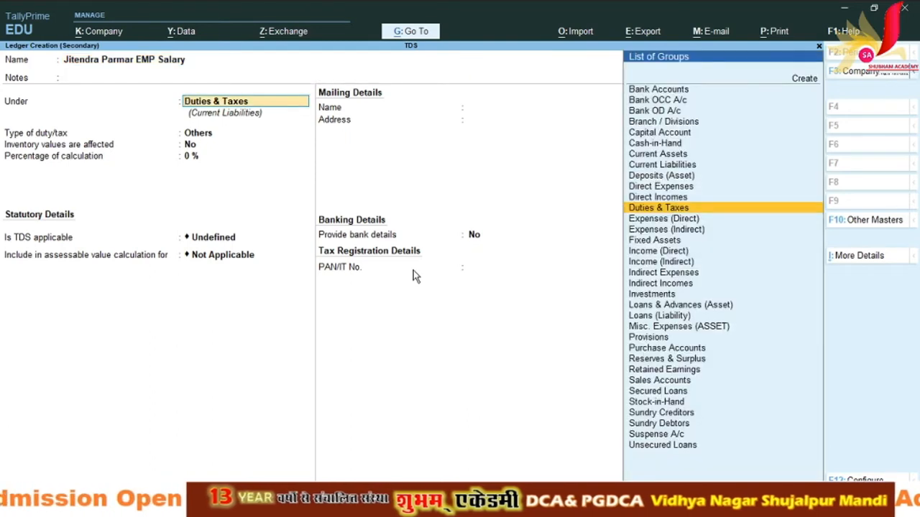
pyautogui.write('Su')
pyautogui.press('Down')
pyautogui.press('Return')
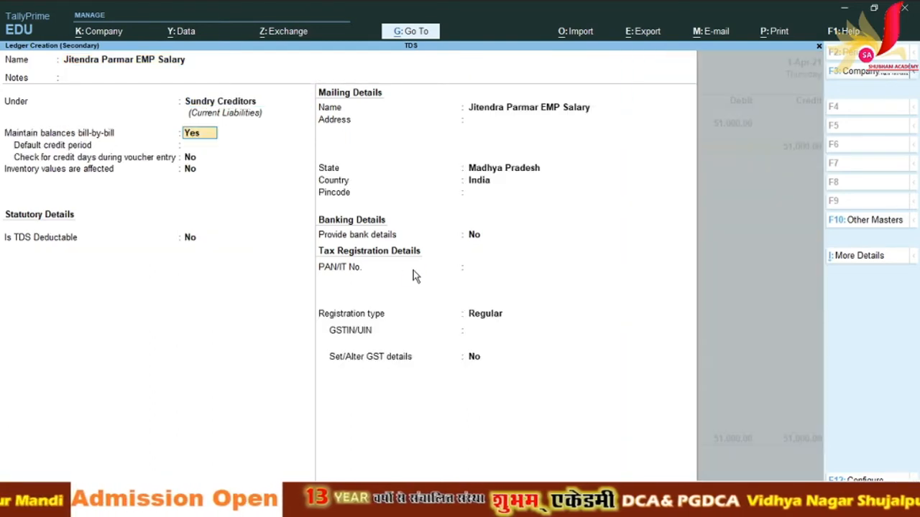
pyautogui.press('Return')
pyautogui.press('Return')
pyautogui.press('Return')
pyautogui.press('Return')
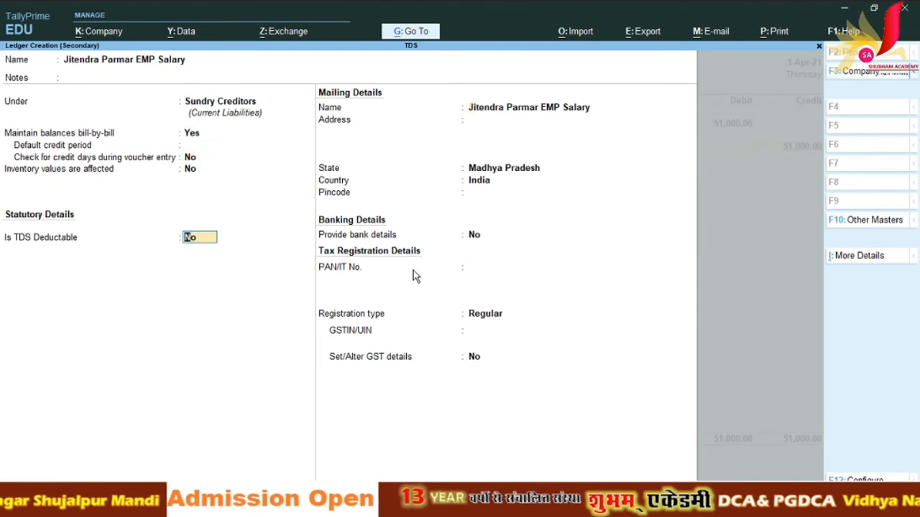
# Step: Set Is TDS Deductable to Yes, keep Madhya Pradesh as state, and accept the ledger
pyautogui.press('BackSpace')
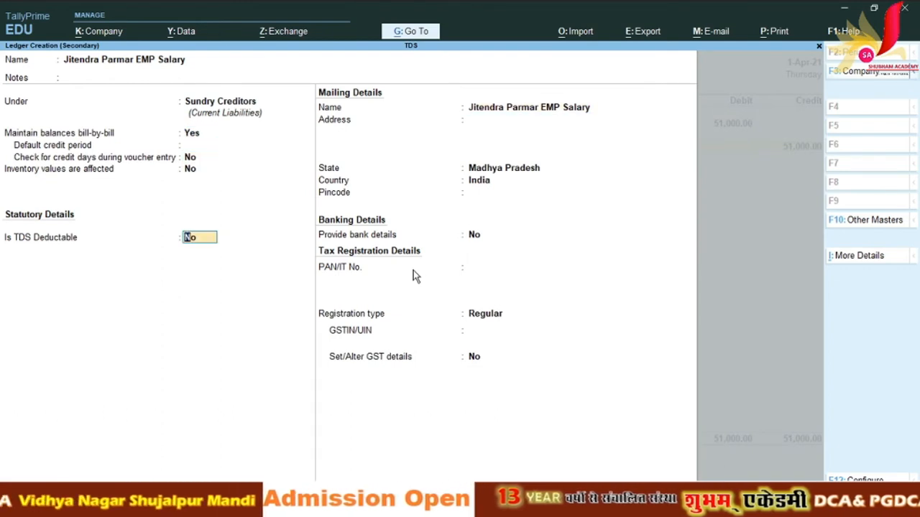
pyautogui.write('y')
pyautogui.press('Return')
pyautogui.press('Return')
pyautogui.press('Return')
pyautogui.press('Return')
pyautogui.press('Return')
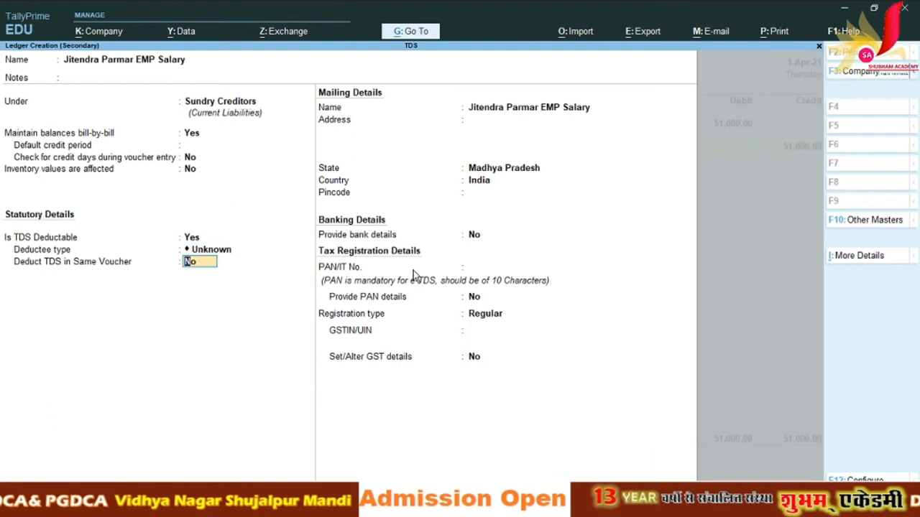
pyautogui.press('Return')
pyautogui.press('Return')
pyautogui.press('Return')
pyautogui.press('Return')
pyautogui.press('Return')
pyautogui.press('Return')
pyautogui.press('Return')
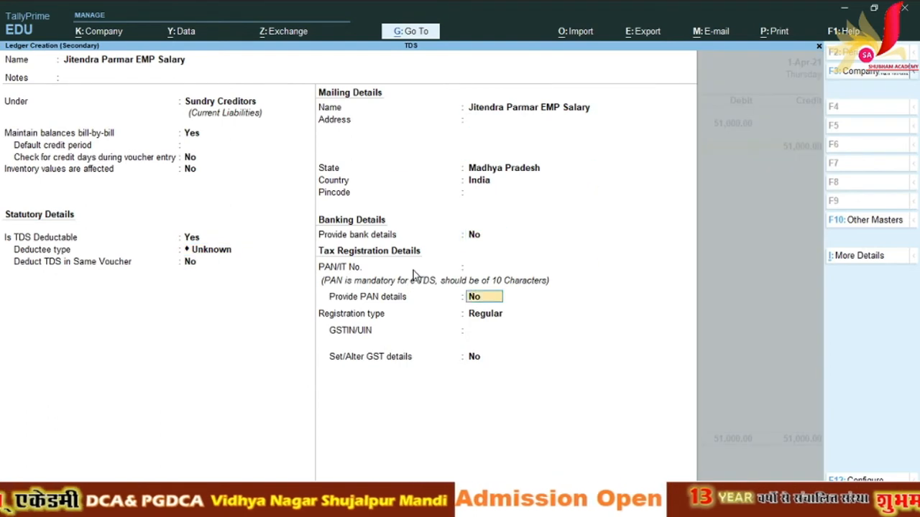
pyautogui.press('Return')
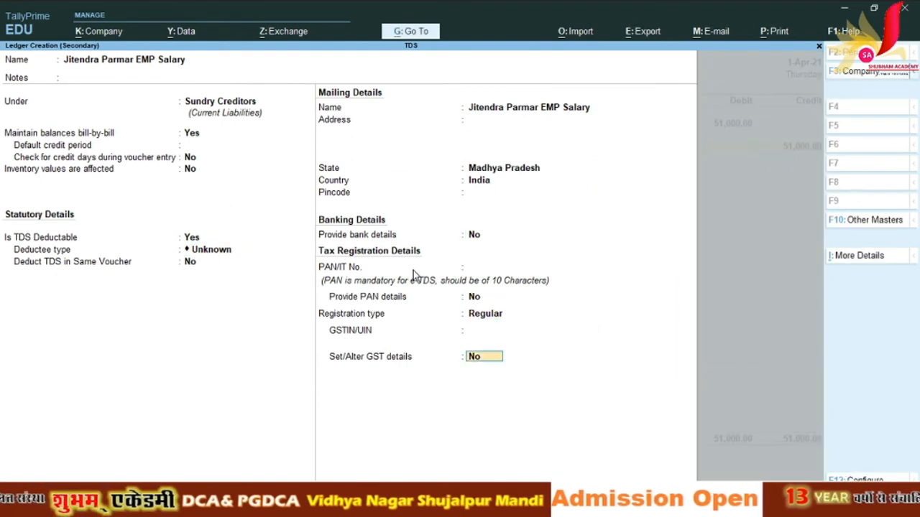
pyautogui.press('Return')
pyautogui.press('Return')
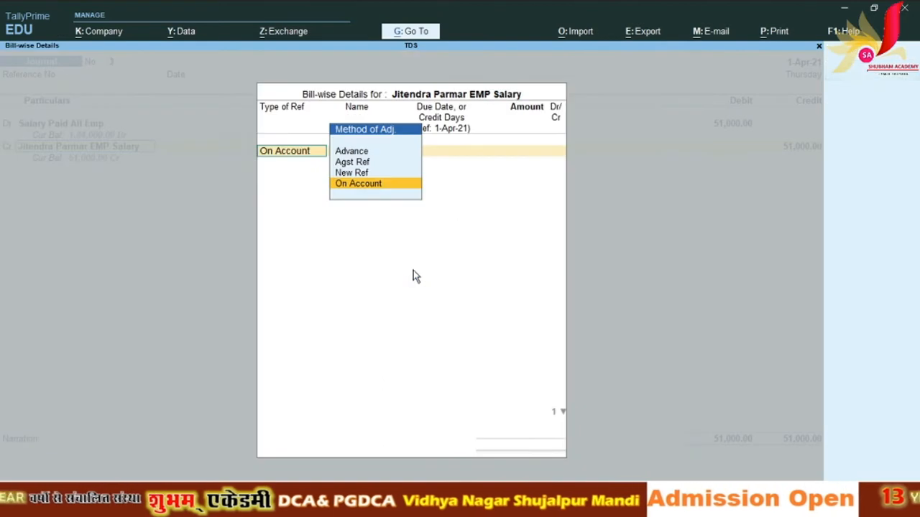
# Step: Set New Ref bill-wise details for the new employee ledger on the credit line
pyautogui.press('Up')
pyautogui.press('Up')
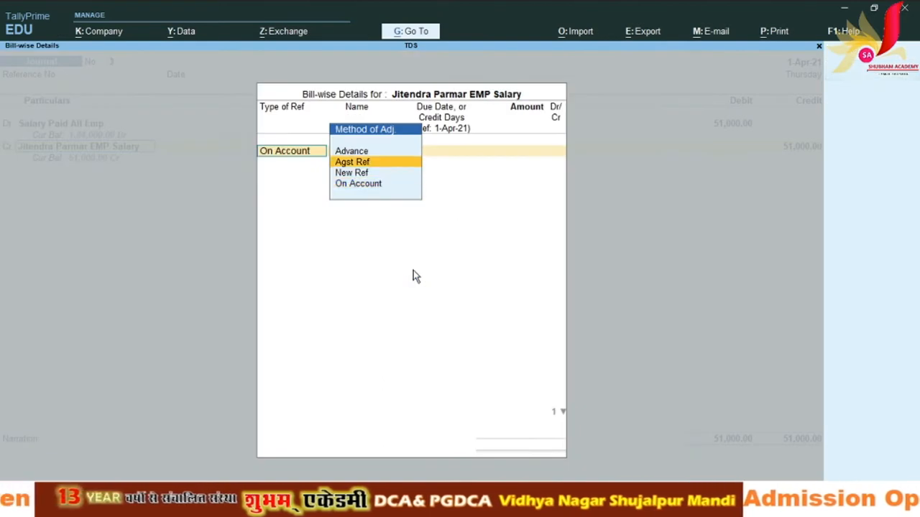
pyautogui.press('Down')
pyautogui.press('Return')
pyautogui.press('Return')
pyautogui.press('Return')
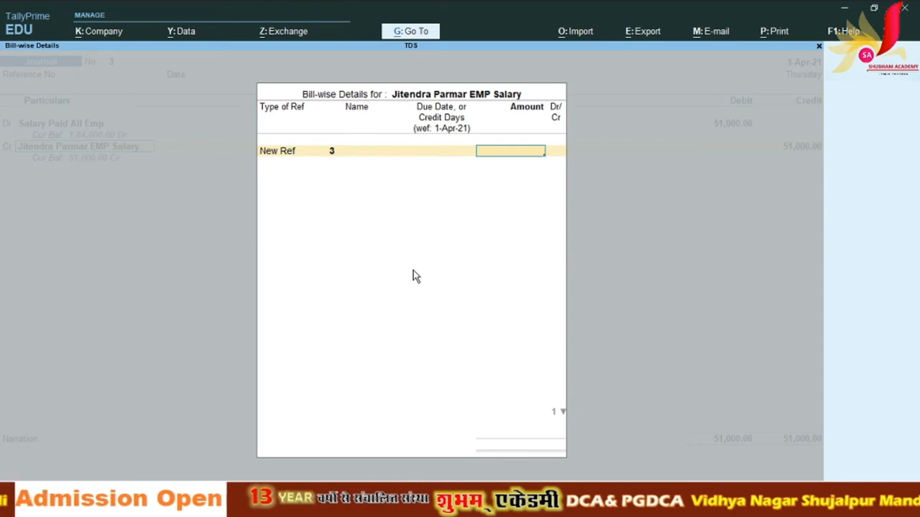
pyautogui.press('Escape')
pyautogui.press('Return')
pyautogui.press('Return')
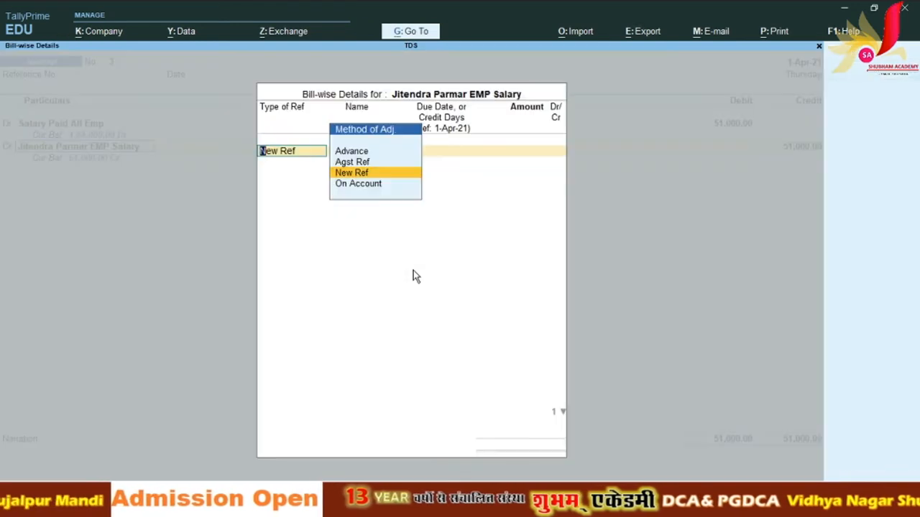
pyautogui.press('Return')
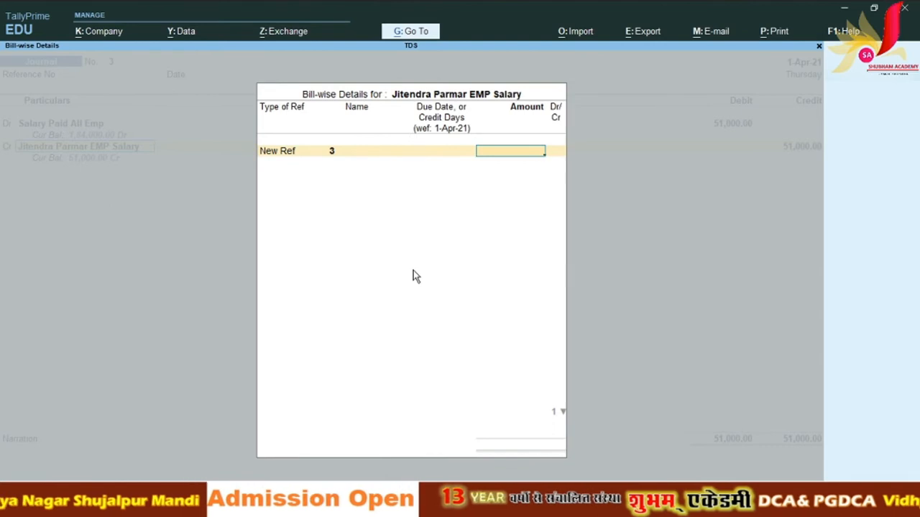
# Step: Quit the unfinished Journal No. 3 and begin a fresh blank voucher
pyautogui.press('Escape')
pyautogui.press('Escape')
pyautogui.press('Escape')
pyautogui.press('Escape')
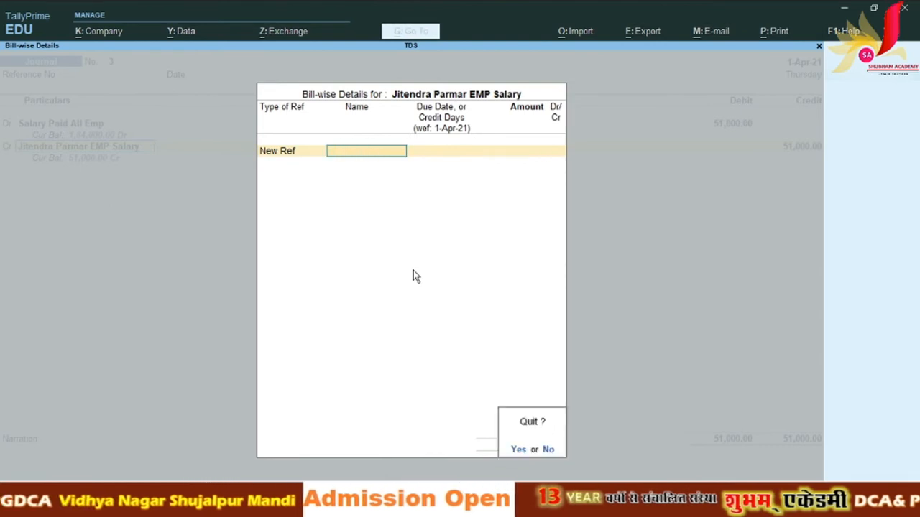
pyautogui.press('Return')
pyautogui.press('Escape')
pyautogui.press('Escape')
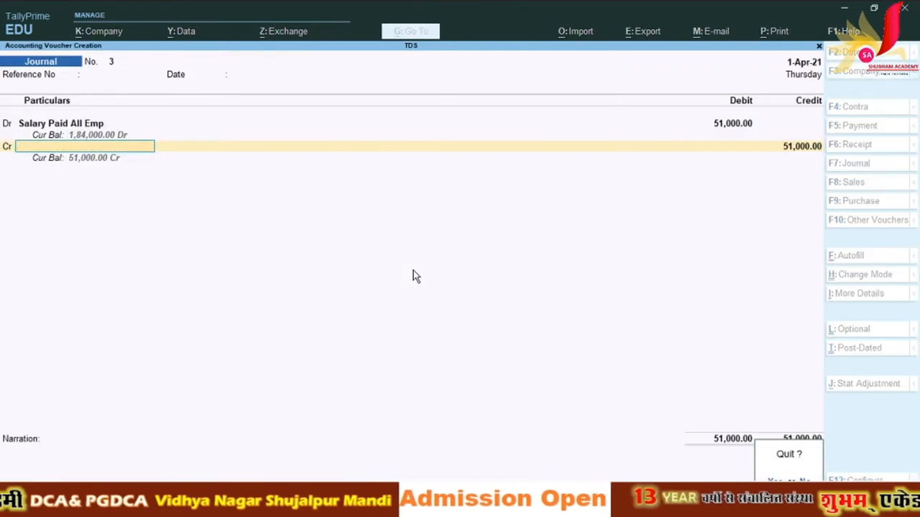
pyautogui.press('Return')
pyautogui.press('Return')
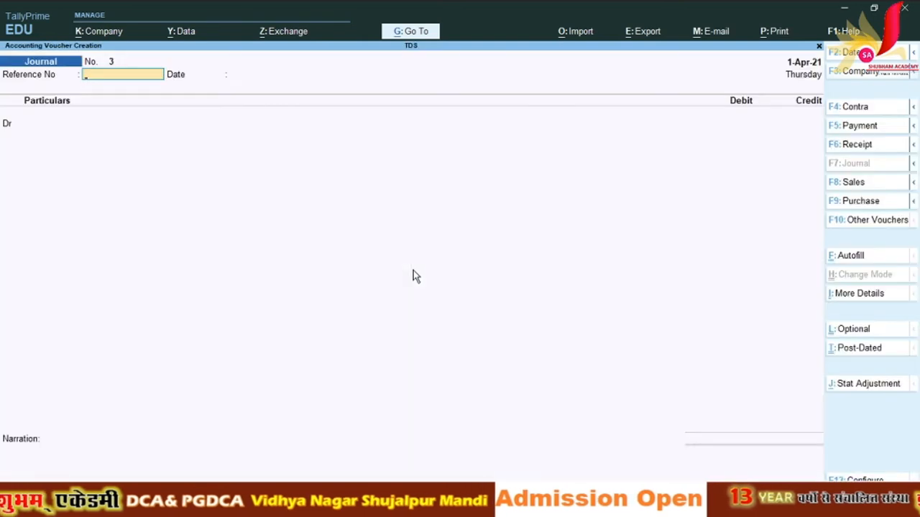
pyautogui.press('Return')
pyautogui.press('Return')
# Step: Debit Salary Paid All Emp 51,000 with the employee salary TDS nature of payment
pyautogui.press('Down')
pyautogui.press('Down')
pyautogui.press('Down')
pyautogui.press('Down')
pyautogui.press('Down')
pyautogui.press('Down')
pyautogui.press('Down')
pyautogui.press('Down')
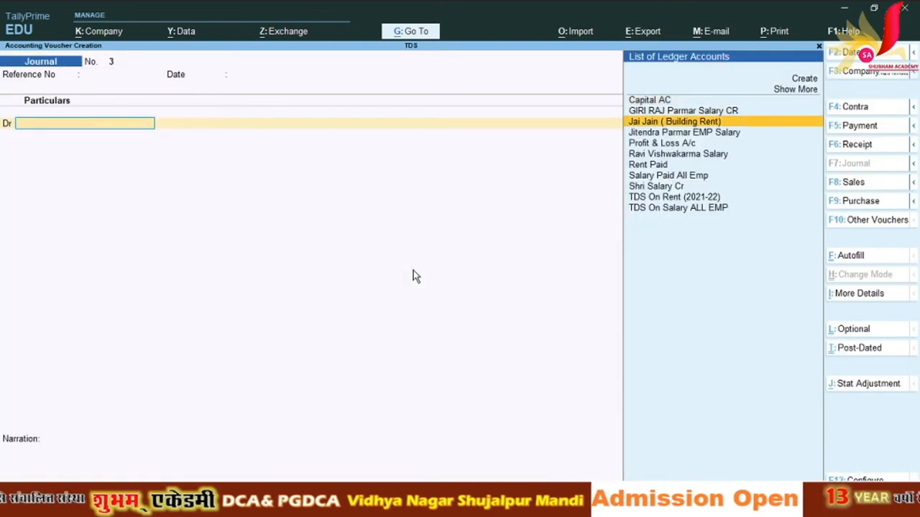
pyautogui.press('Down')
pyautogui.press('Up')
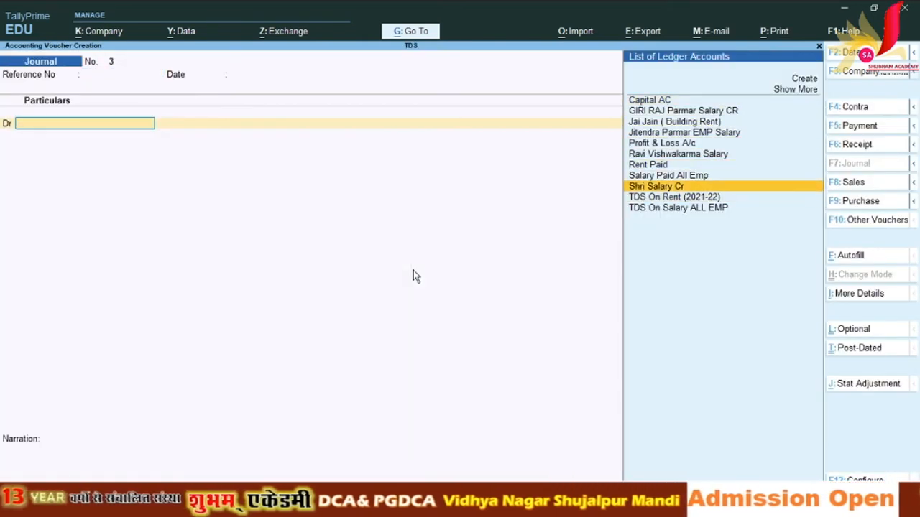
pyautogui.press('Up')
pyautogui.press('Return')
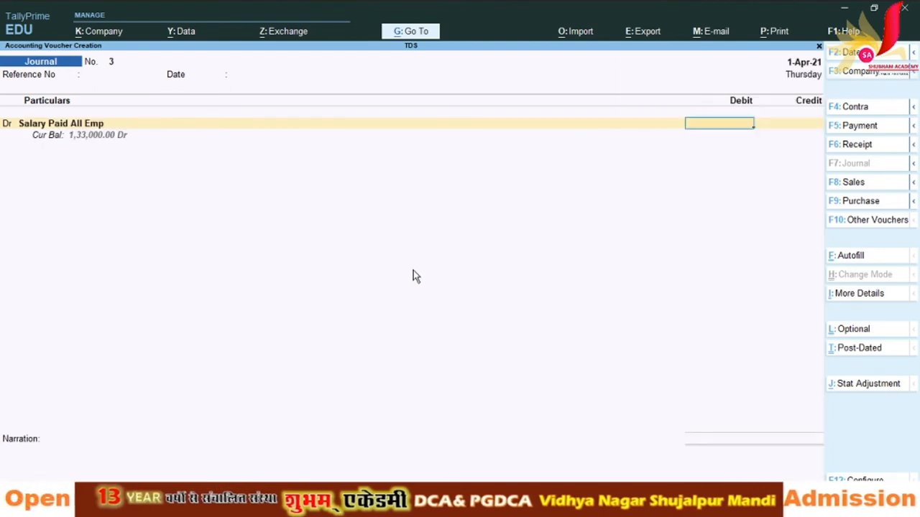
pyautogui.write('51000')
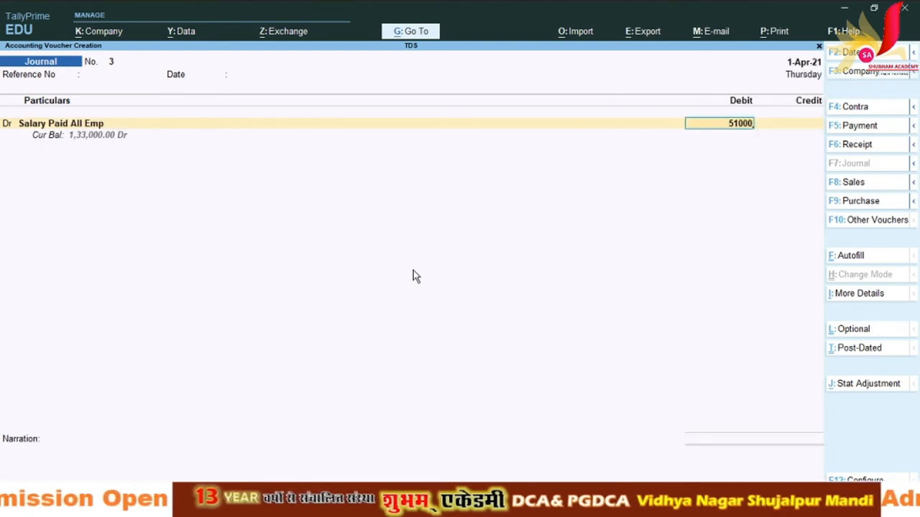
pyautogui.press('Return')
pyautogui.write('E')
pyautogui.press('Down')
pyautogui.press('Down')
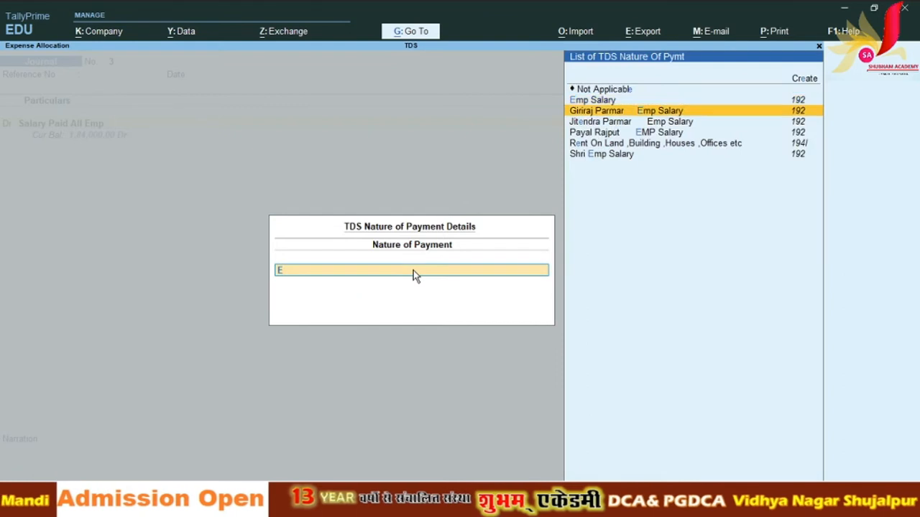
pyautogui.press('Return')
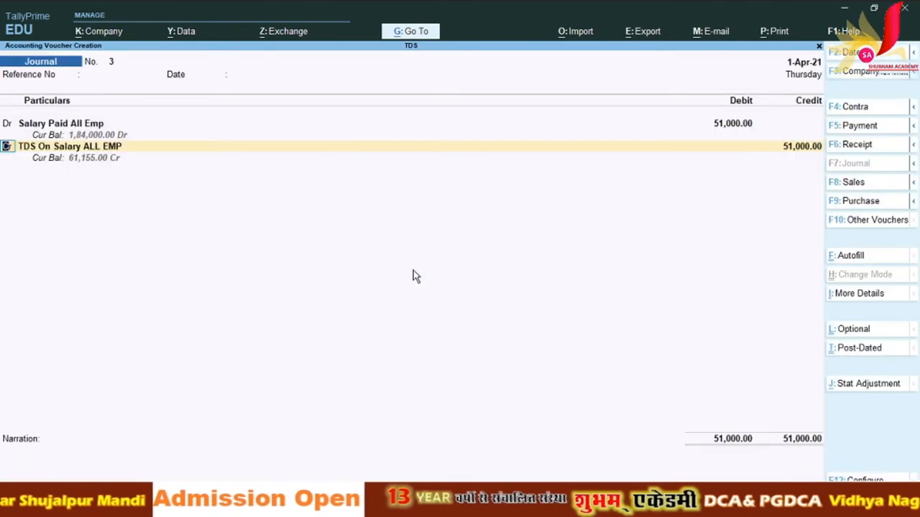
# Step: Credit the employee salary ledger 51,000 as New Ref 3, then open that ledger for alteration
pyautogui.press('Return')
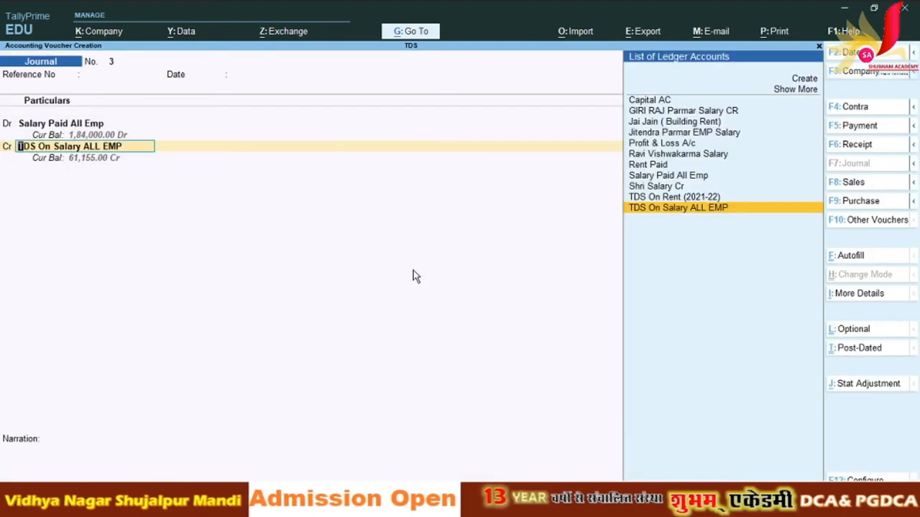
pyautogui.press('Up')
pyautogui.press('Up')
pyautogui.press('Up')
pyautogui.press('Up')
pyautogui.press('Up')
pyautogui.press('Up')
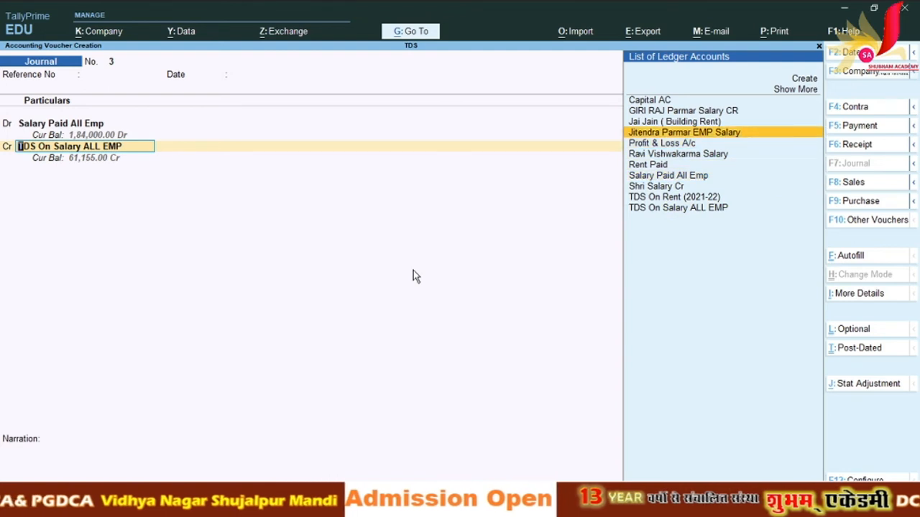
pyautogui.press('Return')
pyautogui.press('Up')
pyautogui.press('Up')
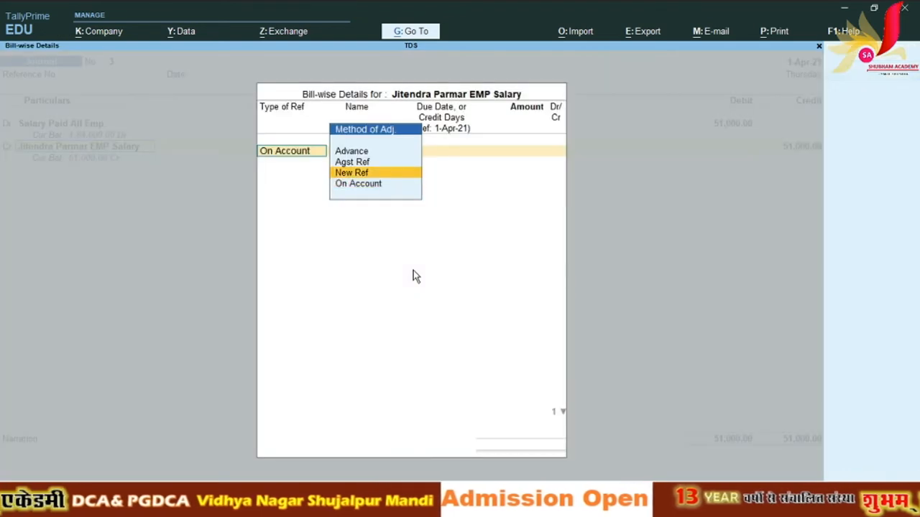
pyautogui.press('Down')
pyautogui.press('Return')
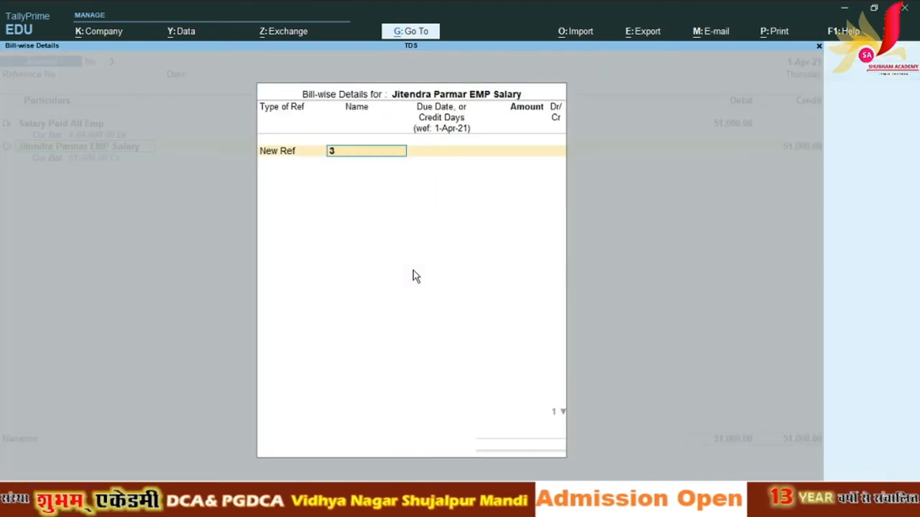
pyautogui.press('Return')
pyautogui.press('Return')
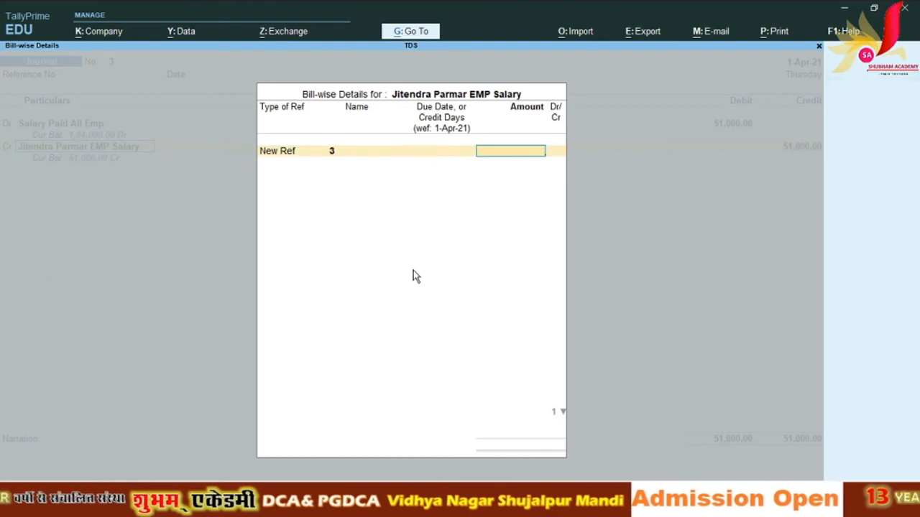
pyautogui.write('51,000')
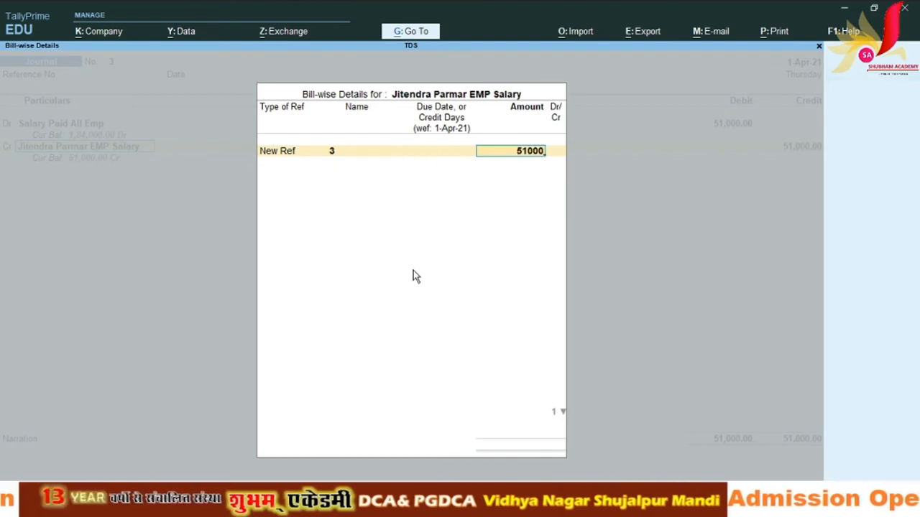
pyautogui.press('Return')
pyautogui.press('Return')
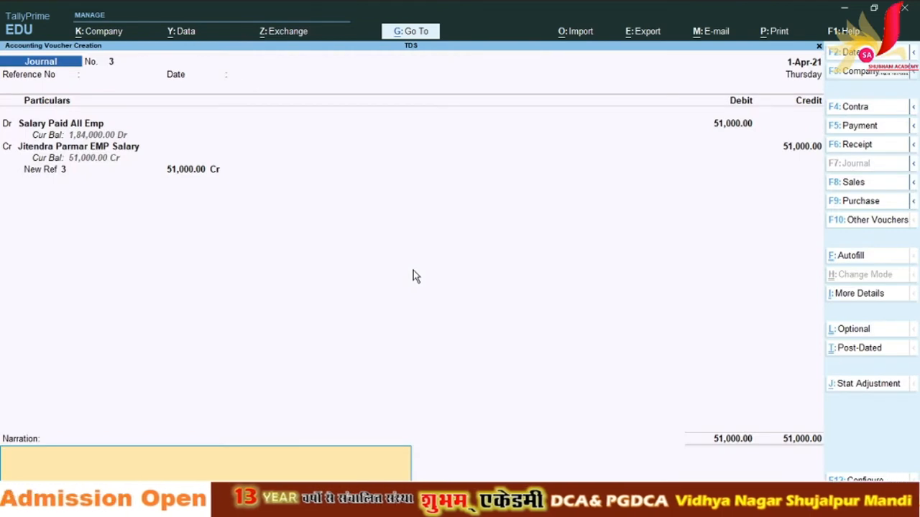
pyautogui.press('BackSpace')
pyautogui.press('BackSpace')
pyautogui.press('BackSpace')
pyautogui.press('BackSpace')
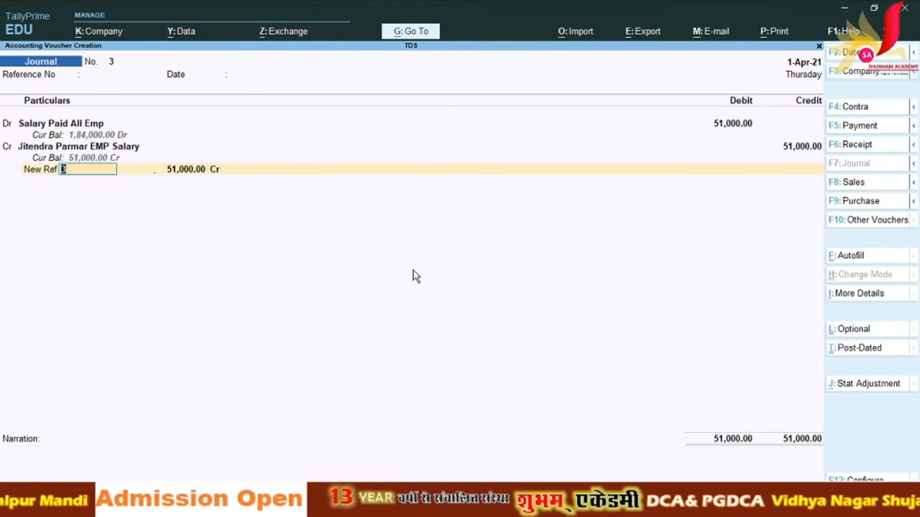
pyautogui.press('BackSpace')
pyautogui.press('BackSpace')
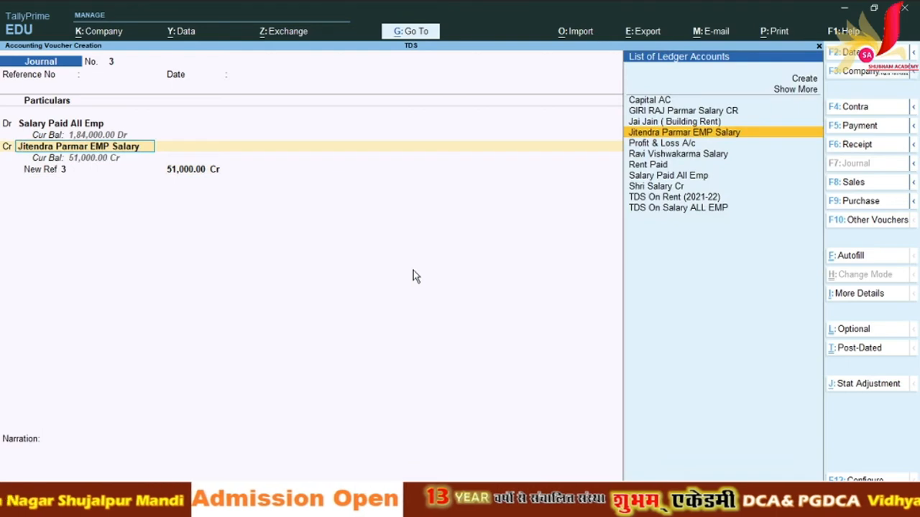
pyautogui.hotkey('ctrl', 'Return')
# Step: Set deductee type to Body of Individuals and Deduct TDS in Same Voucher to Yes
pyautogui.press('Return')
pyautogui.press('Return')
pyautogui.press('Return')
pyautogui.press('Return')
pyautogui.press('Return')
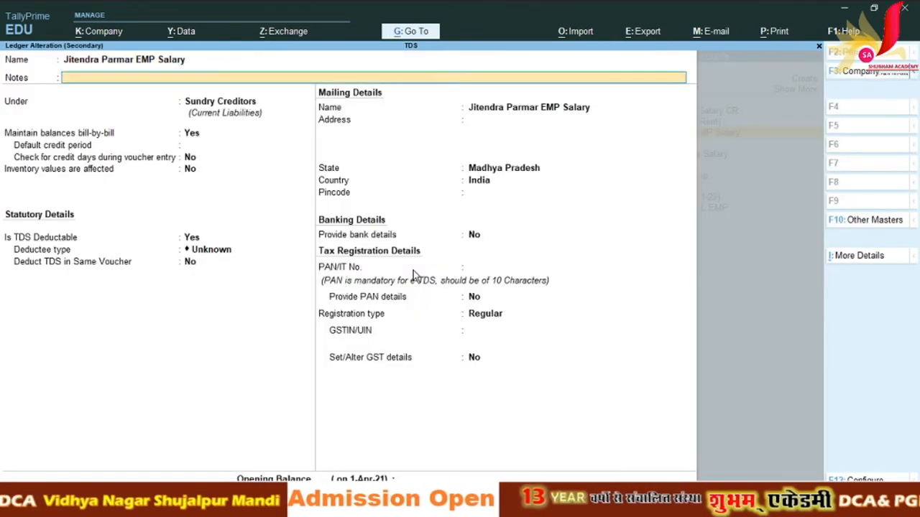
pyautogui.press('Return')
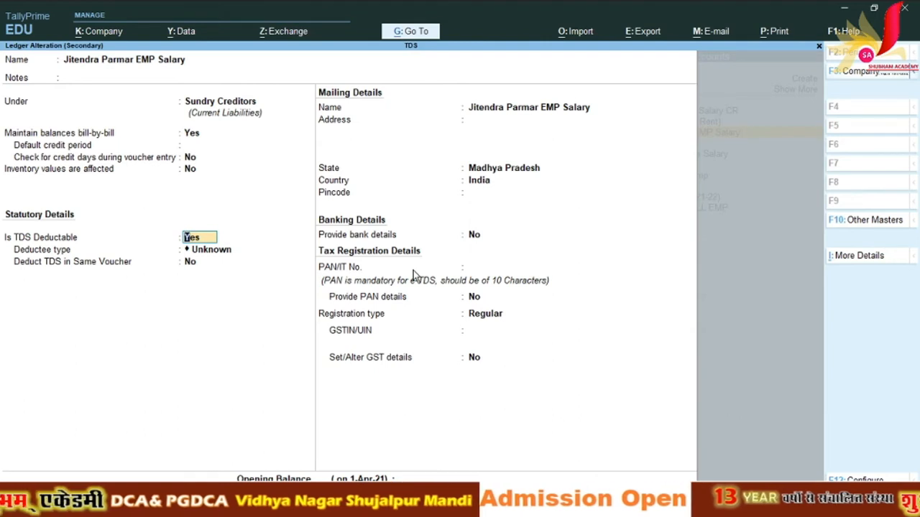
pyautogui.press('Return')
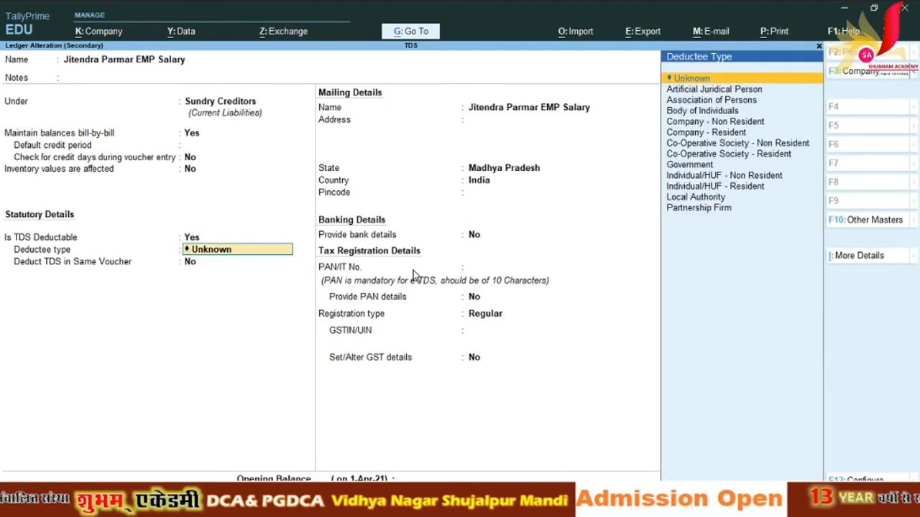
pyautogui.press('Down')
pyautogui.press('Down')
pyautogui.press('Down')
pyautogui.press('Down')
pyautogui.press('Up')
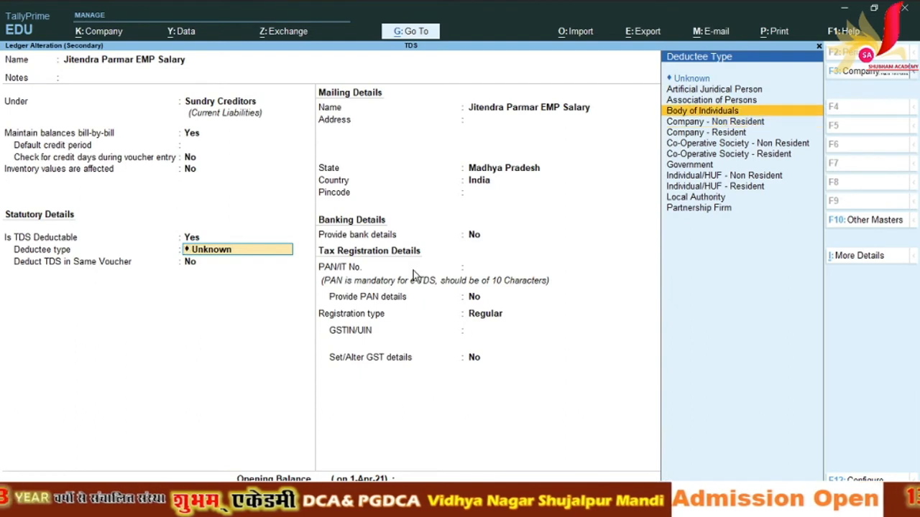
pyautogui.press('Return')
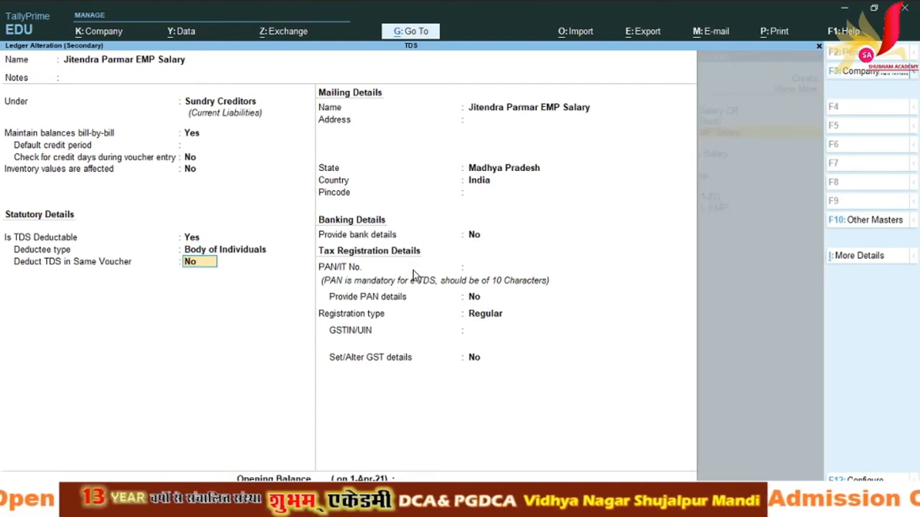
pyautogui.write('y')
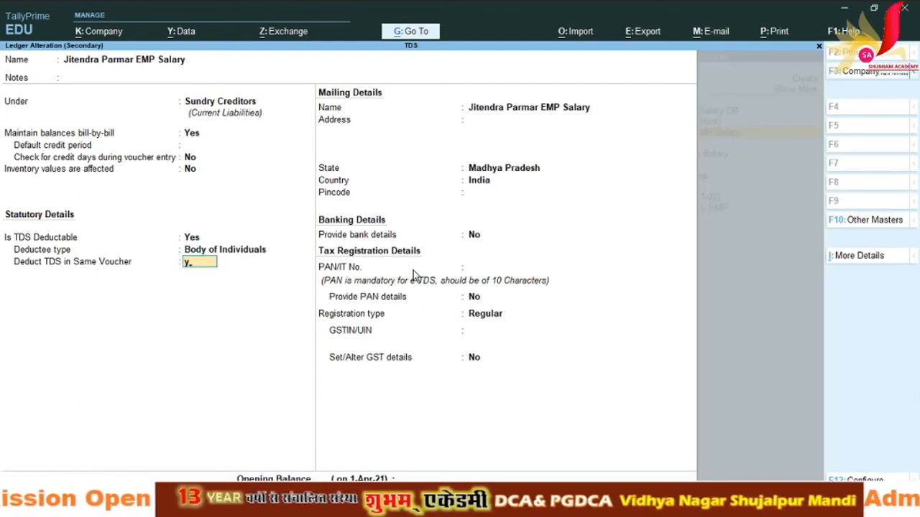
pyautogui.press('Return')
pyautogui.press('Return')
pyautogui.press('Return')
pyautogui.press('Return')
pyautogui.press('Return')
pyautogui.press('Return')
pyautogui.press('Return')
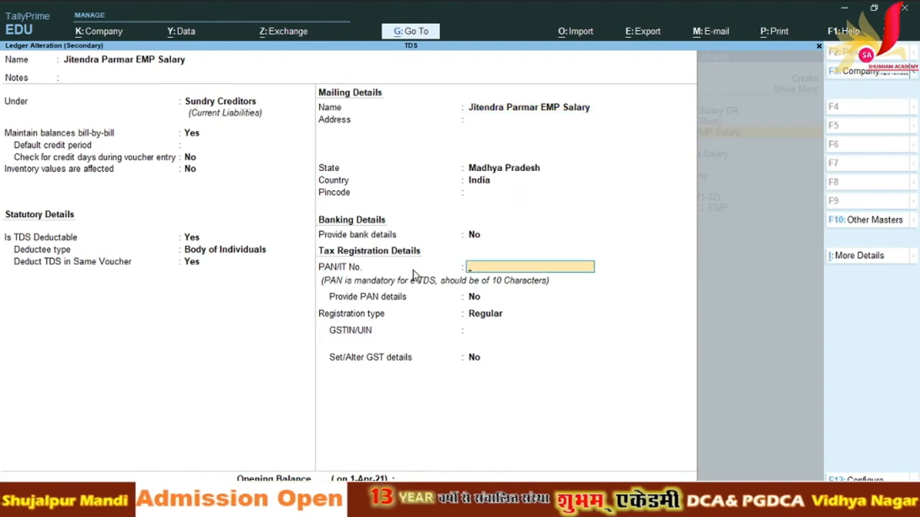
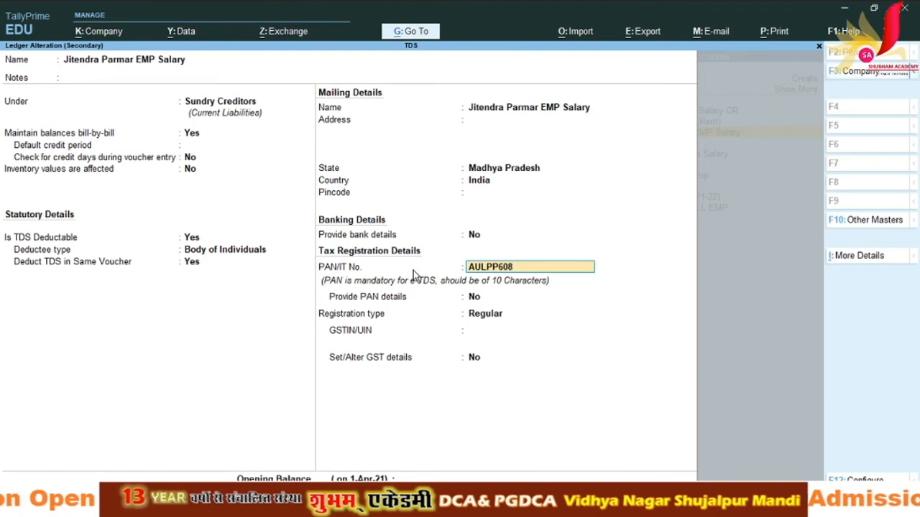
# Step: Enter the employee's PAN, set Provide PAN details to Yes with Regular registration, and save
pyautogui.press('Return')
pyautogui.press('Return')
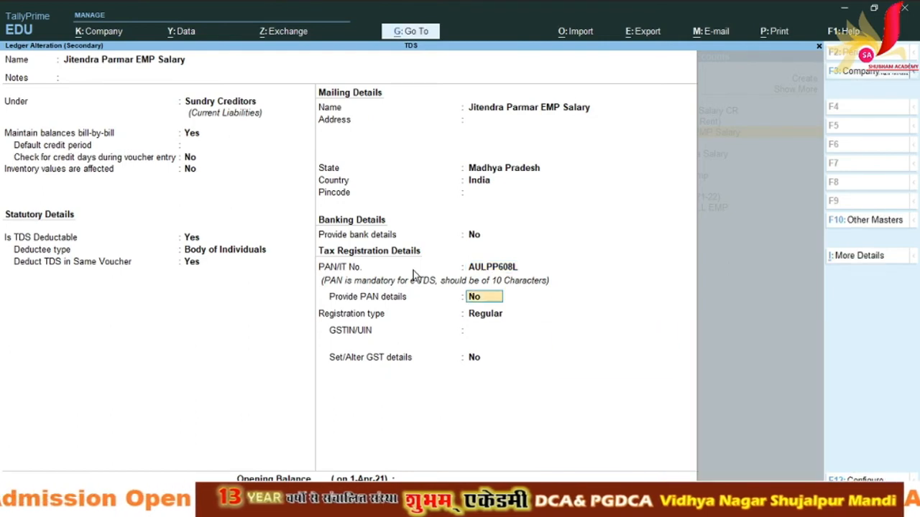
pyautogui.press('Return')
pyautogui.press('BackSpace')
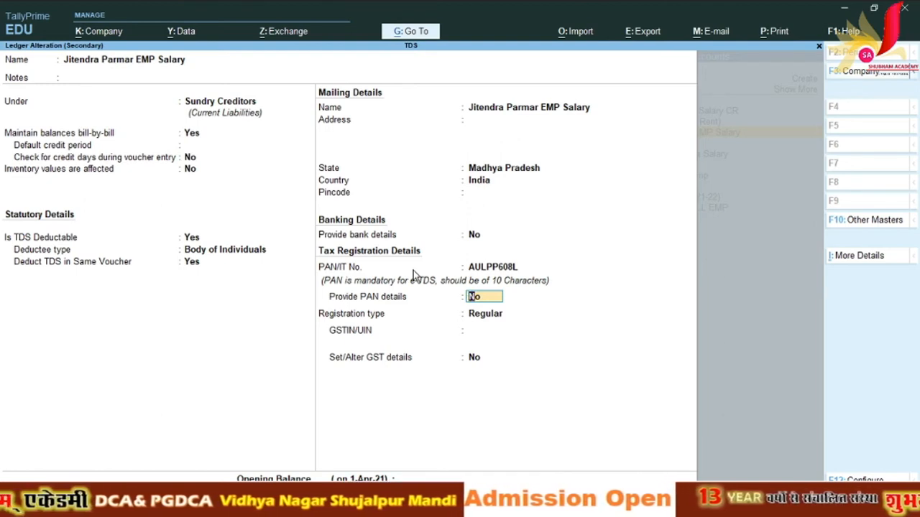
pyautogui.write('y')
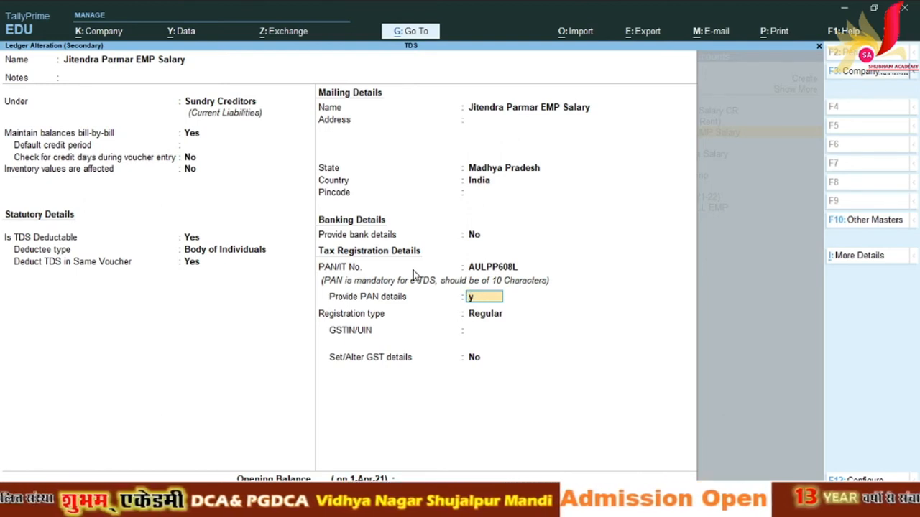
pyautogui.press('Return')
pyautogui.press('Return')
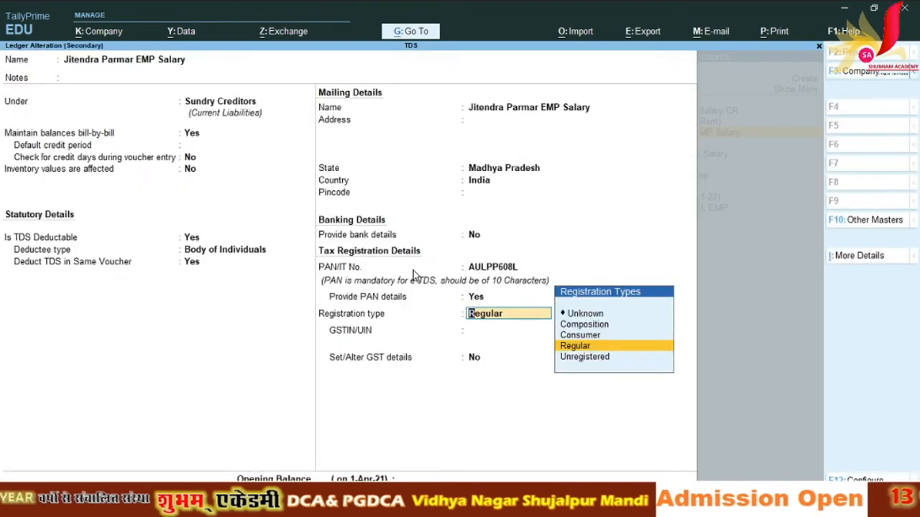
pyautogui.press('Return')
pyautogui.press('Return')
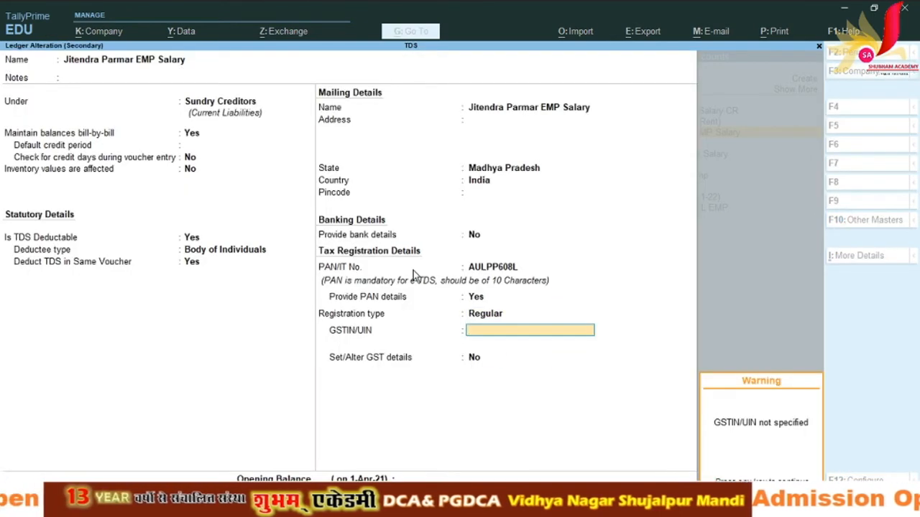
pyautogui.press('Return')
pyautogui.press('Return')
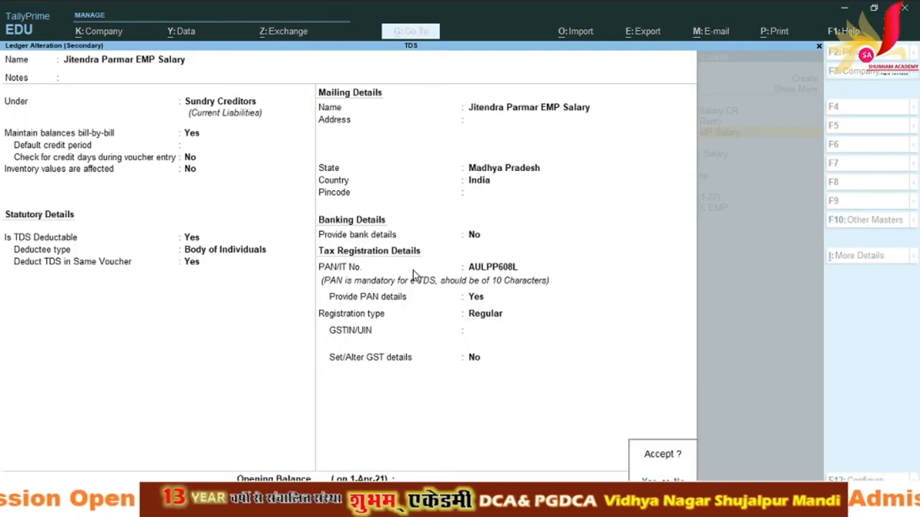
pyautogui.press('Return')
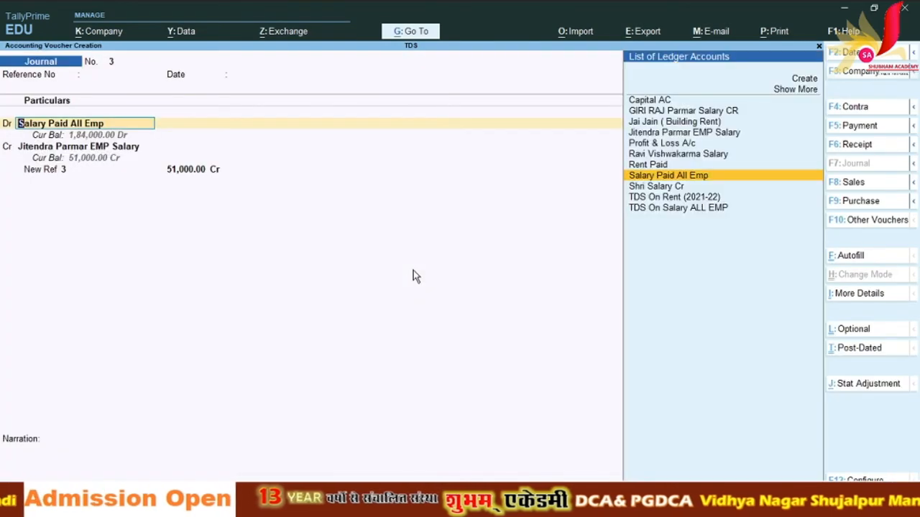
# Step: Re-accept the 51,000 Salary Paid All Emp debit and the employee's existing New Ref bill
pyautogui.press('Return')
pyautogui.press('Return')
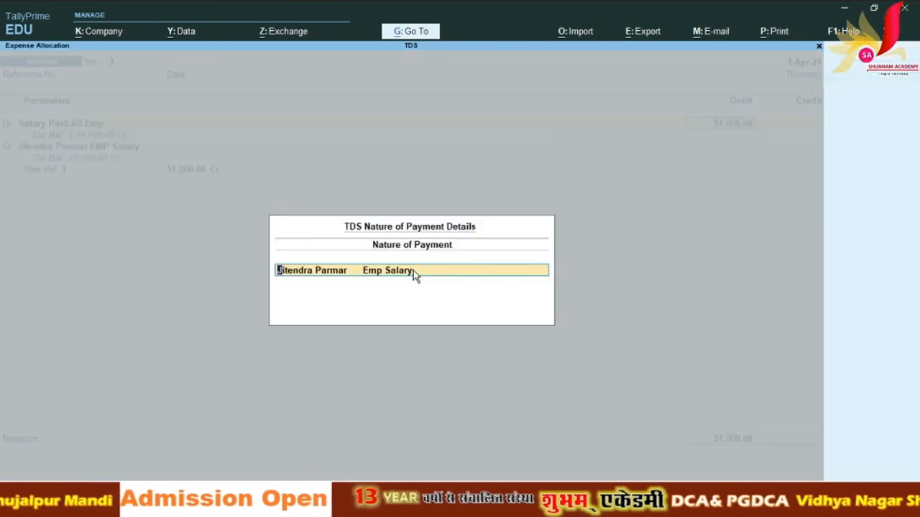
pyautogui.press('Return')
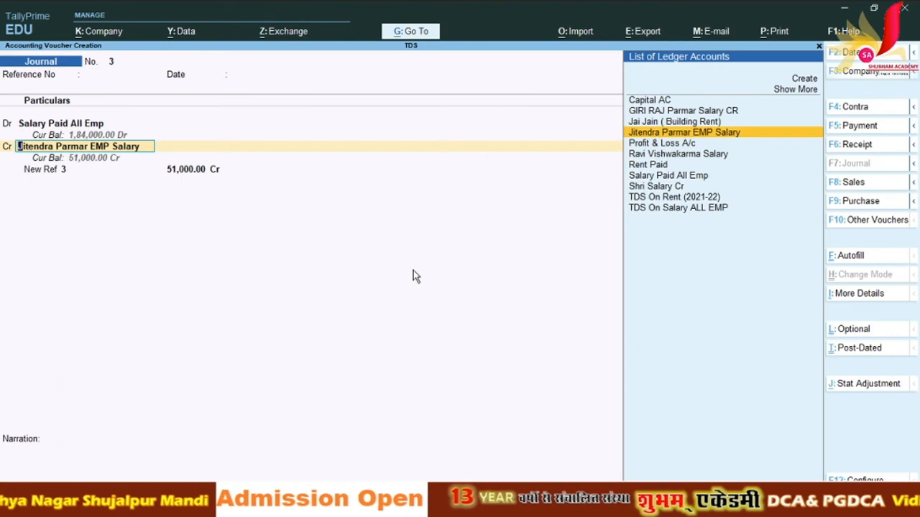
pyautogui.press('Return')
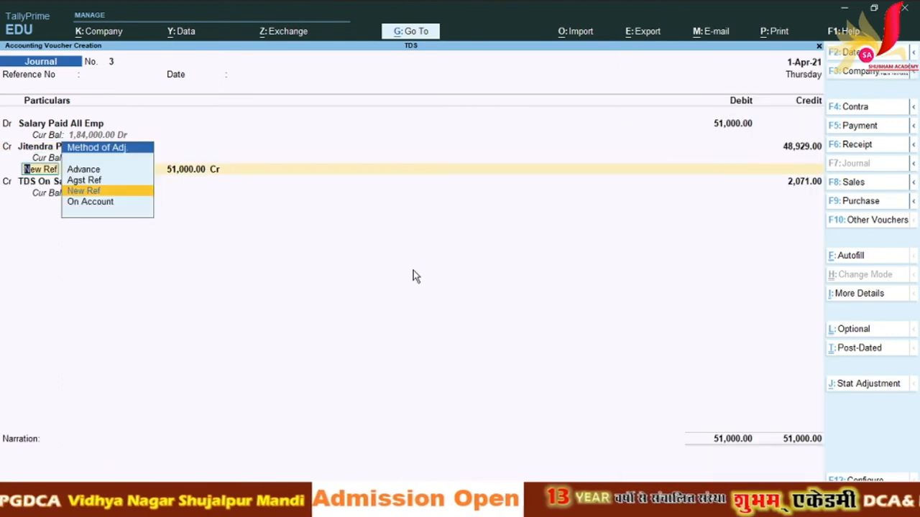
pyautogui.press('Return')
pyautogui.press('Return')
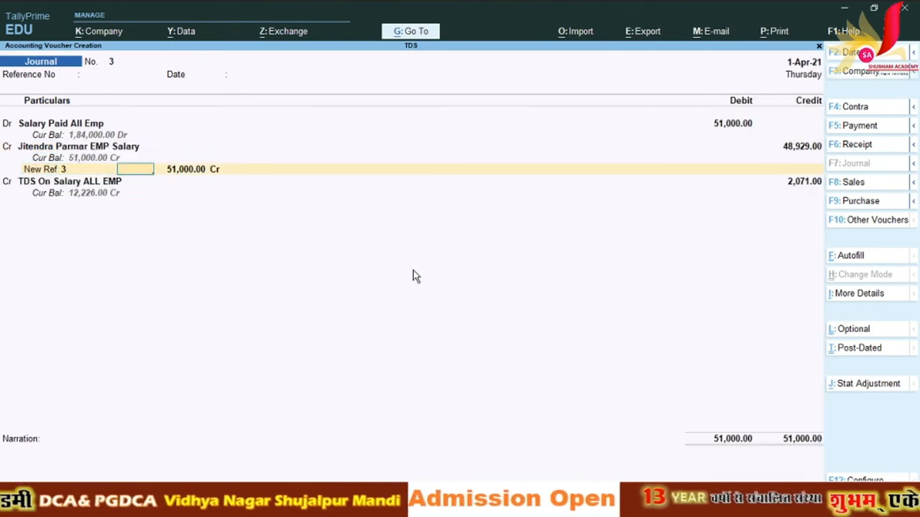
pyautogui.press('Return')
pyautogui.press('Return')
pyautogui.press('Return')
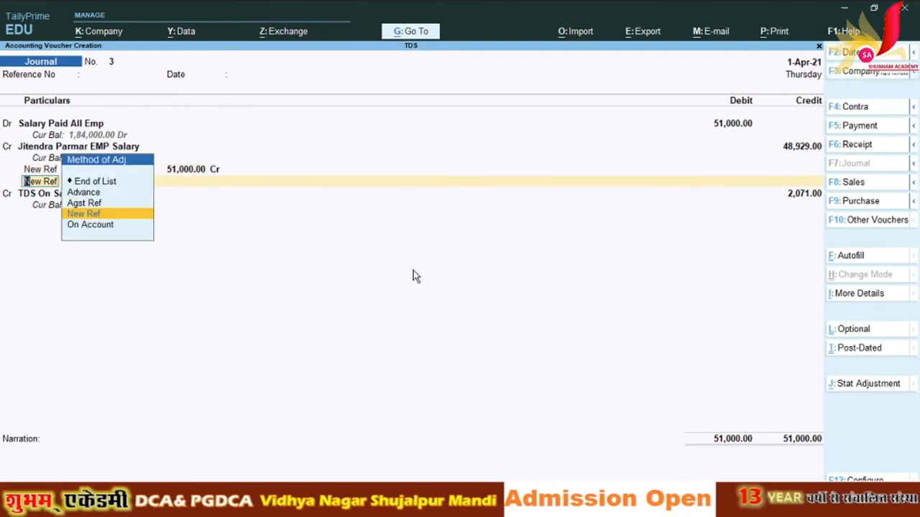
pyautogui.press('Return')
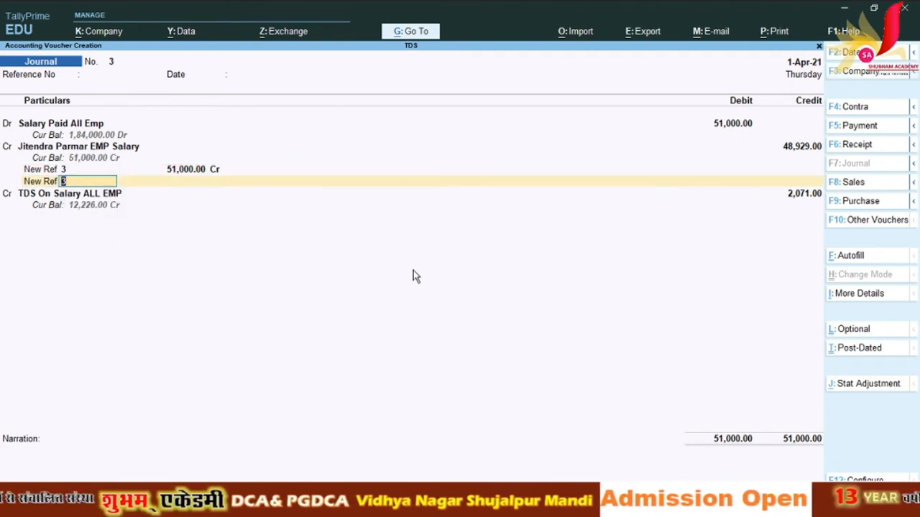
# Step: Add a second New Ref 3 bill line of 2,071 Cr and finish the allocation list
pyautogui.press('Return')
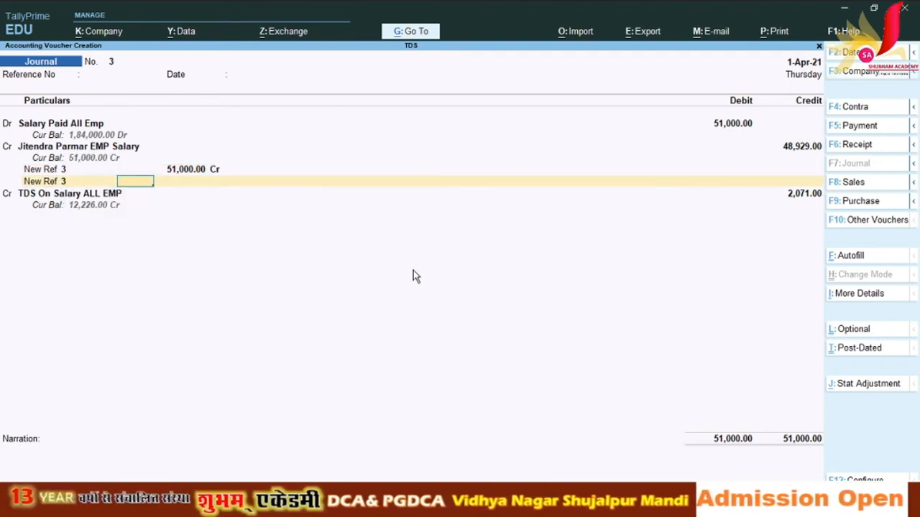
pyautogui.press('Return')
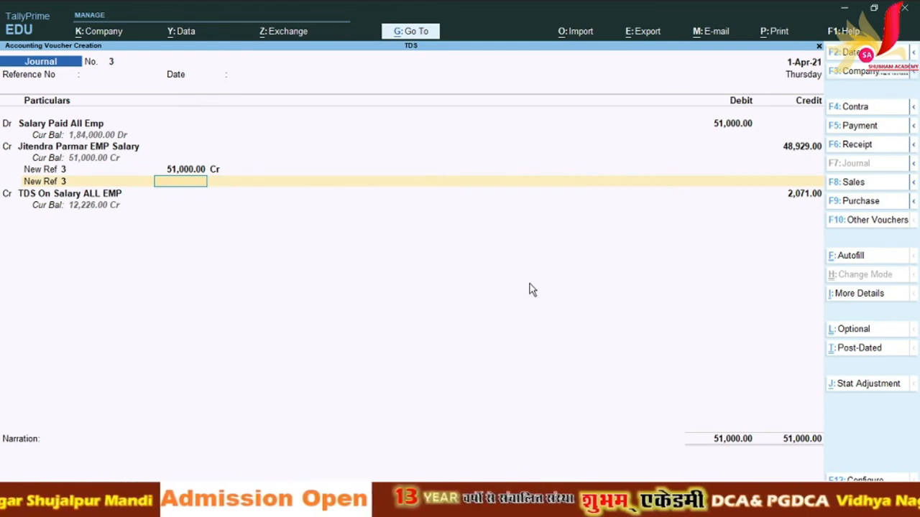
pyautogui.write('2,071')
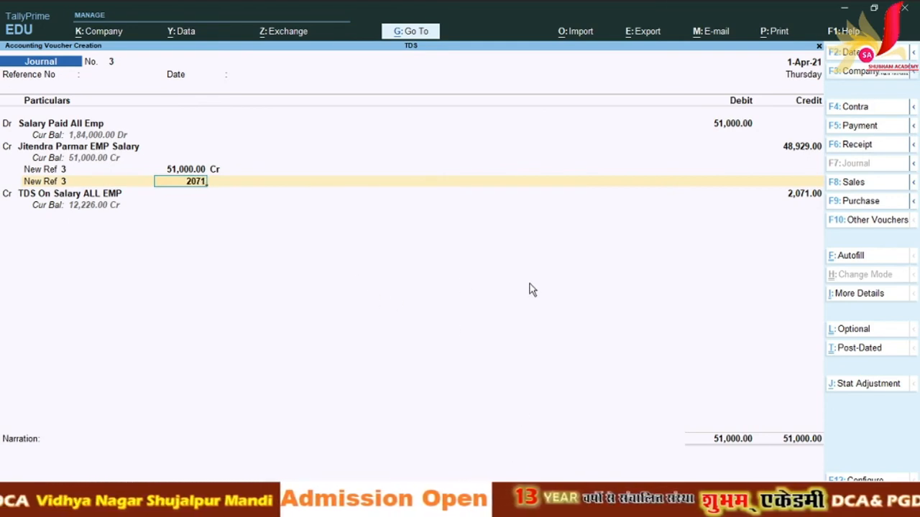
pyautogui.press('Return')
pyautogui.press('Return')
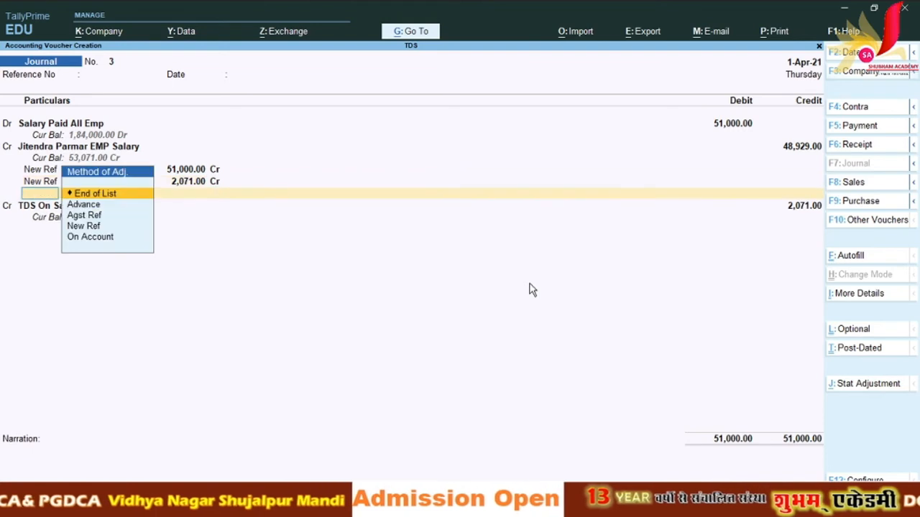
pyautogui.press('Return')
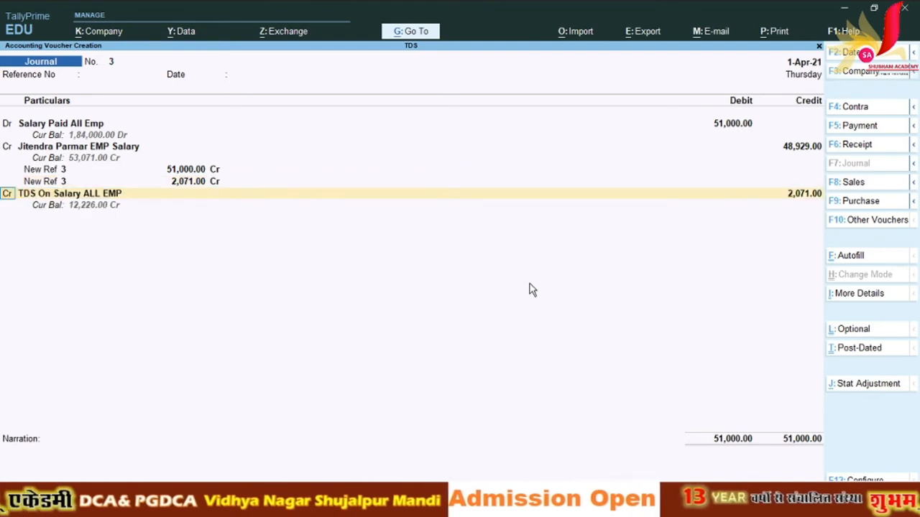
pyautogui.press('Return')
pyautogui.press('Return')
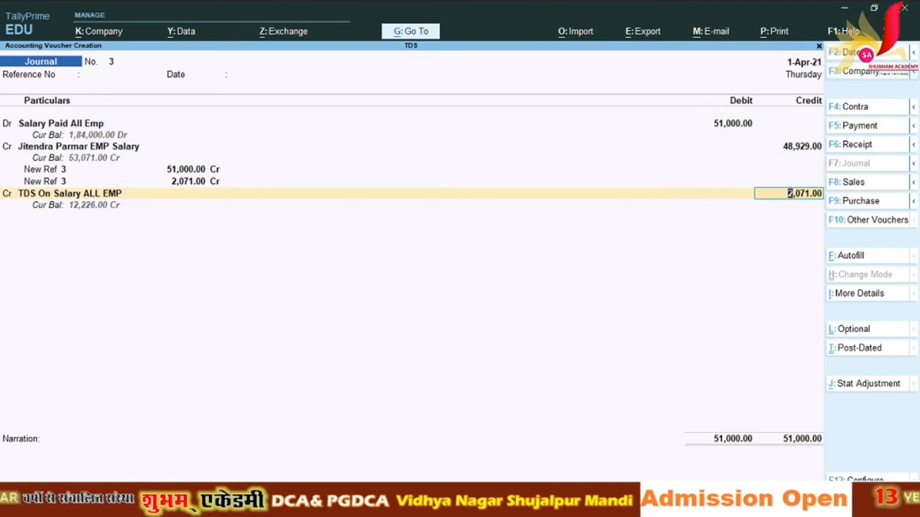
pyautogui.hotkey('alt', 'Tab')
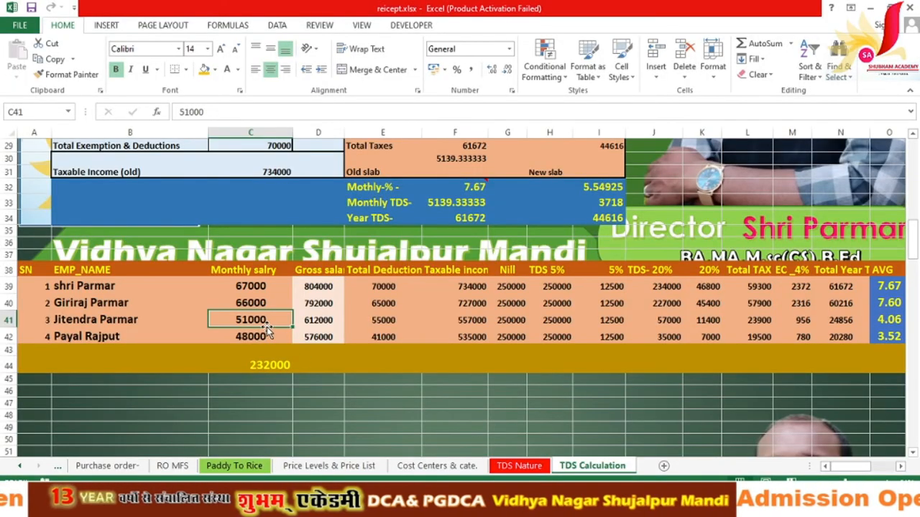
# Step: Enter =N41/12 in P41 giving the third employee's monthly TDS of 2071.33333, then return to TallyPrime
pyautogui.press('Right')
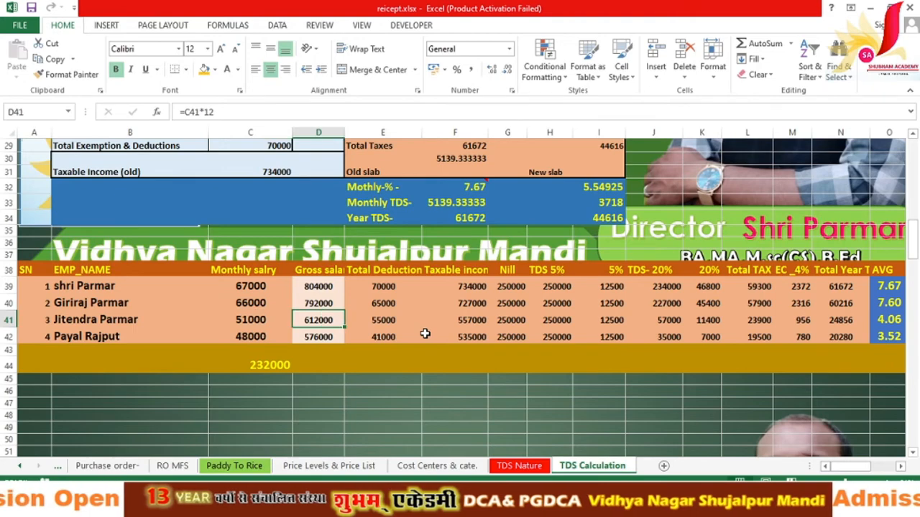
pyautogui.press('Right')
pyautogui.press('Right')
pyautogui.press('Right')
pyautogui.press('Right')
pyautogui.press('Right')
pyautogui.press('Right')
pyautogui.press('Right')
pyautogui.press('Right')
pyautogui.press('Right')
pyautogui.press('Right')
pyautogui.press('Right')
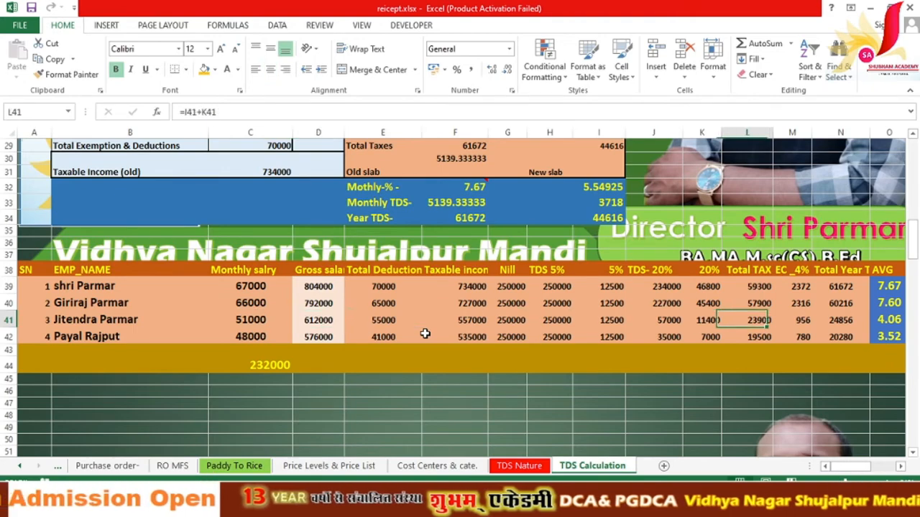
pyautogui.press('Right')
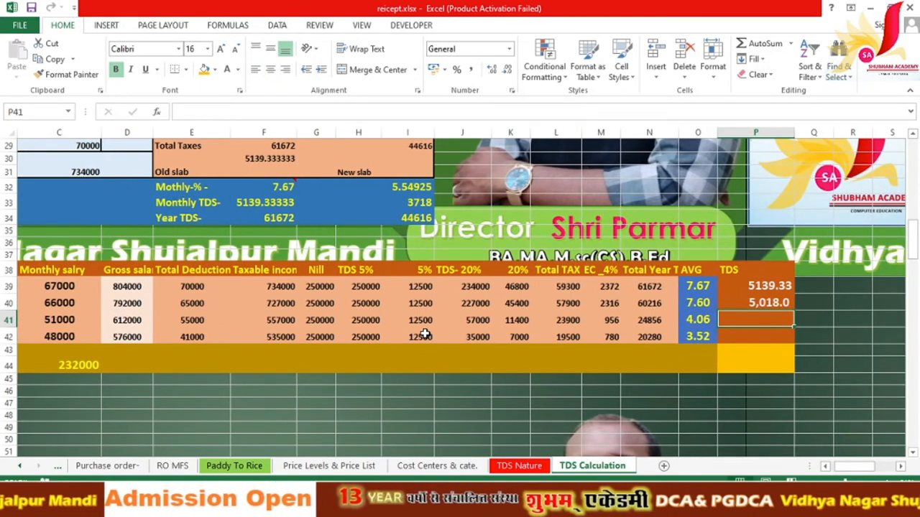
pyautogui.write('=')
pyautogui.press('Left')
pyautogui.press('Left')
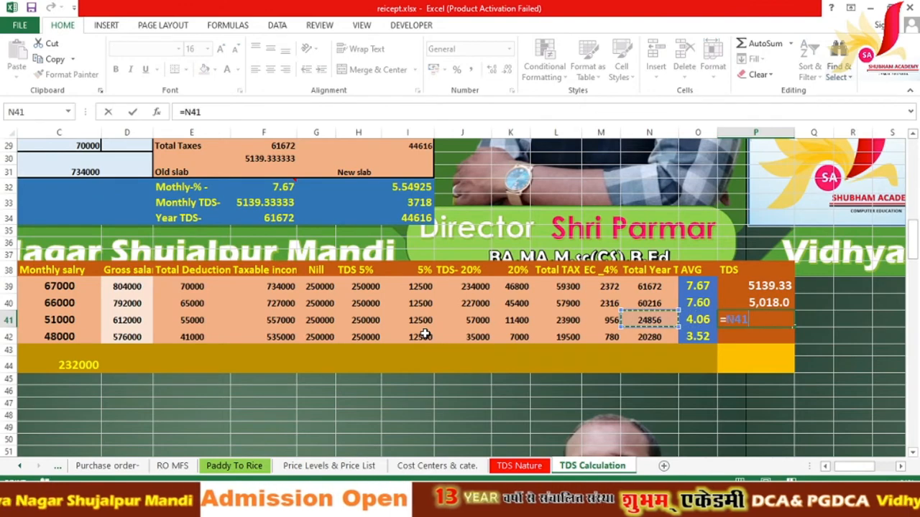
pyautogui.write('/12')
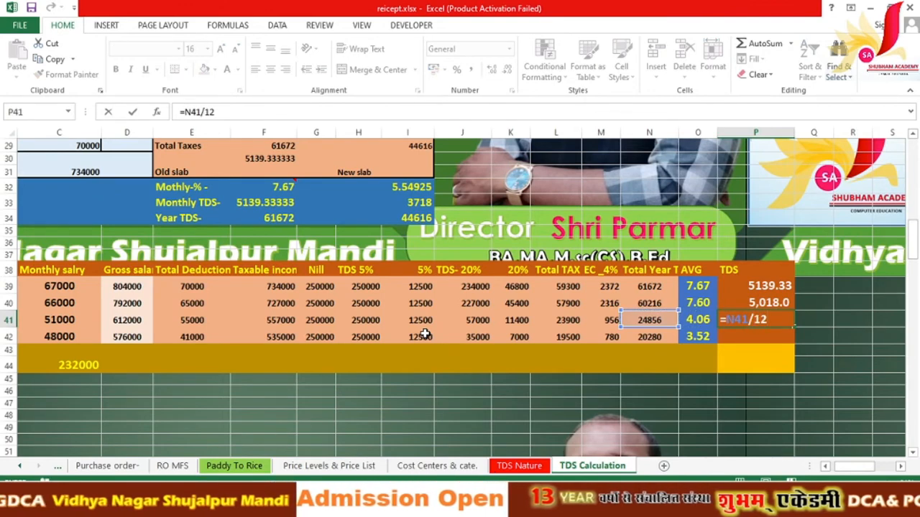
pyautogui.press('Return')
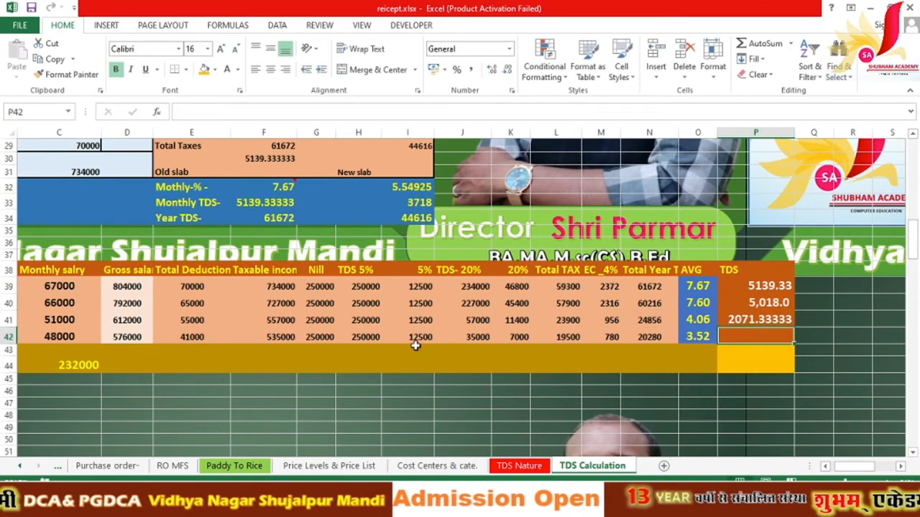
pyautogui.click(431, 504)
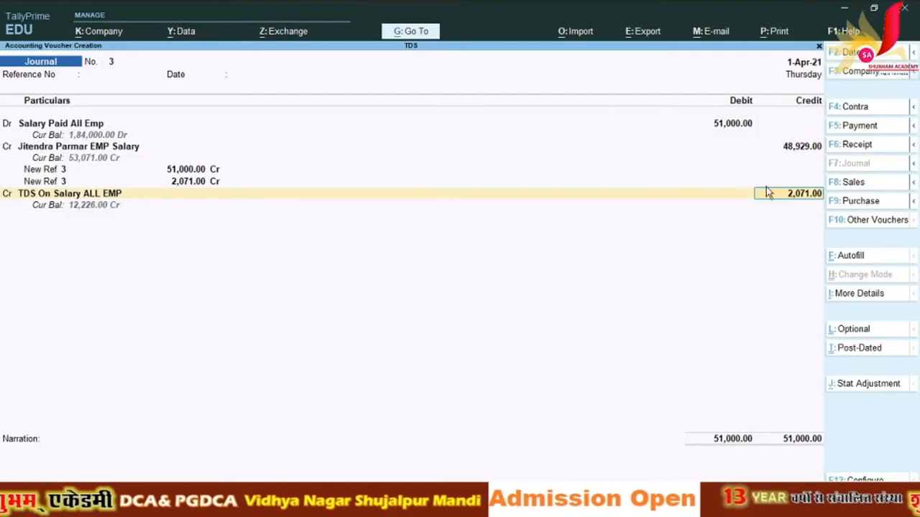
# Step: Accept the 2,071 TDS credit amount and save Journal No. 3
pyautogui.press('Return')
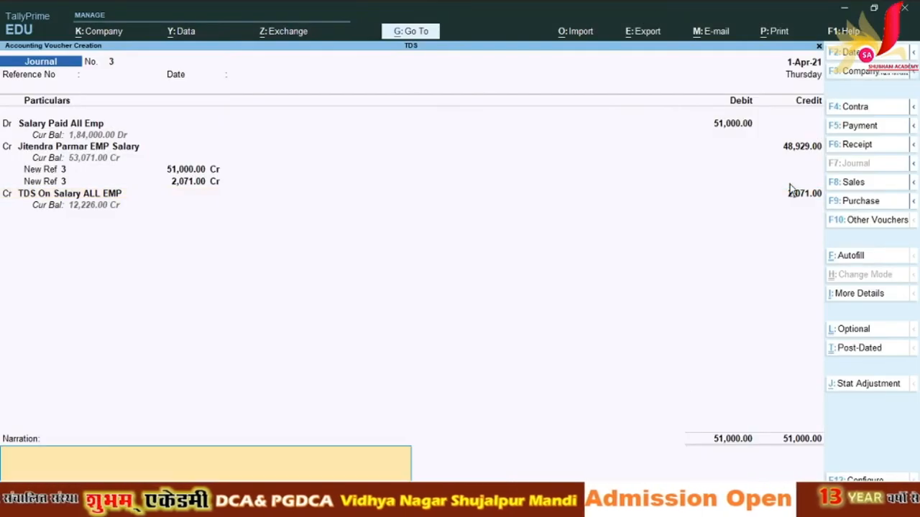
pyautogui.press('Return')
pyautogui.press('Return')
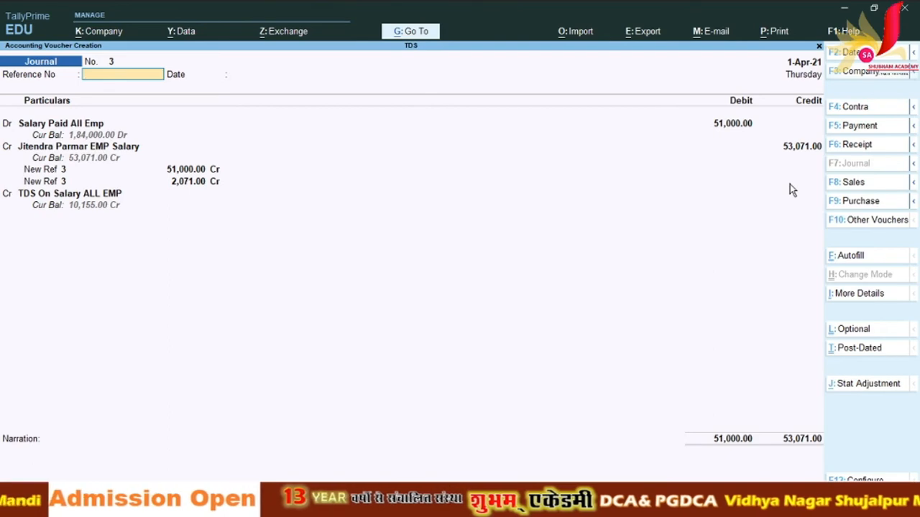
pyautogui.press('Return')
pyautogui.press('Return')
pyautogui.press('Return')
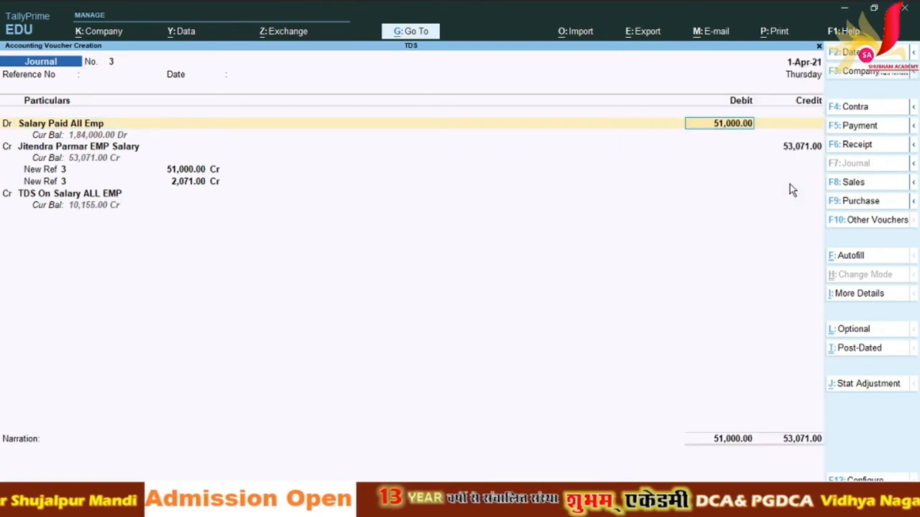
pyautogui.press('Return')
pyautogui.press('Return')
pyautogui.press('Return')
pyautogui.press('Return')
pyautogui.press('Return')
pyautogui.press('Return')
pyautogui.press('Return')
pyautogui.press('Return')
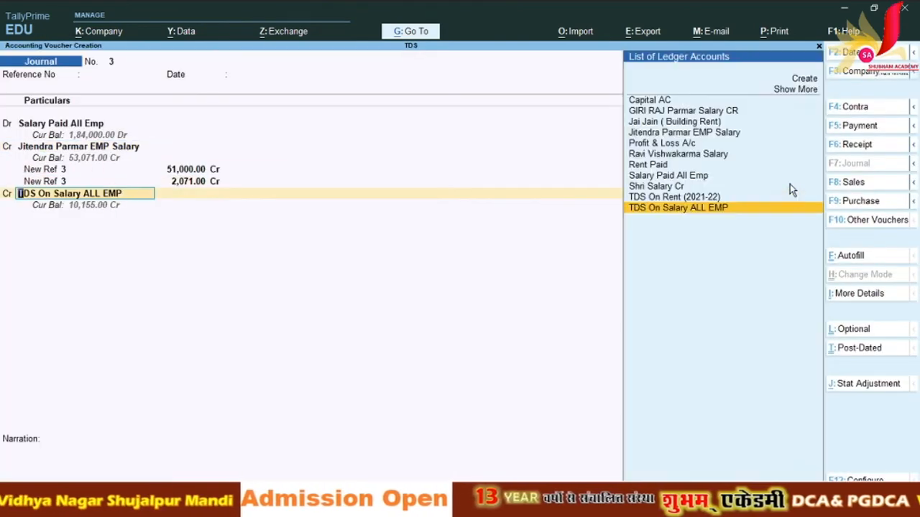
pyautogui.press('Return')
pyautogui.press('Return')
pyautogui.press('Return')
pyautogui.press('Return')
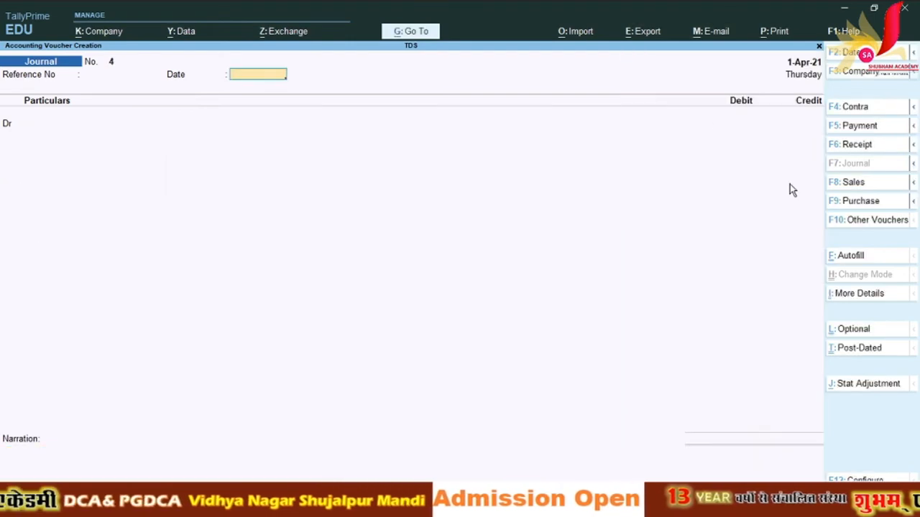
# Step: Start Journal No. 4 with Salary Paid All Emp as the debit ledger
pyautogui.press('Return')
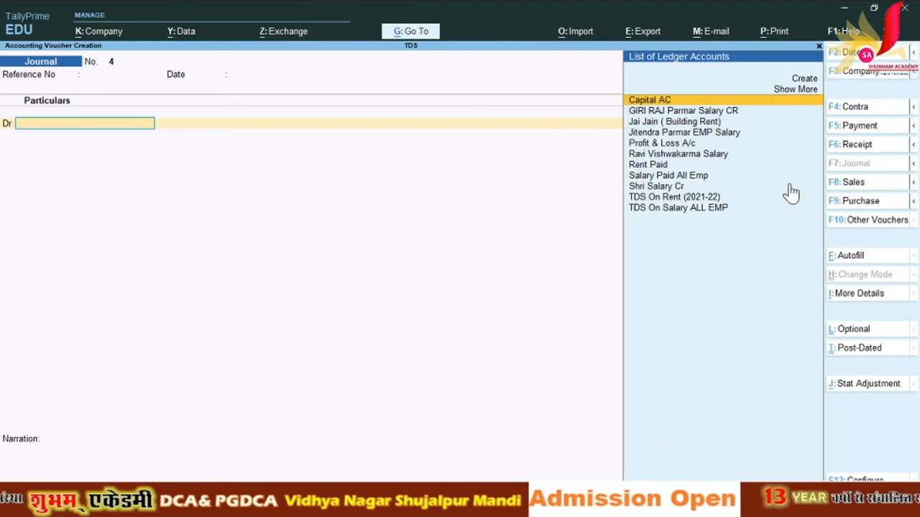
pyautogui.press('Down')
pyautogui.press('Down')
pyautogui.press('Down')
pyautogui.press('Down')
pyautogui.press('Down')
pyautogui.press('Down')
pyautogui.press('Down')
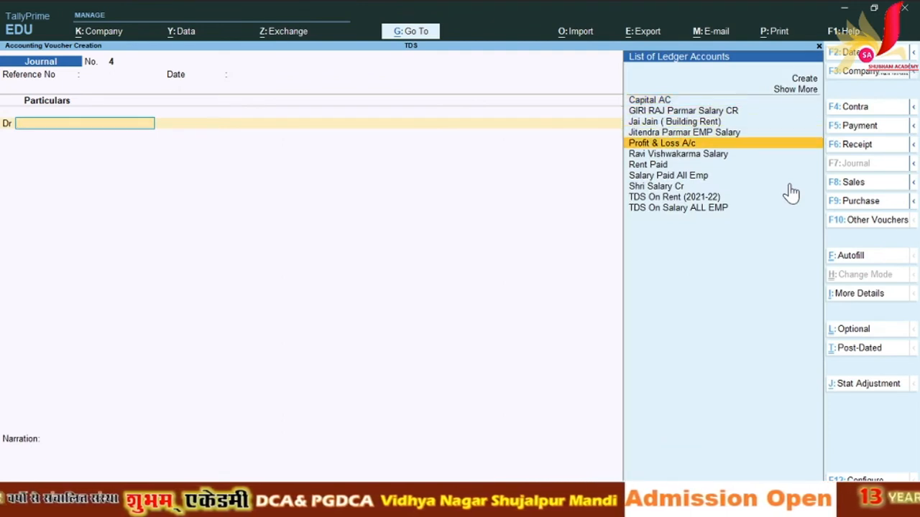
pyautogui.press('Return')
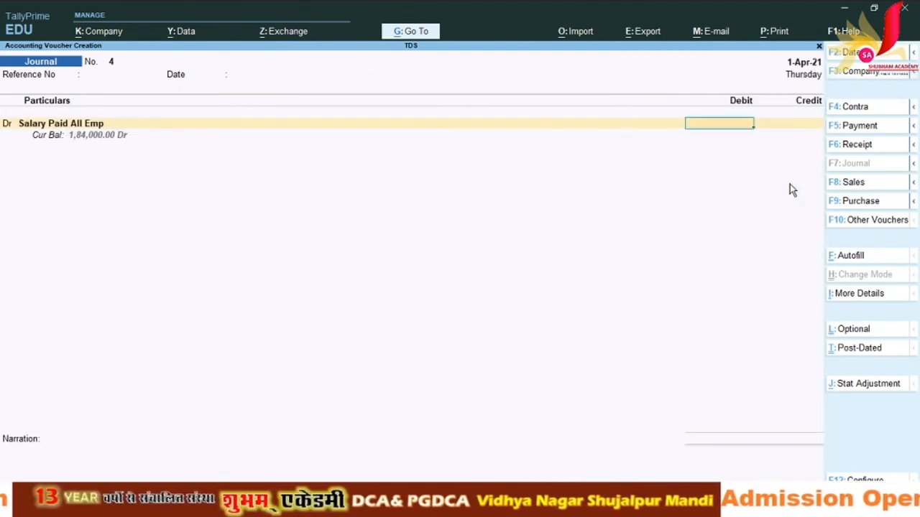
# Step: Read the fourth employee's monthly salary of 48000 in Excel cell C42
pyautogui.click(482, 507)
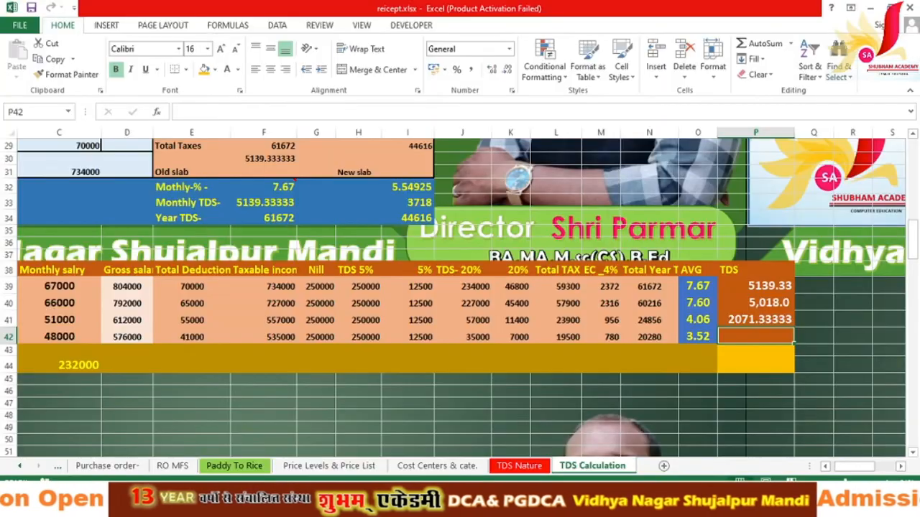
pyautogui.click(824, 468)
pyautogui.click(824, 468)
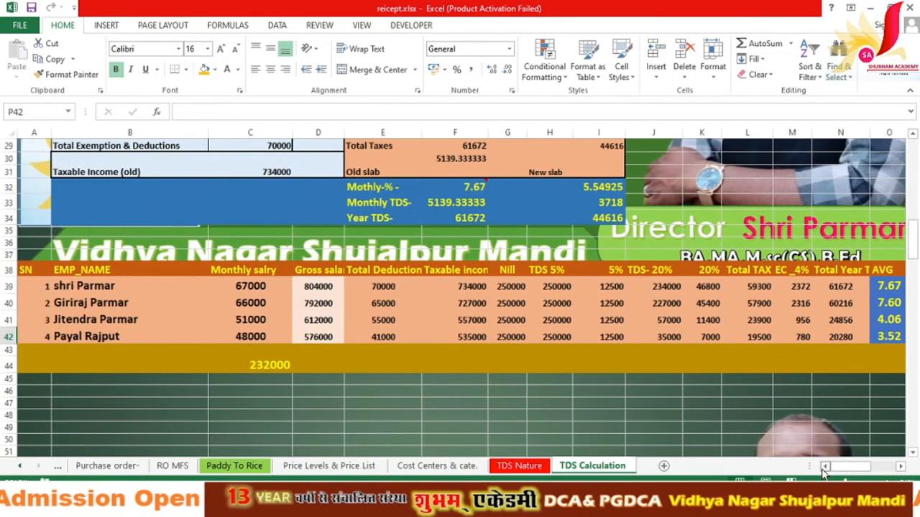
pyautogui.click(272, 337)
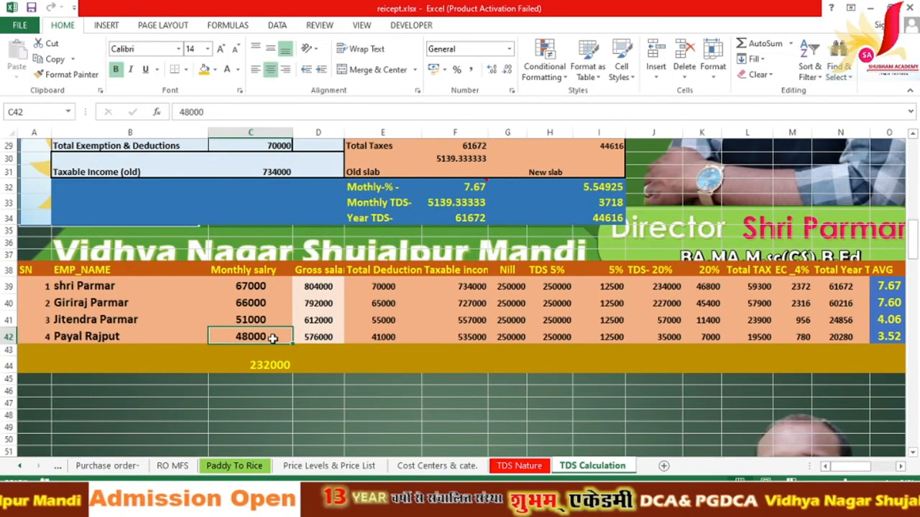
pyautogui.click(460, 508)
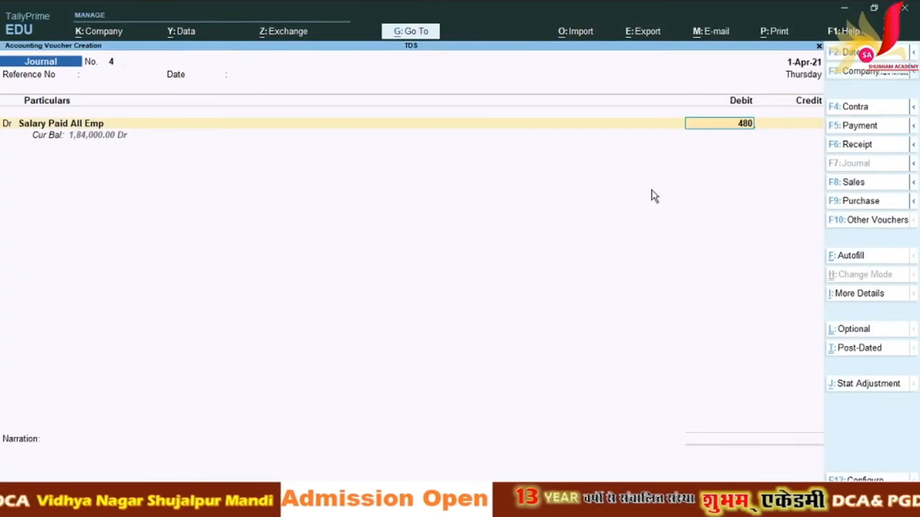
# Step: Debit 48,000 to Salary Paid All Emp, pick the nature of payment, and begin a new credit ledger
pyautogui.write('00')
pyautogui.press('Return')
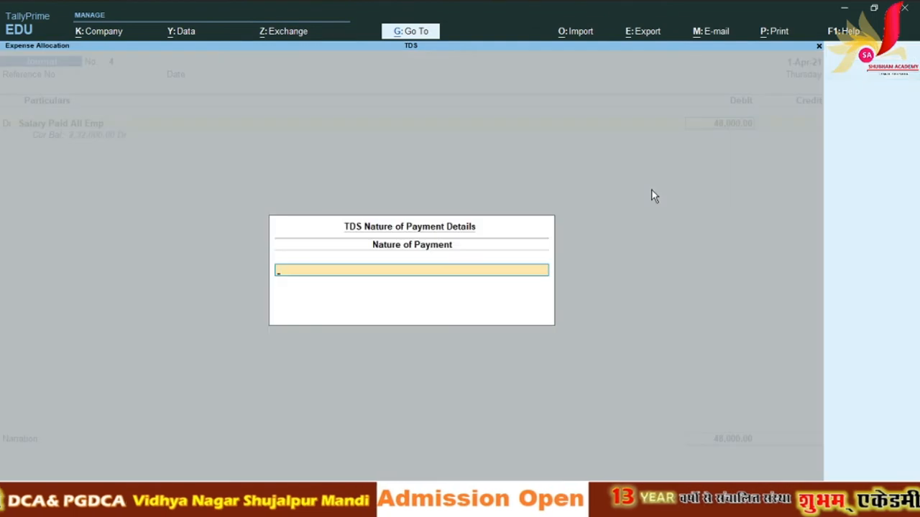
pyautogui.write('E')
pyautogui.press('Down')
pyautogui.press('Down')
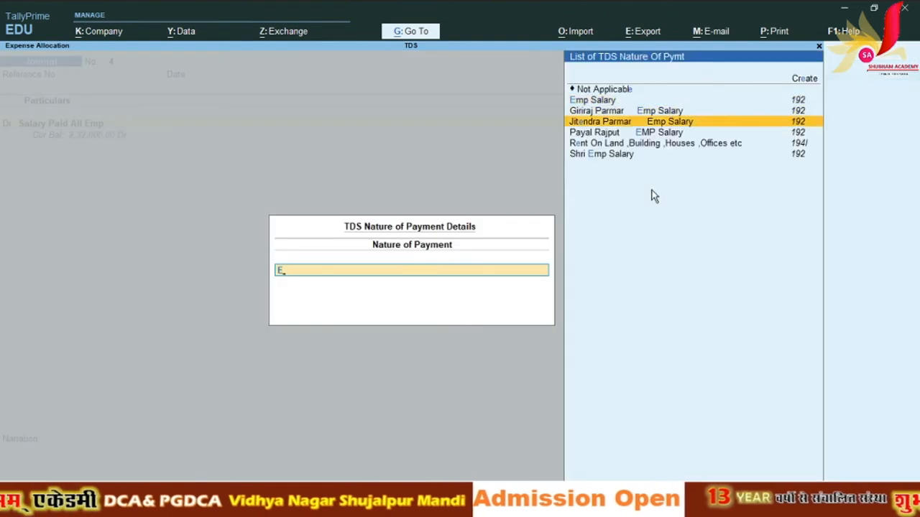
pyautogui.press('Down')
pyautogui.press('Return')
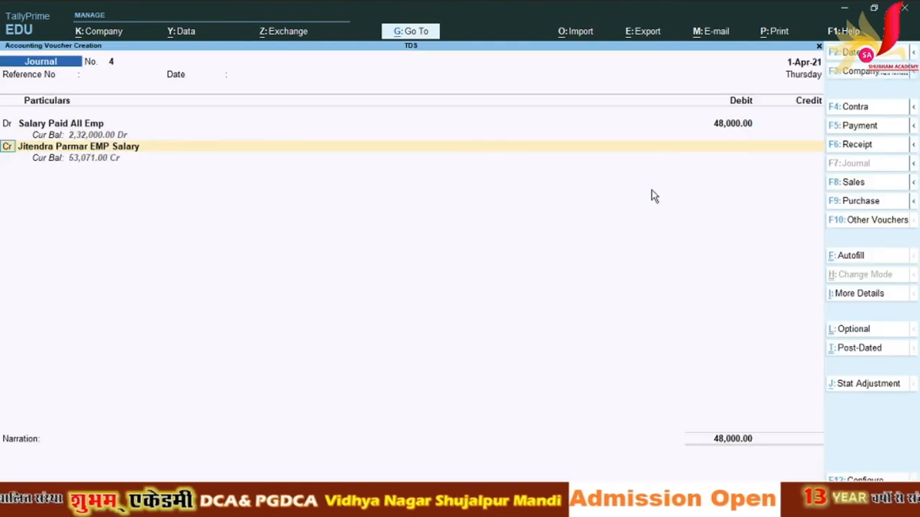
pyautogui.press('Return')
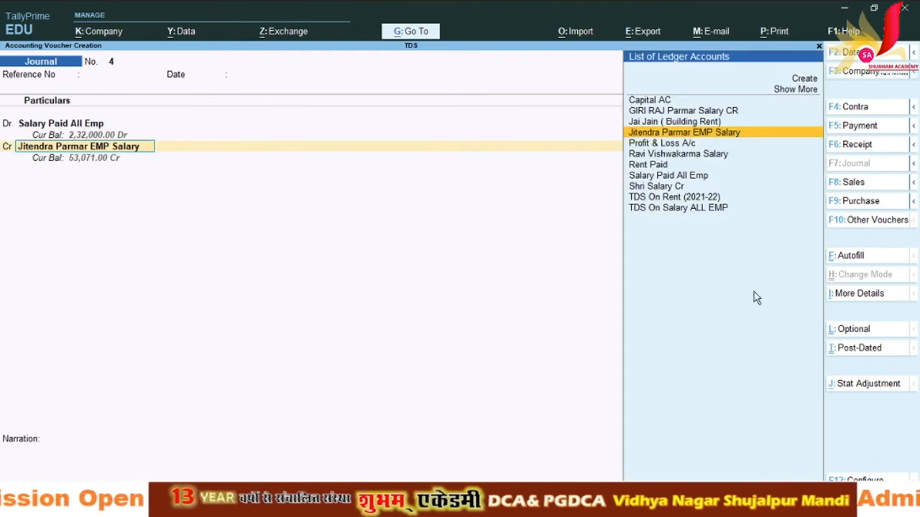
pyautogui.hotkey('alt', 'c')
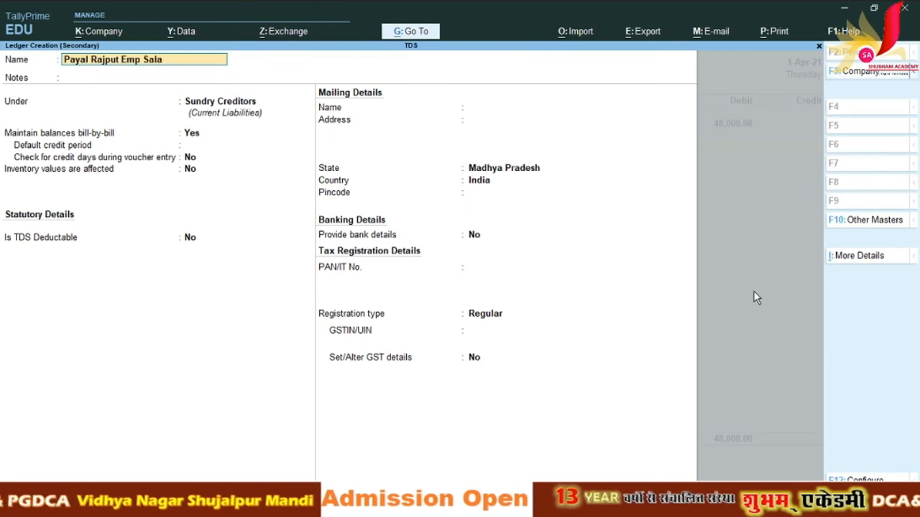
# Step: Save the fourth employee's salary ledger under Sundry Creditors: TDS deductable, Body of Individuals, same-voucher deduction
pyautogui.press('Return')
pyautogui.press('Return')
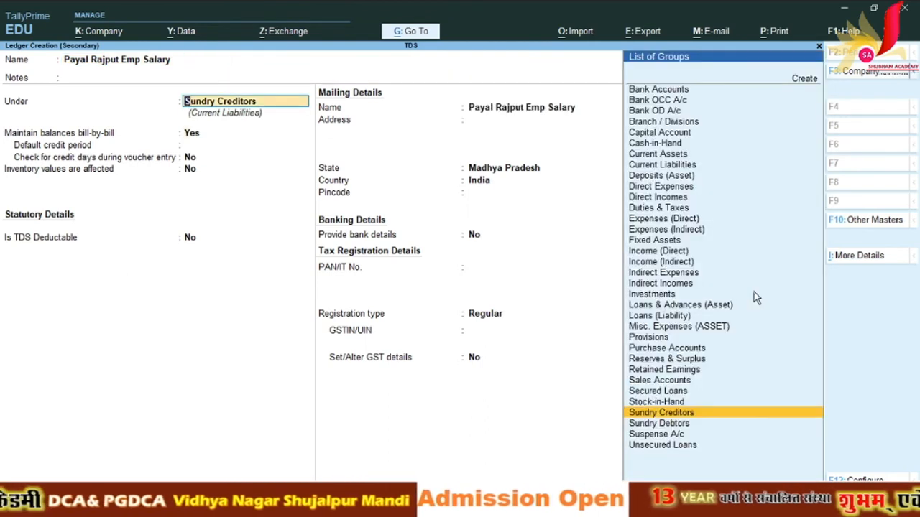
pyautogui.press('Return')
pyautogui.press('Return')
pyautogui.press('Return')
pyautogui.press('Return')
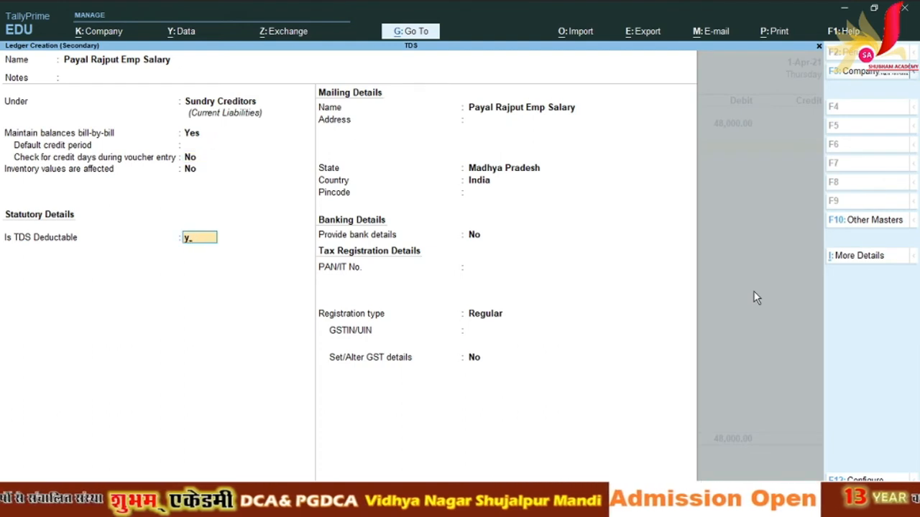
pyautogui.press('Return')
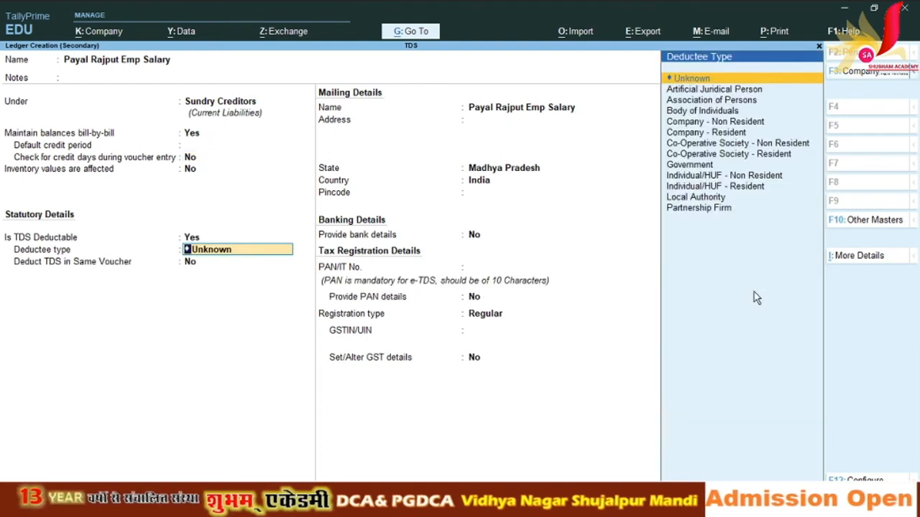
pyautogui.press('Down')
pyautogui.press('Down')
pyautogui.press('Down')
pyautogui.press('Down')
pyautogui.press('Down')
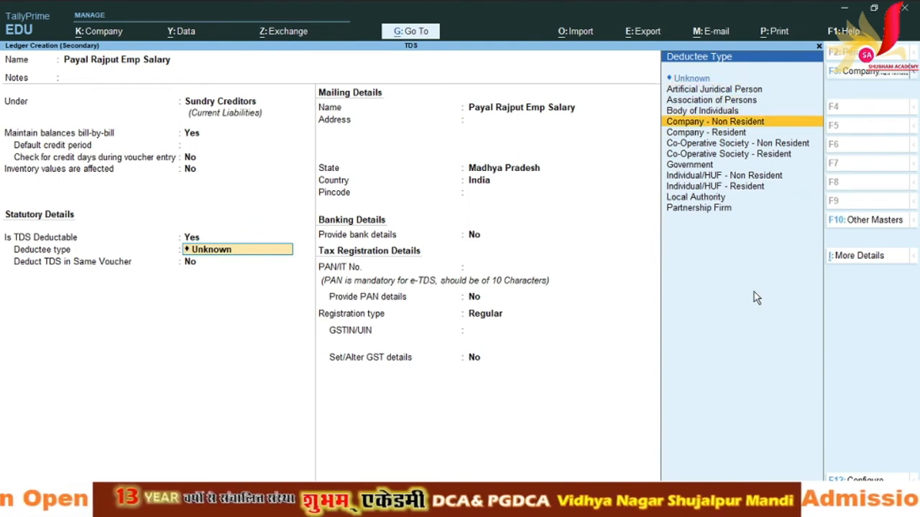
pyautogui.press('Up')
pyautogui.press('Up')
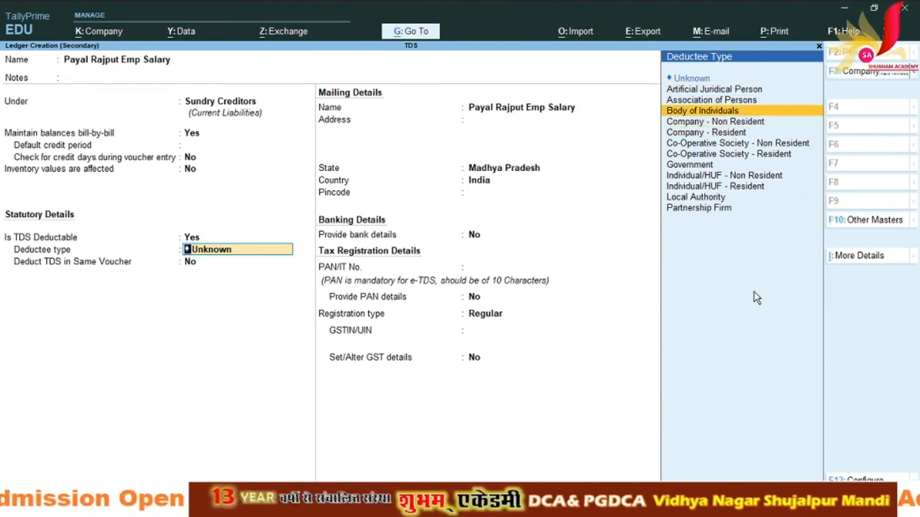
pyautogui.press('Return')
pyautogui.press('Return')
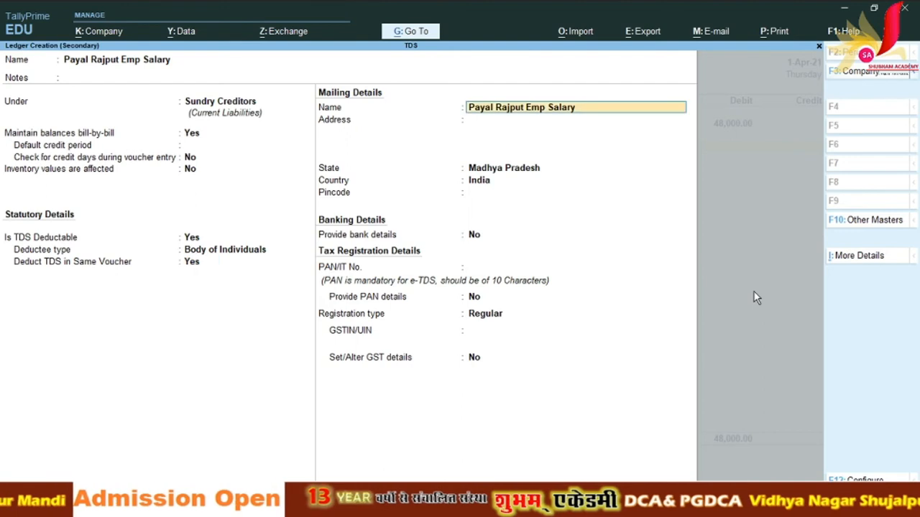
pyautogui.press('Return')
pyautogui.press('Return')
pyautogui.press('Return')
pyautogui.press('Return')
pyautogui.press('Return')
pyautogui.press('Return')
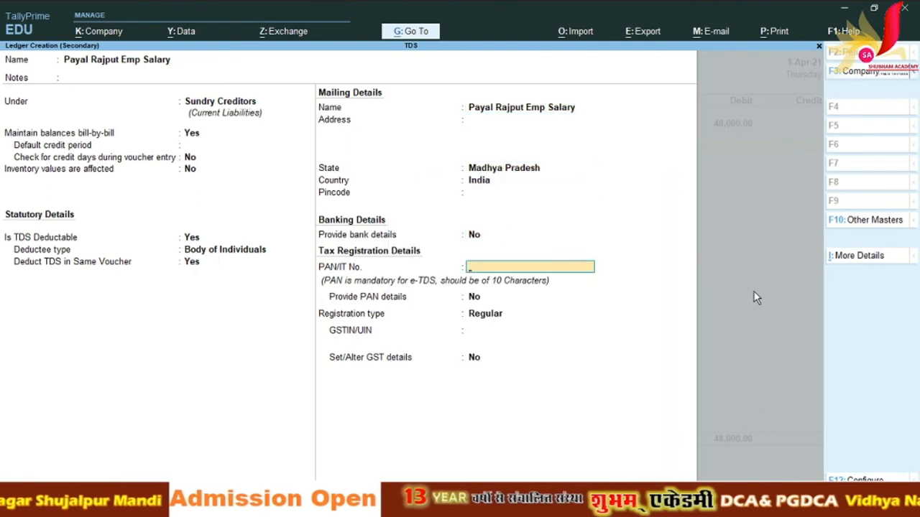
pyautogui.press('Return')
pyautogui.press('Return')
pyautogui.press('Return')
pyautogui.press('Return')
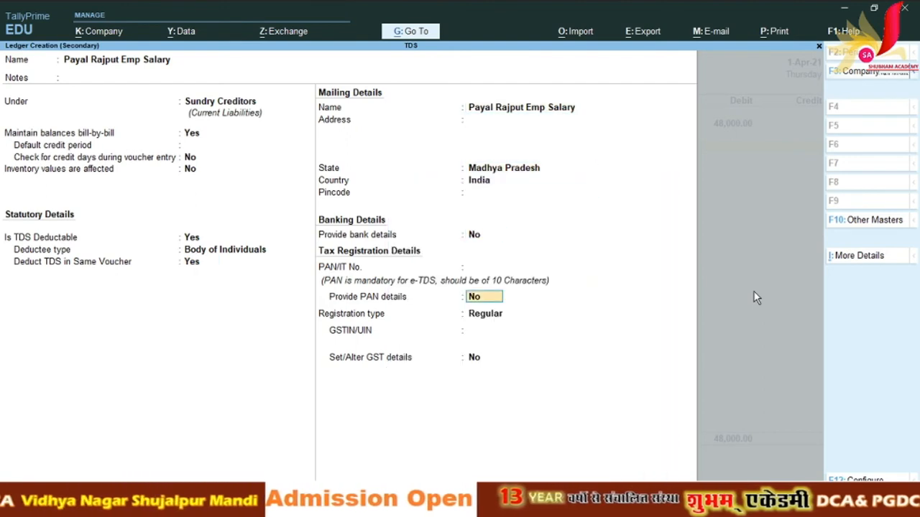
pyautogui.press('Return')
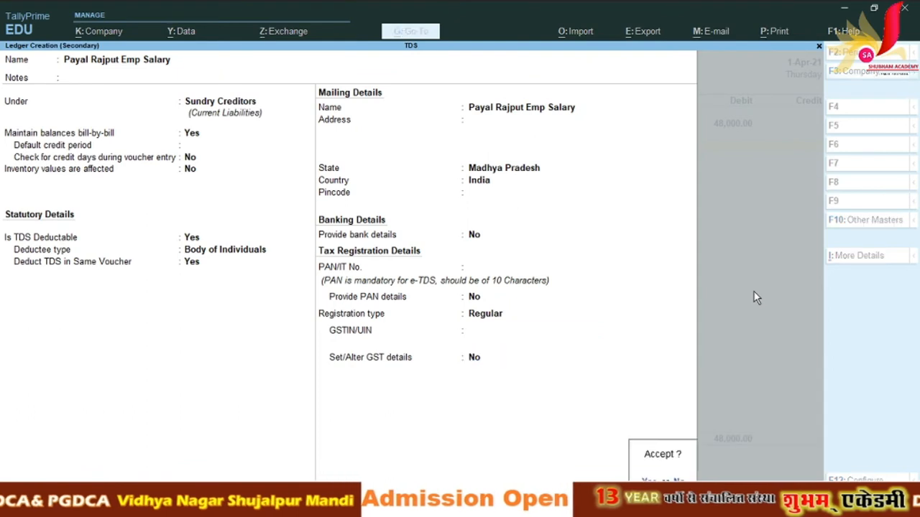
pyautogui.press('Return')
pyautogui.press('Return')
pyautogui.press('Return')
pyautogui.press('Return')
pyautogui.press('Return')
pyautogui.press('Return')
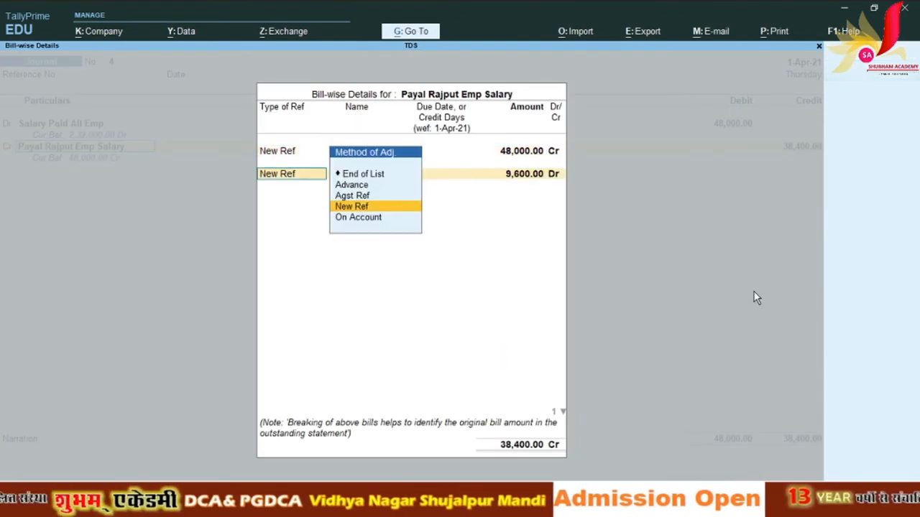
# Step: Record bill-wise New Ref 4 lines of 48,000 Cr and 9,600 Dr
pyautogui.press('Return')
pyautogui.press('Return')
pyautogui.press('Return')
pyautogui.press('Return')
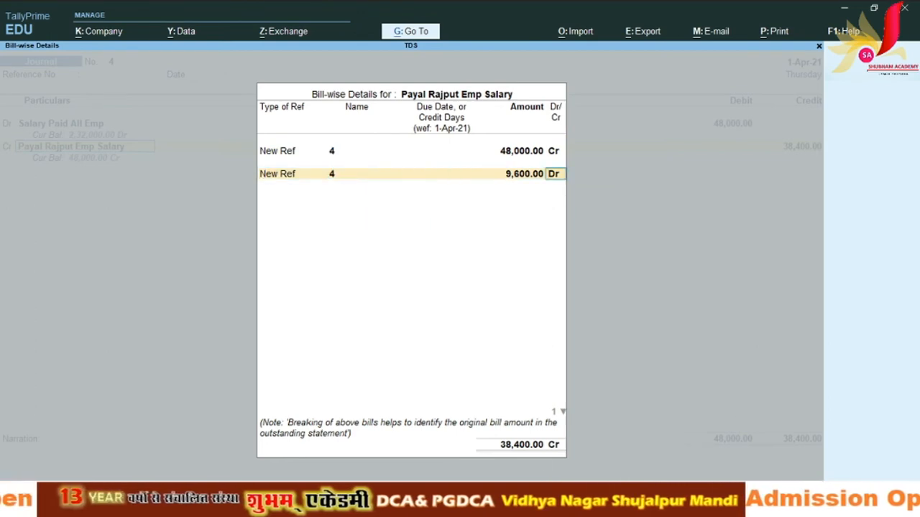
pyautogui.hotkey('alt', 'Tab')
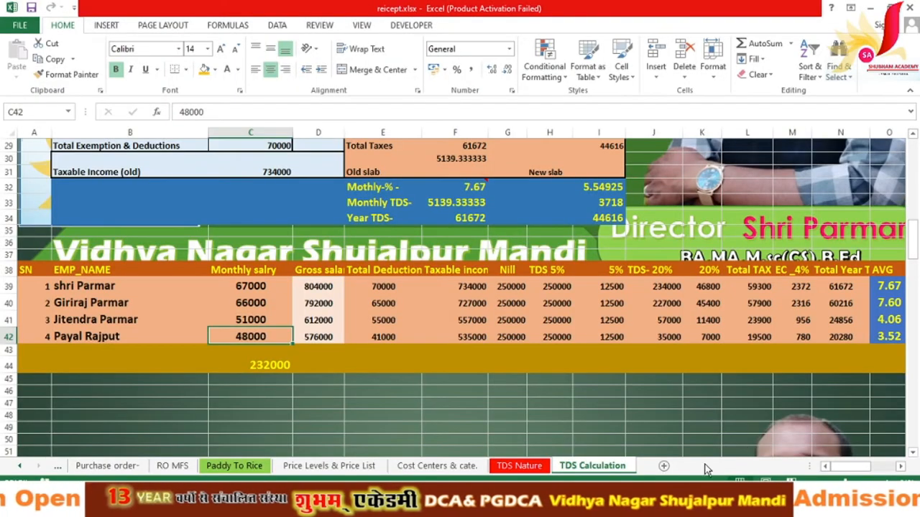
# Step: Enter =N42/12 in P42 to get the fourth employee's monthly TDS of 1690
pyautogui.click(848, 335)
pyautogui.press('Right')
pyautogui.press('Right')
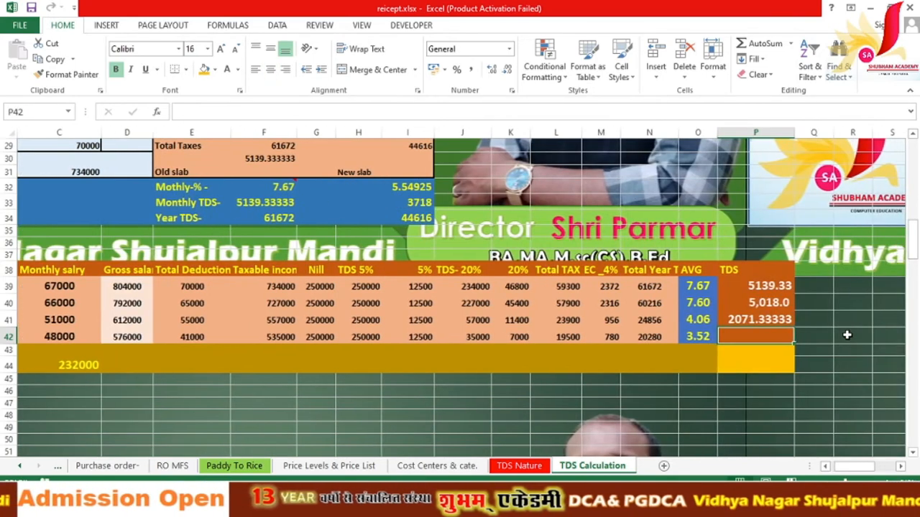
pyautogui.write('=')
pyautogui.press('Left')
pyautogui.press('Left')
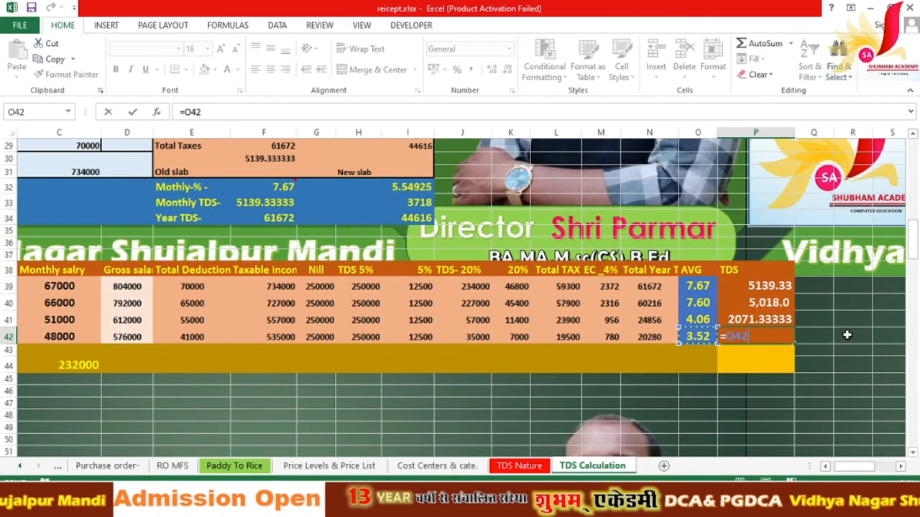
pyautogui.write('/12')
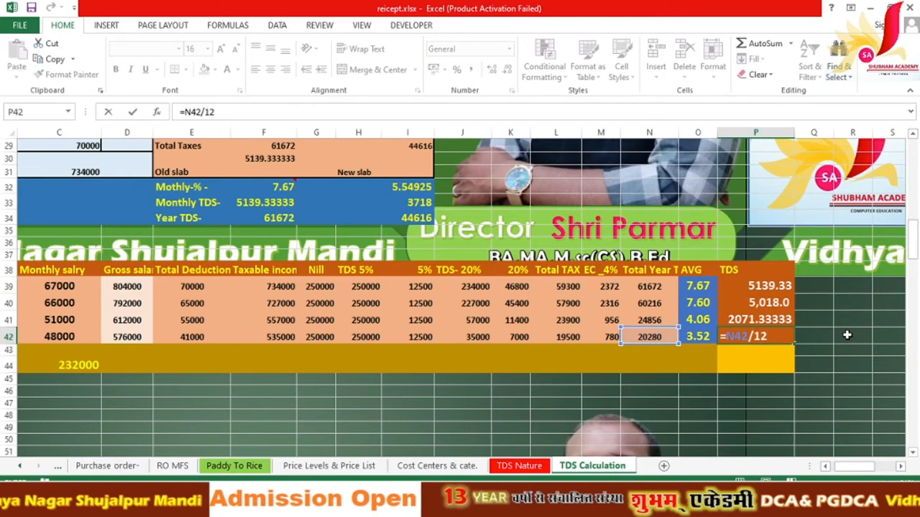
pyautogui.press('Return')
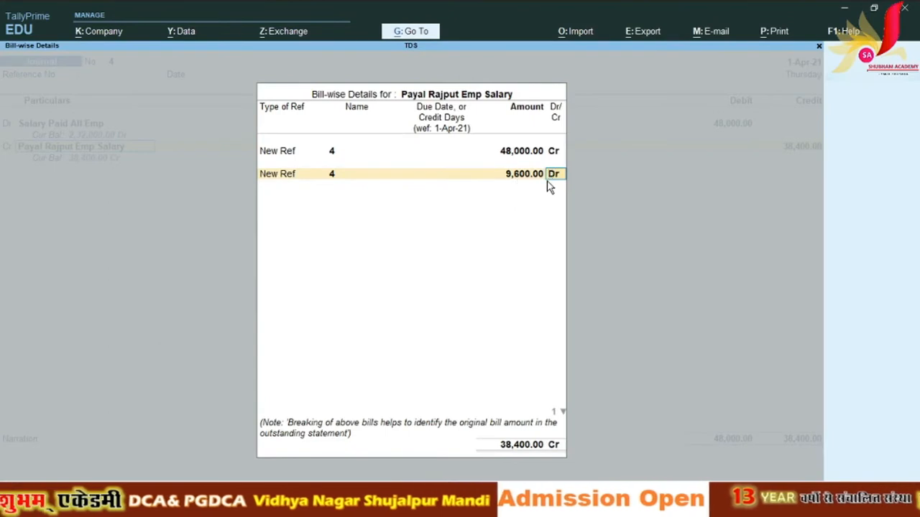
# Step: Close the bill-wise details and reopen the employee's salary ledger from the 38,400 credit line for alteration
pyautogui.press('BackSpace')
pyautogui.press('BackSpace')
pyautogui.press('BackSpace')
pyautogui.press('BackSpace')
pyautogui.press('BackSpace')
pyautogui.press('BackSpace')
pyautogui.press('BackSpace')
pyautogui.press('BackSpace')
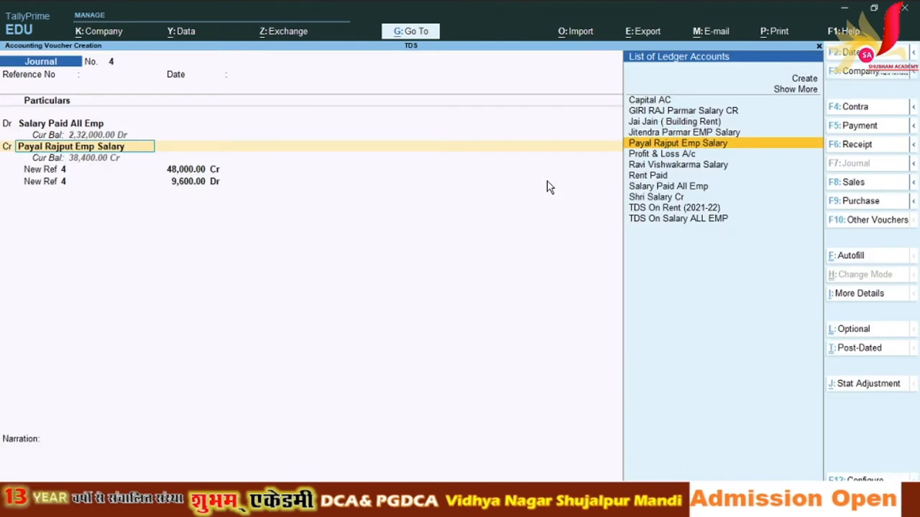
pyautogui.press('BackSpace')
pyautogui.press('Escape')
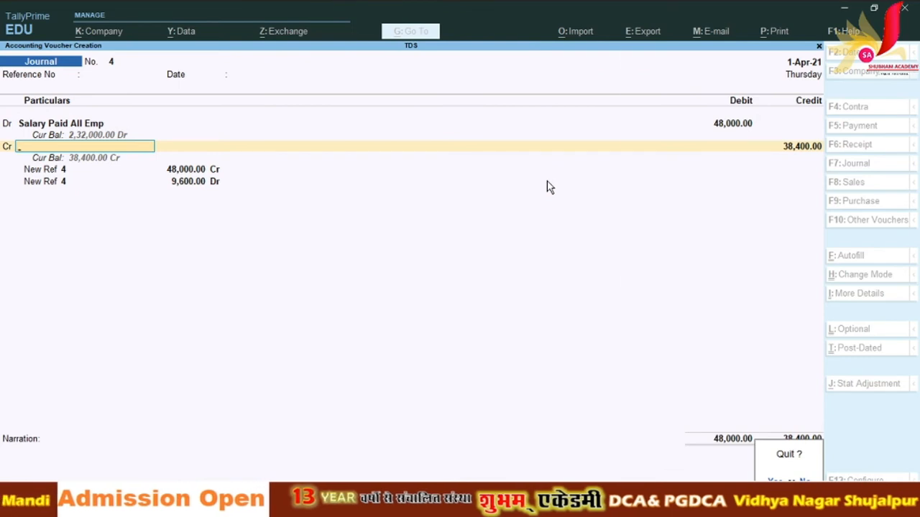
pyautogui.press('Escape')
pyautogui.press('Return')
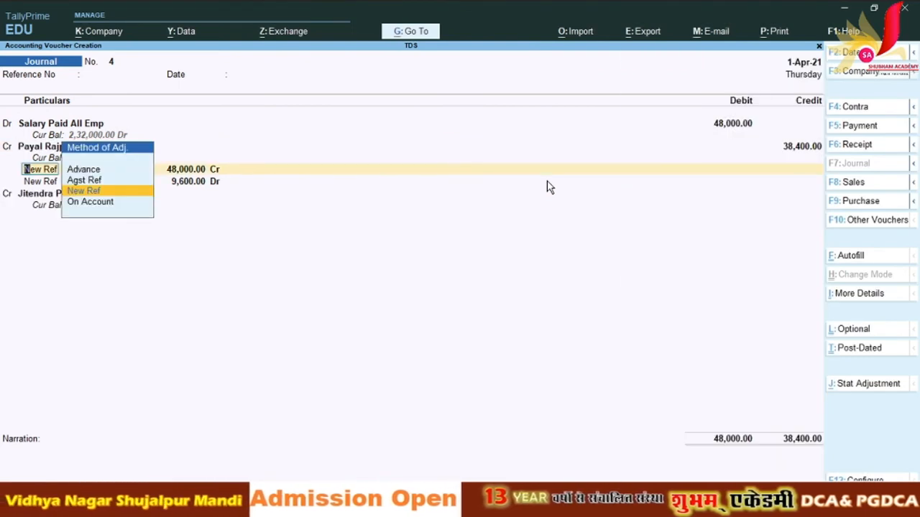
pyautogui.press('Escape')
pyautogui.hotkey('ctrl', 'Return')
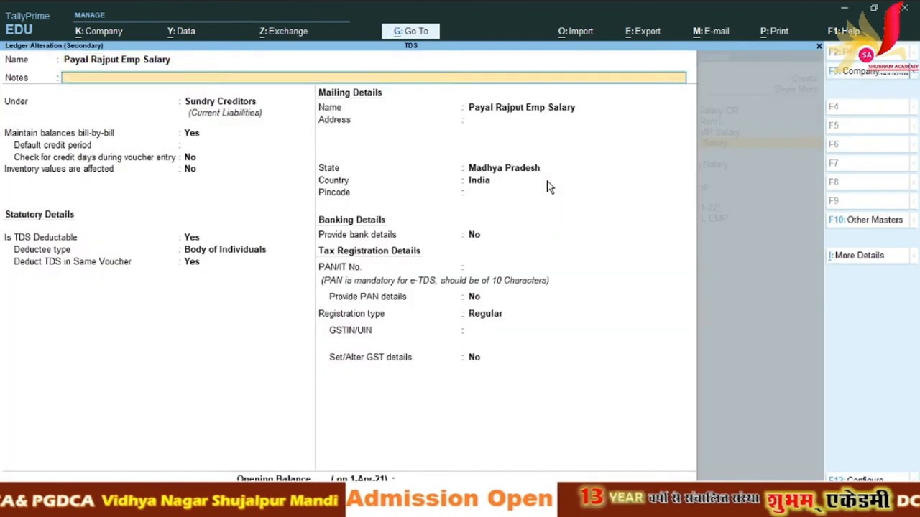
# Step: Set Provide PAN details to Yes with PAN status Available and save the employee ledger
pyautogui.press('Return')
pyautogui.press('Return')
pyautogui.press('Return')
pyautogui.press('Return')
pyautogui.press('Return')
pyautogui.press('Return')
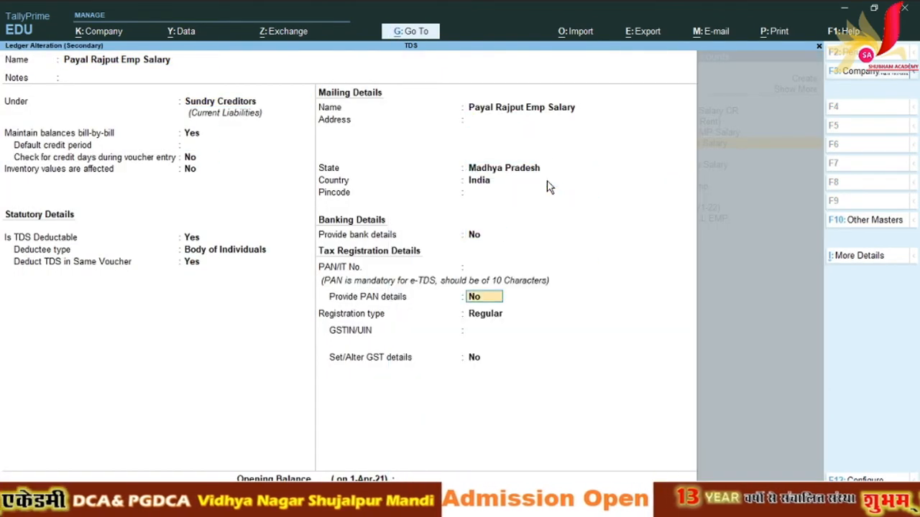
pyautogui.write('y')
pyautogui.press('Return')
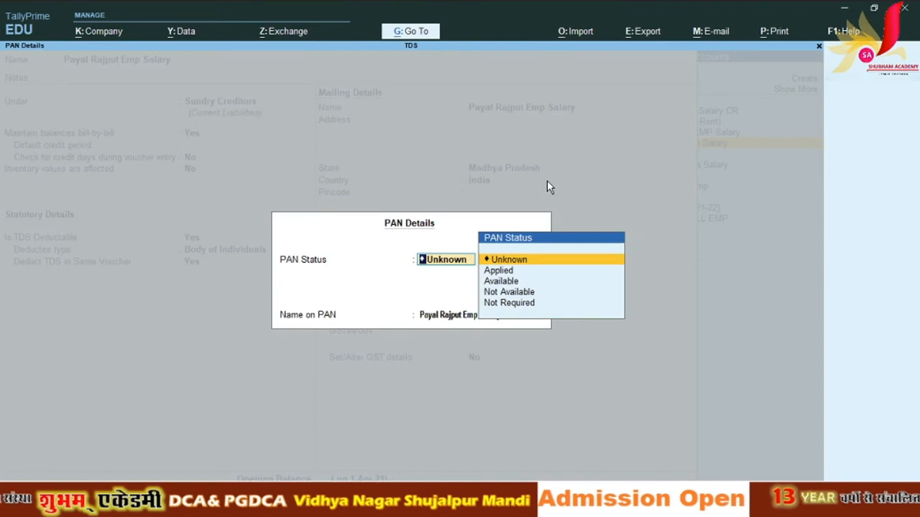
pyautogui.press('Down')
pyautogui.press('Down')
pyautogui.press('Up')
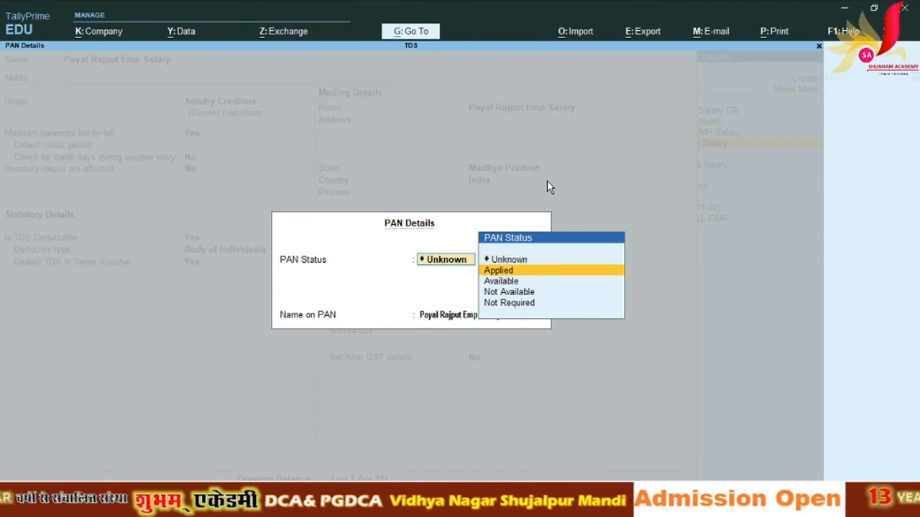
pyautogui.press('Down')
pyautogui.press('Return')
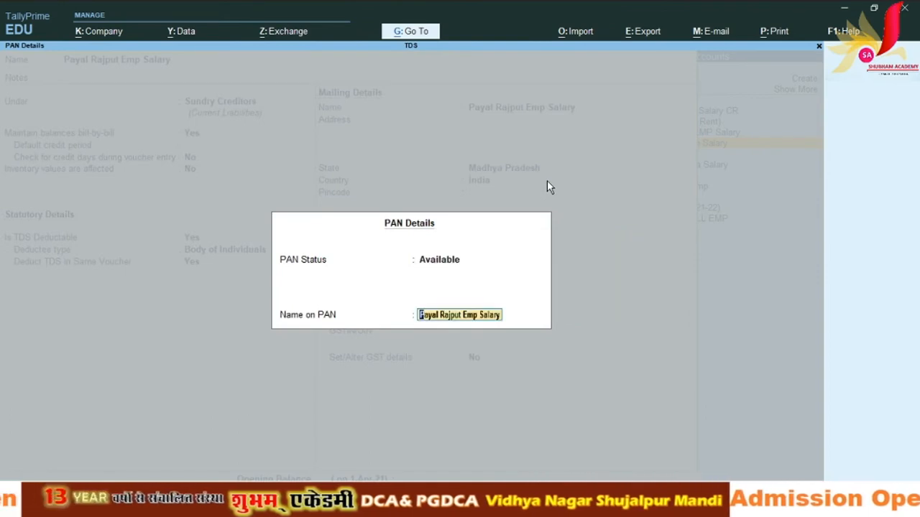
pyautogui.press('Return')
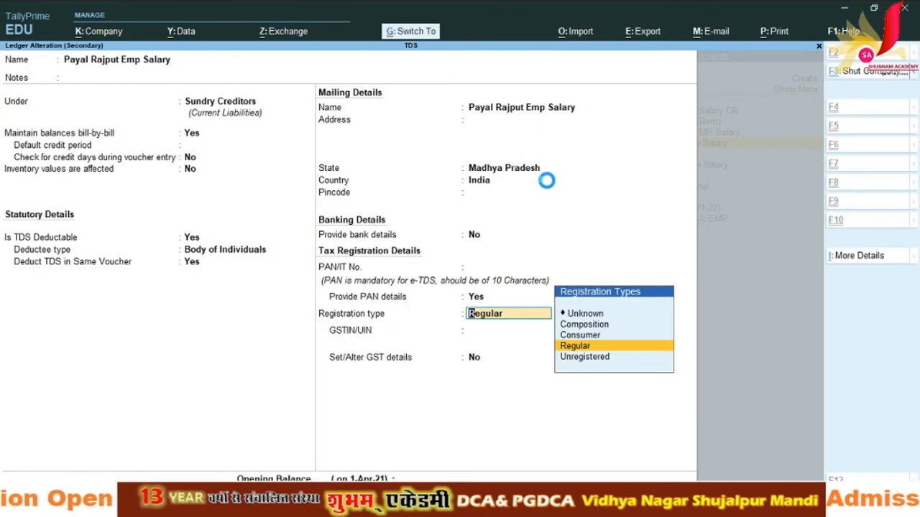
pyautogui.hotkey('ctrl', 'a')
pyautogui.press('Return')
pyautogui.press('Return')
pyautogui.press('Return')
pyautogui.press('Return')
pyautogui.press('Return')
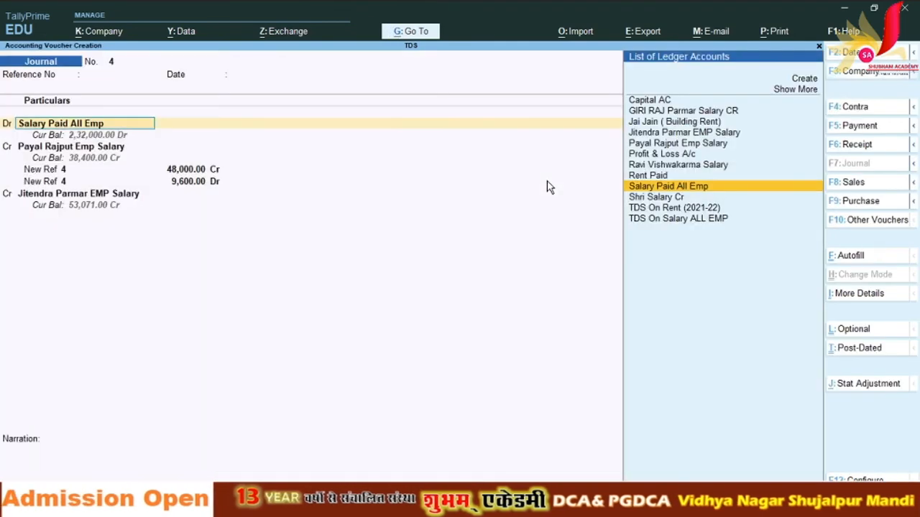
# Step: Restart Journal No. 4 with Salary Paid All Emp debited 48,000
pyautogui.press('Escape')
pyautogui.press('Return')
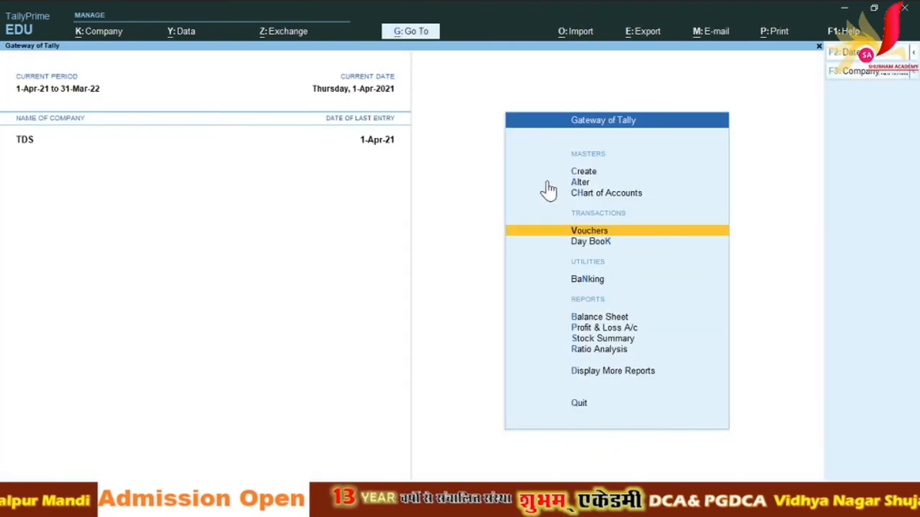
pyautogui.press('Escape')
pyautogui.press('Escape')
pyautogui.press('v')
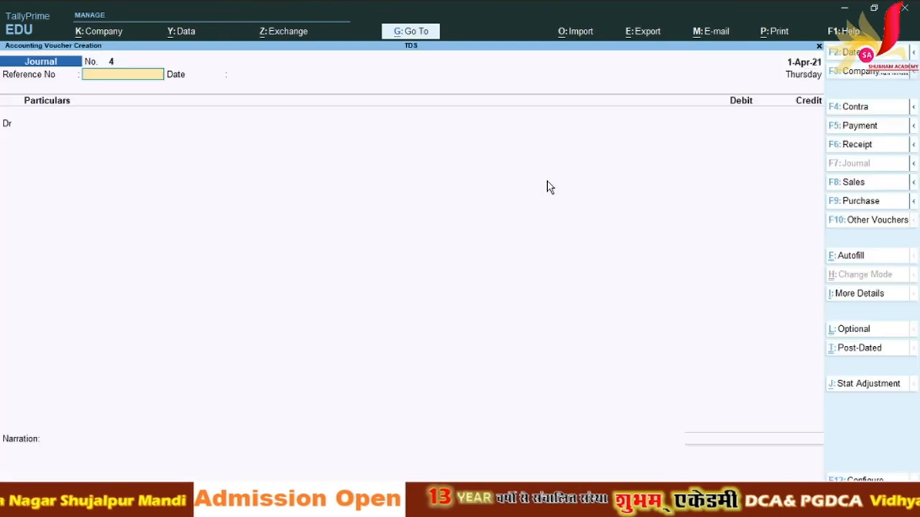
pyautogui.press('Return')
pyautogui.press('Return')
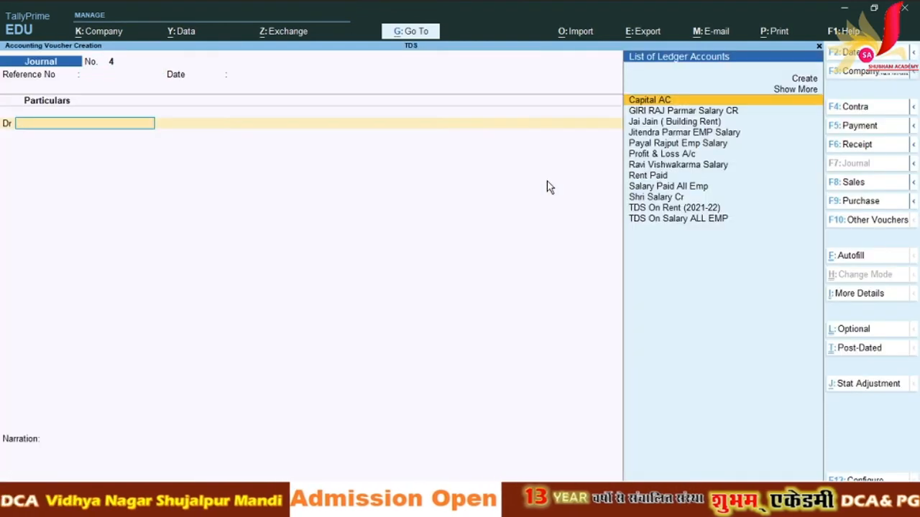
pyautogui.write('Sa')
pyautogui.press('Return')
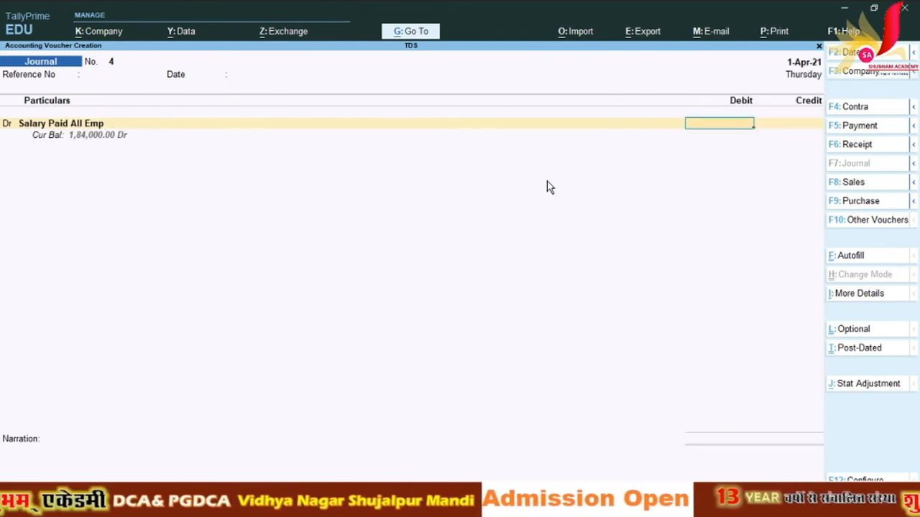
pyautogui.write('48000')
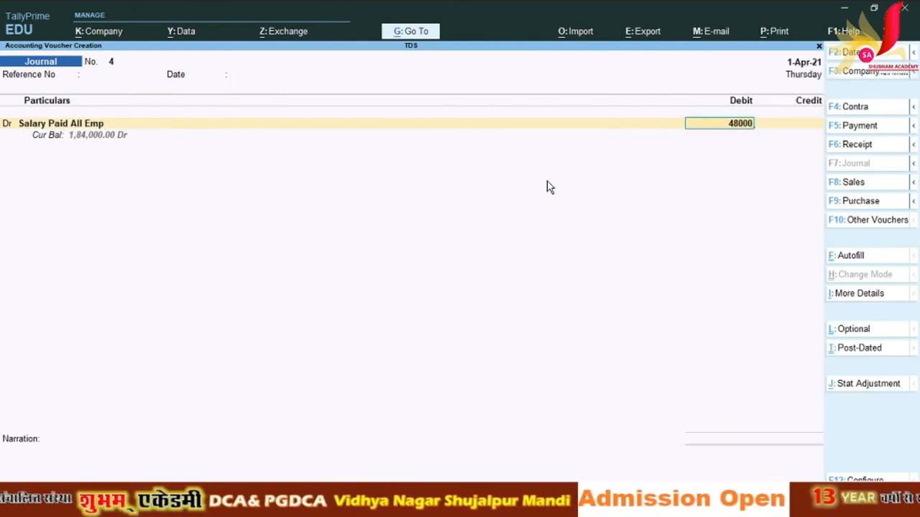
pyautogui.press('Return')
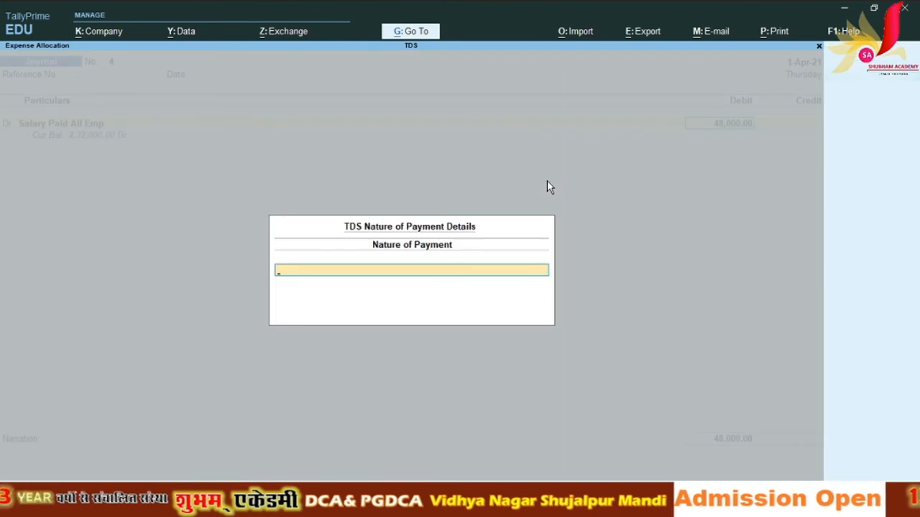
# Step: Choose the employee salary nature of payment and credit the employee's ledger with bill reference 4
pyautogui.write('E')
pyautogui.press('Down')
pyautogui.press('Down')
pyautogui.press('Down')
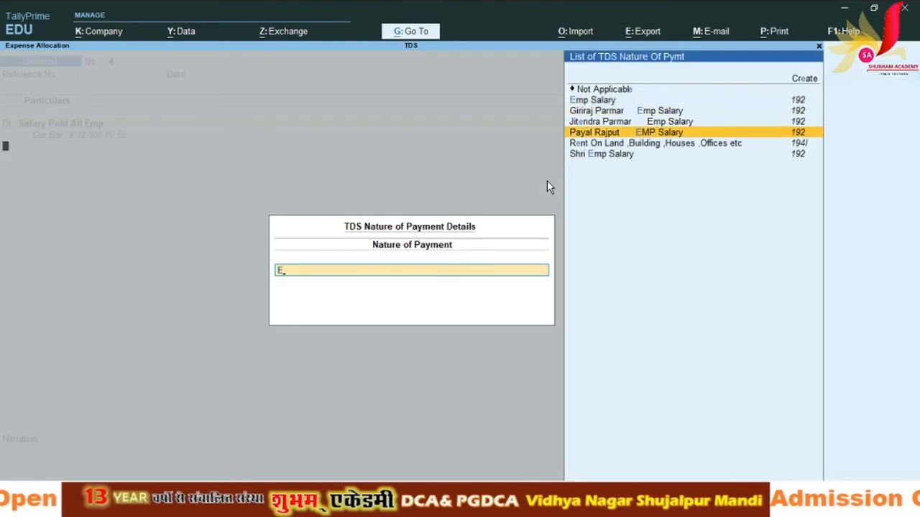
pyautogui.press('Return')
pyautogui.press('Return')
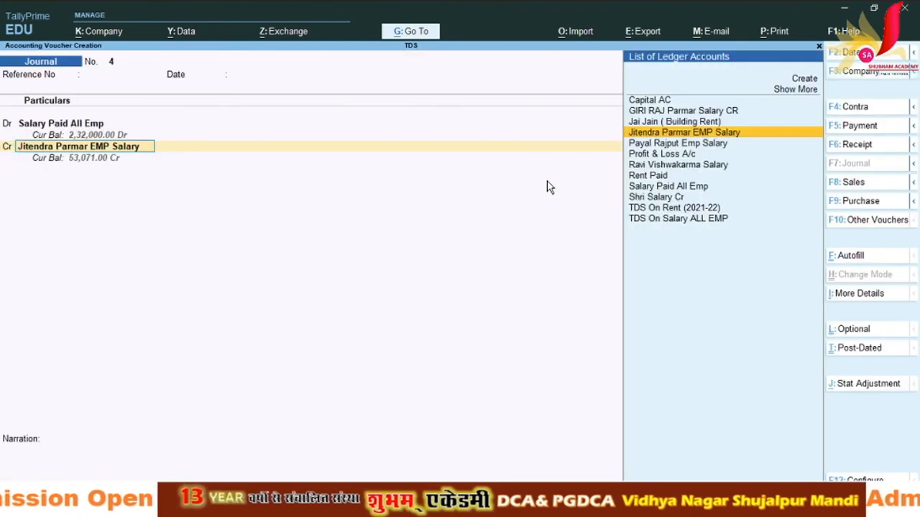
pyautogui.write('P')
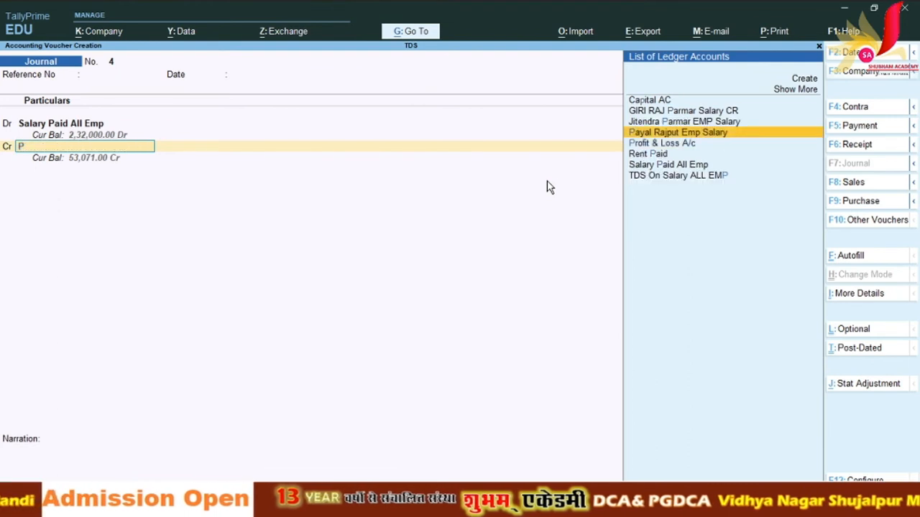
pyautogui.press('Return')
pyautogui.press('Return')
pyautogui.press('Return')
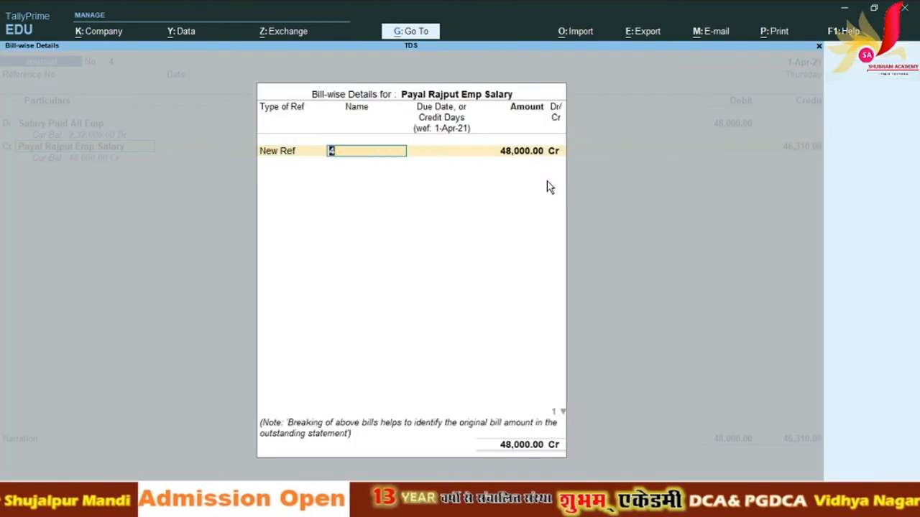
pyautogui.press('Return')
pyautogui.press('Return')
pyautogui.press('Return')
pyautogui.press('Return')
pyautogui.press('Return')
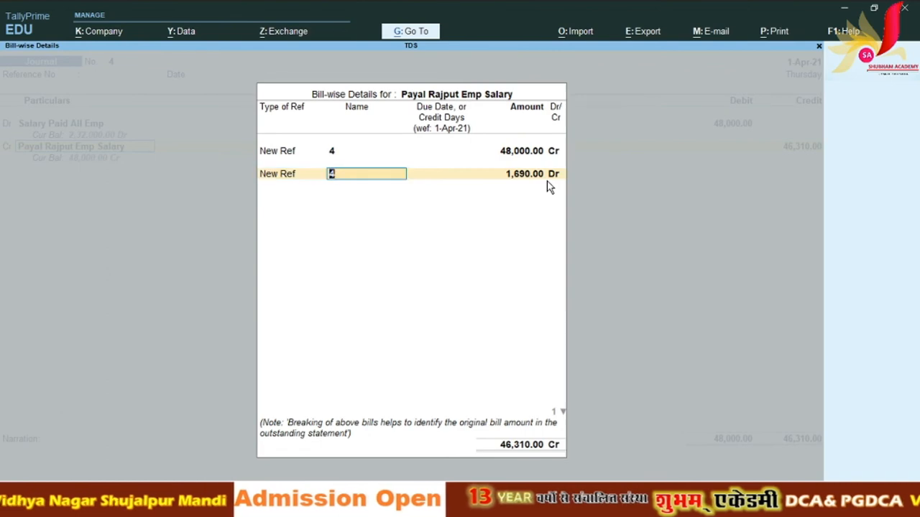
pyautogui.press('Return')
pyautogui.press('Return')
pyautogui.press('Return')
pyautogui.press('Return')
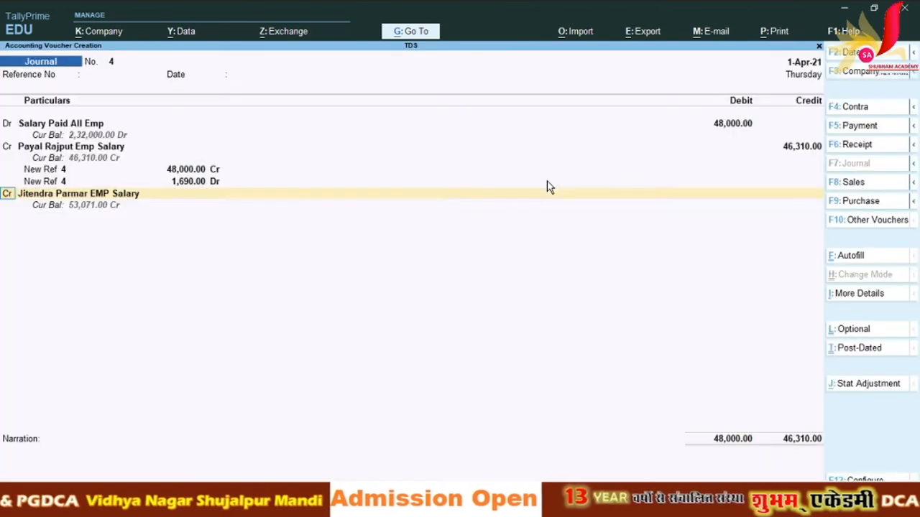
pyautogui.press('Return')
pyautogui.press('Return')
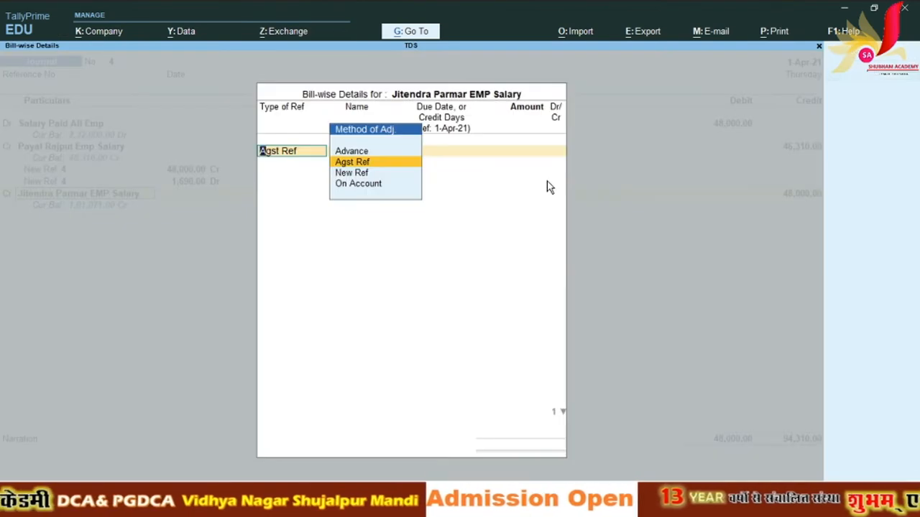
# Step: Credit TDS On Salary ALL EMP 1,690 and accept the balanced 48,000 voucher
pyautogui.press('Escape')
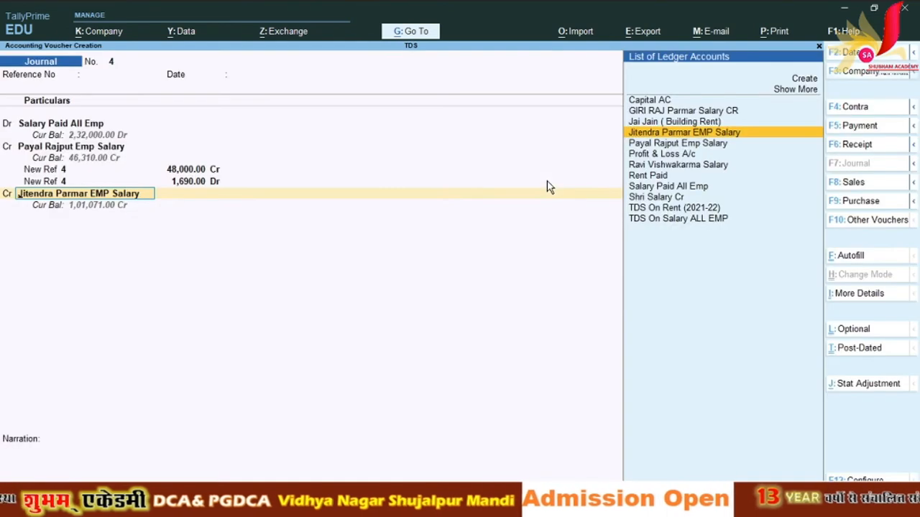
pyautogui.press('Down')
pyautogui.press('Down')
pyautogui.press('Down')
pyautogui.press('Down')
pyautogui.press('Down')
pyautogui.press('Down')
pyautogui.press('Down')
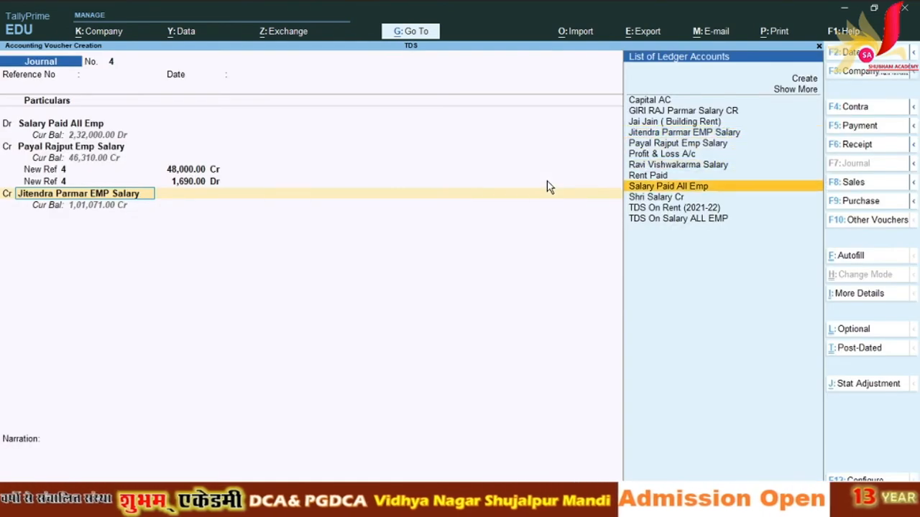
pyautogui.press('Down')
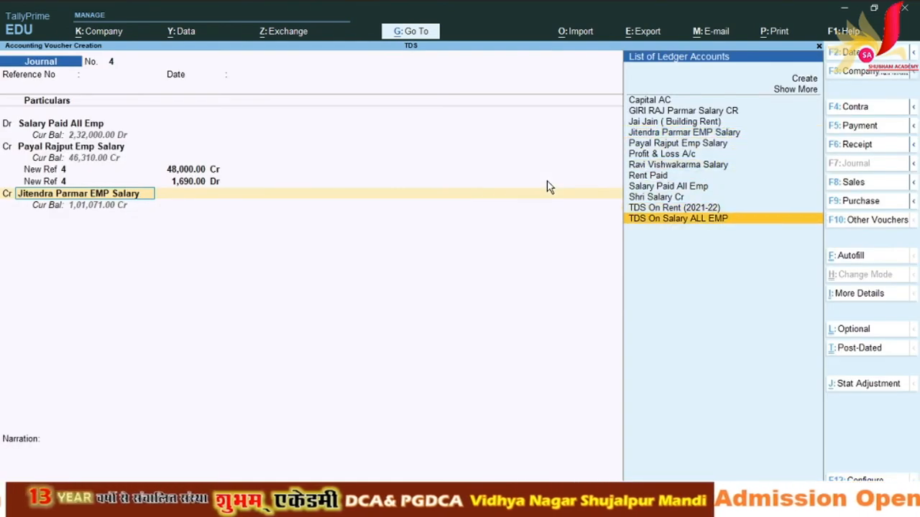
pyautogui.press('Return')
pyautogui.press('Return')
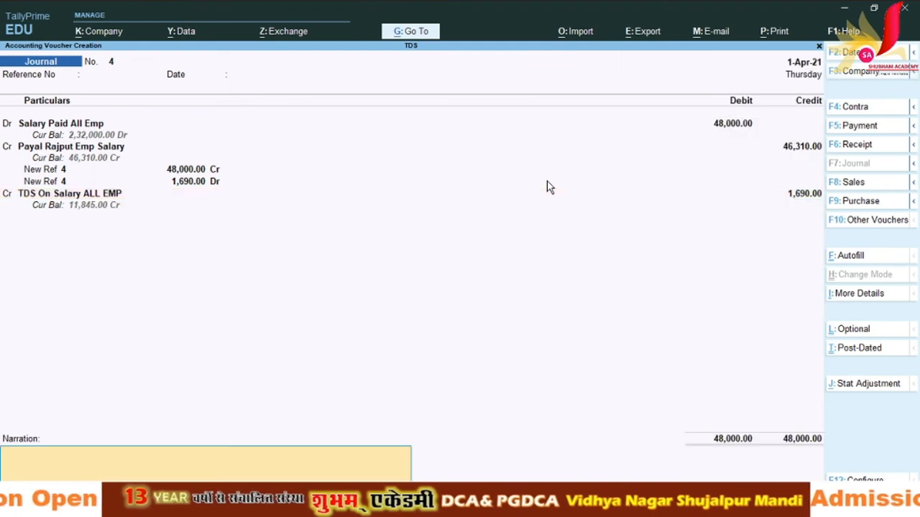
pyautogui.press('Return')
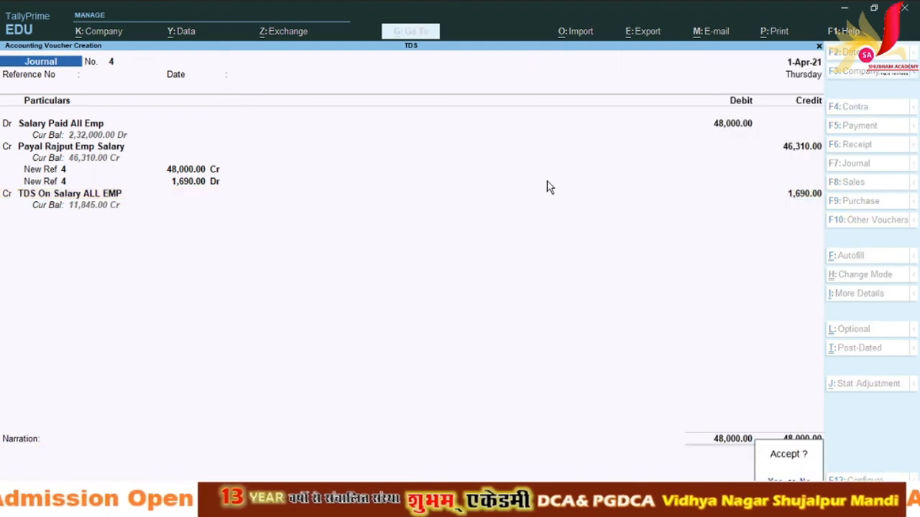
pyautogui.press('Return')
# Step: Open the Balance Sheet and move to Current Liabilities of 2,34,071.00
pyautogui.press('Escape')
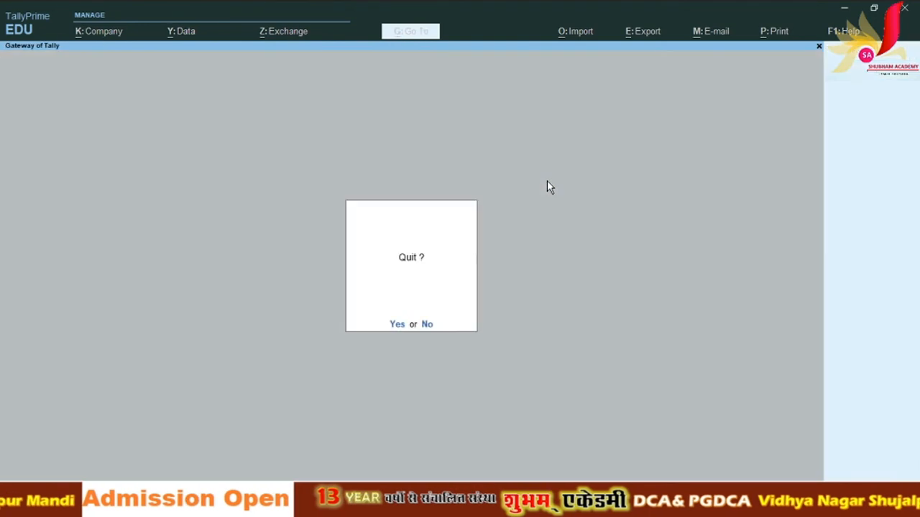
pyautogui.press('Return')
pyautogui.press('b')
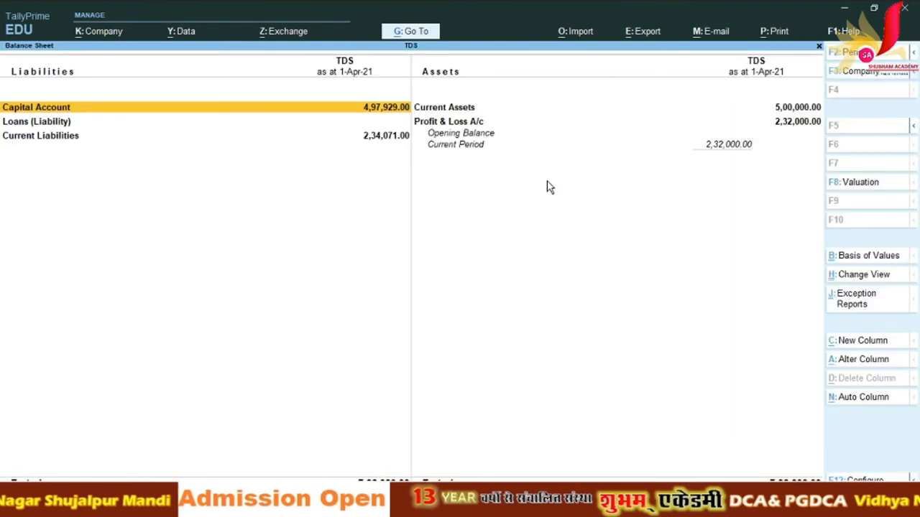
pyautogui.press('Down')
pyautogui.press('Down')
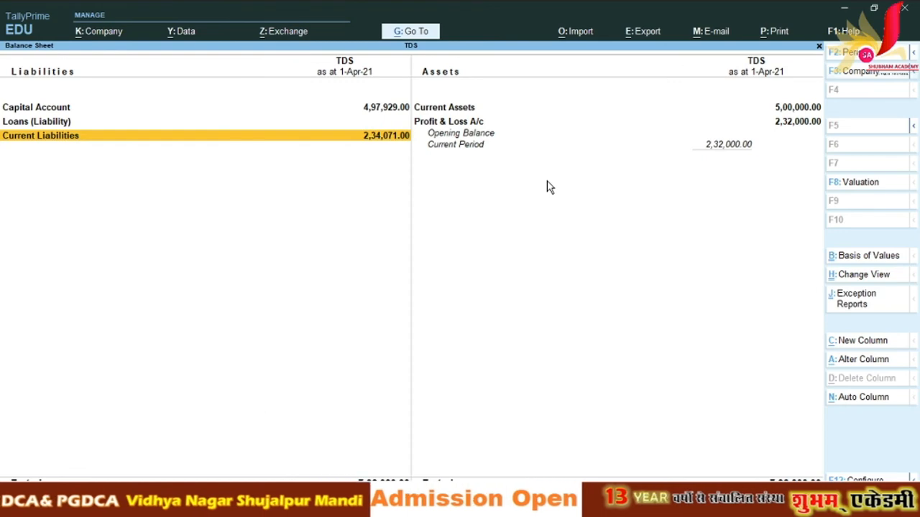
# Step: In reicept.xlsx, check the 232000 monthly salary total in C44 on the TDS Calculation sheet
pyautogui.click(530, 505)
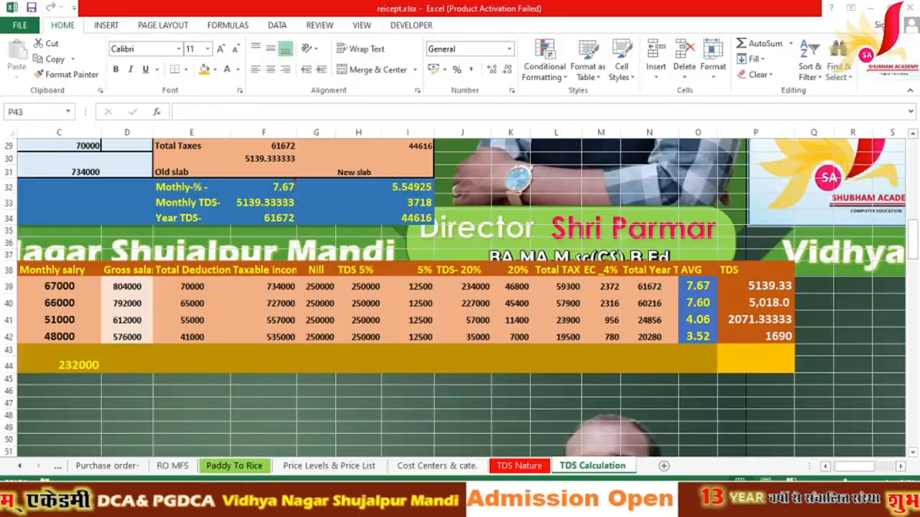
pyautogui.click(75, 366)
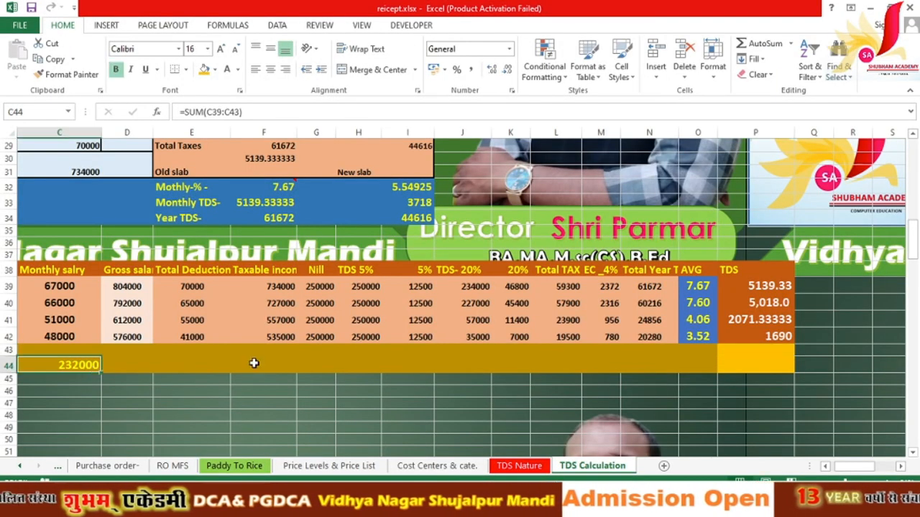
pyautogui.click(824, 469)
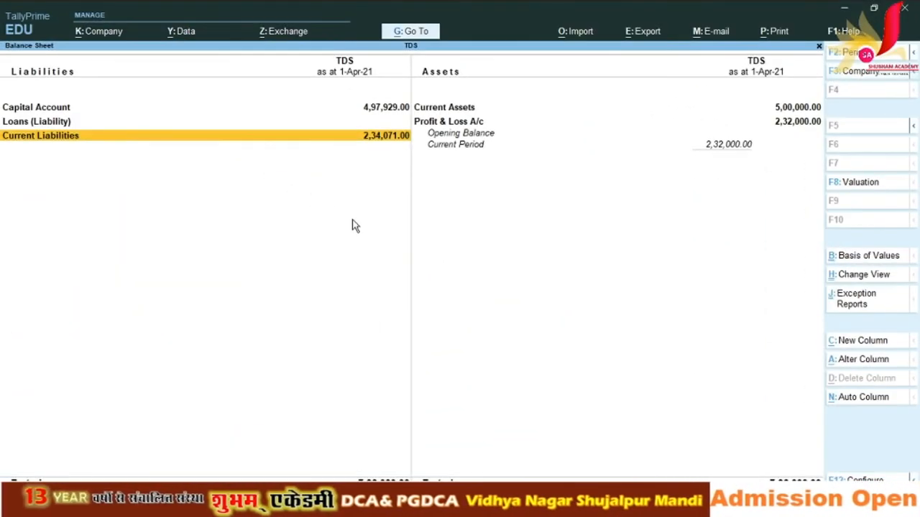
# Step: Drill from Current Liabilities into Sundry Creditors (2,22,226.00) to list each salary ledger's closing balance
pyautogui.press('Return')
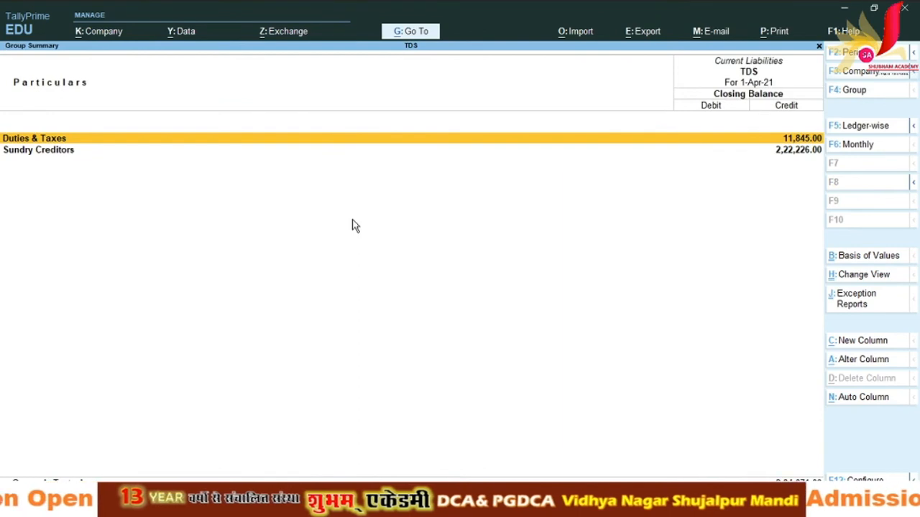
pyautogui.press('Down')
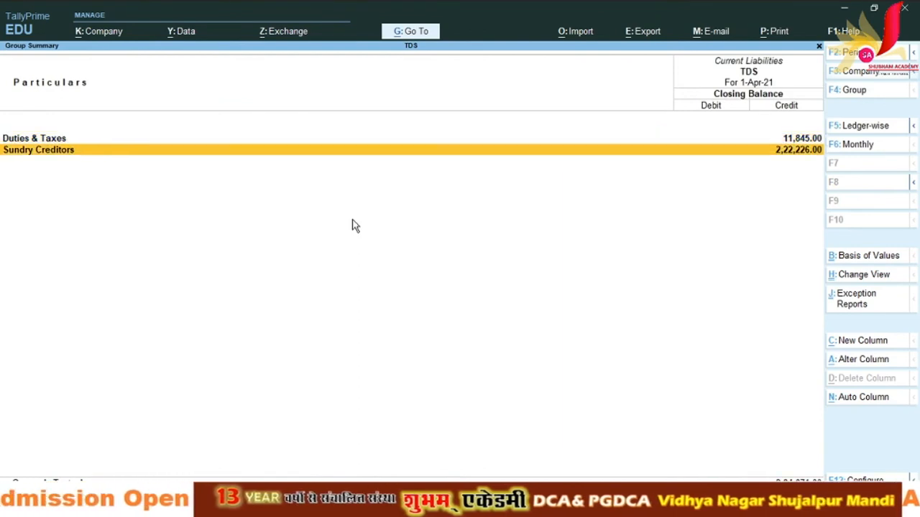
pyautogui.press('Return')
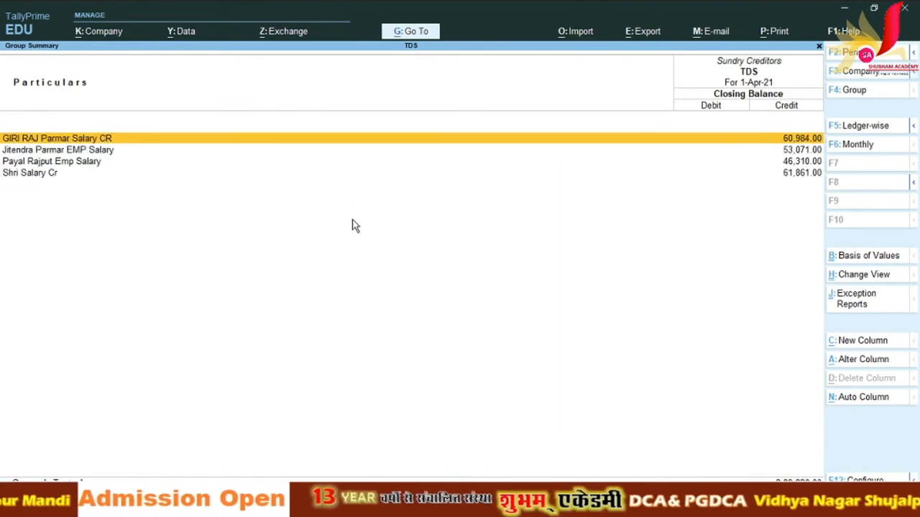
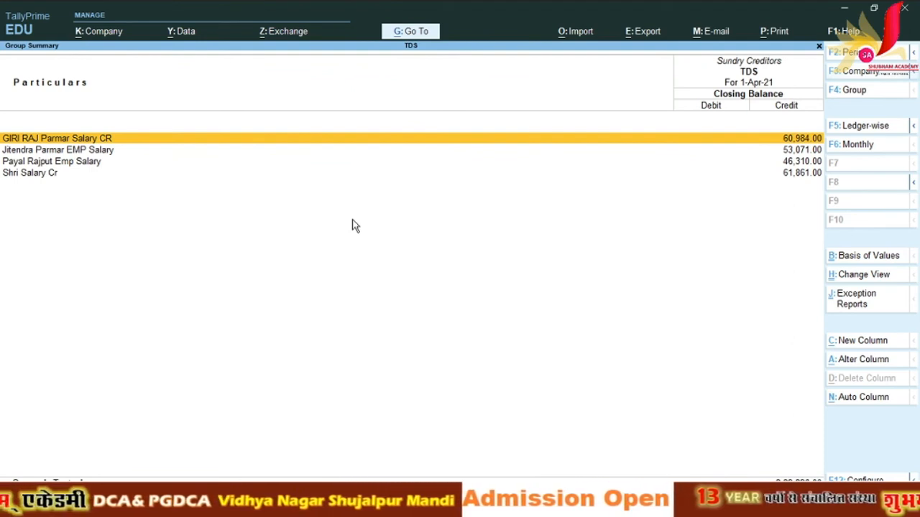
# Step: Drill from Current Liabilities through Duties & Taxes into TDS On Salary ALL EMP's April vouchers
pyautogui.press('Escape')
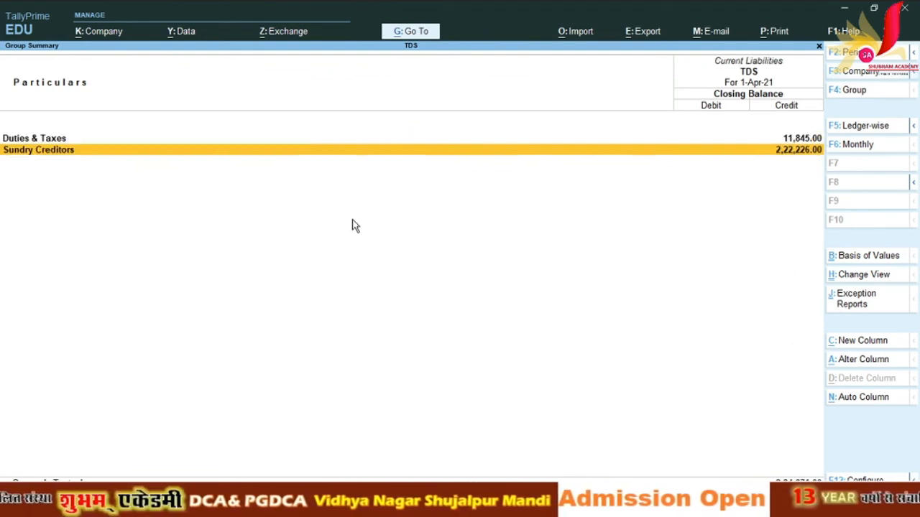
pyautogui.press('Up')
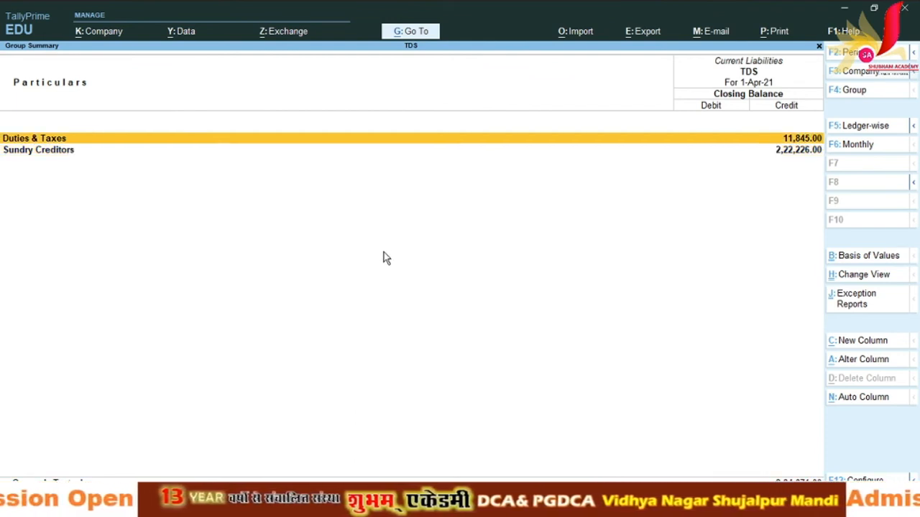
pyautogui.press('Return')
pyautogui.press('Return')
pyautogui.press('Return')
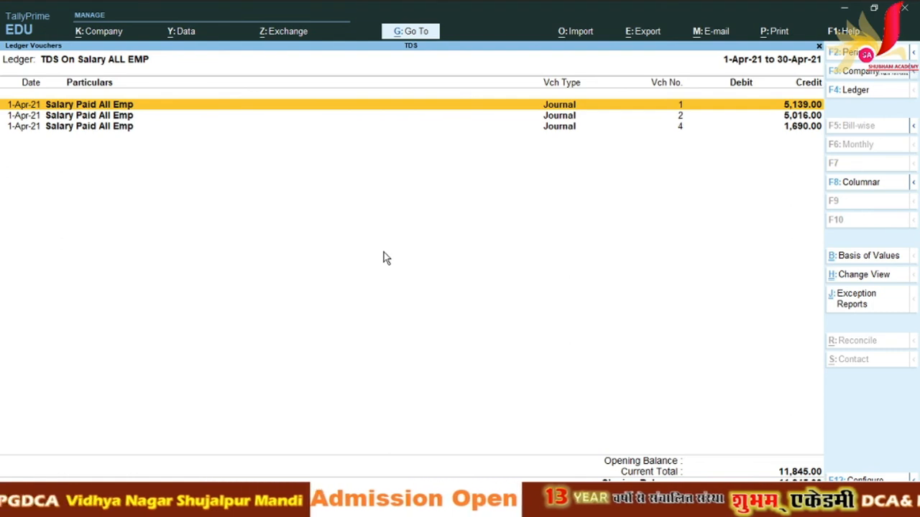
# Step: Review journal vouchers 1, 2 and 4 in the TDS ledger, closing each without changes
pyautogui.press('Down')
pyautogui.press('Up')
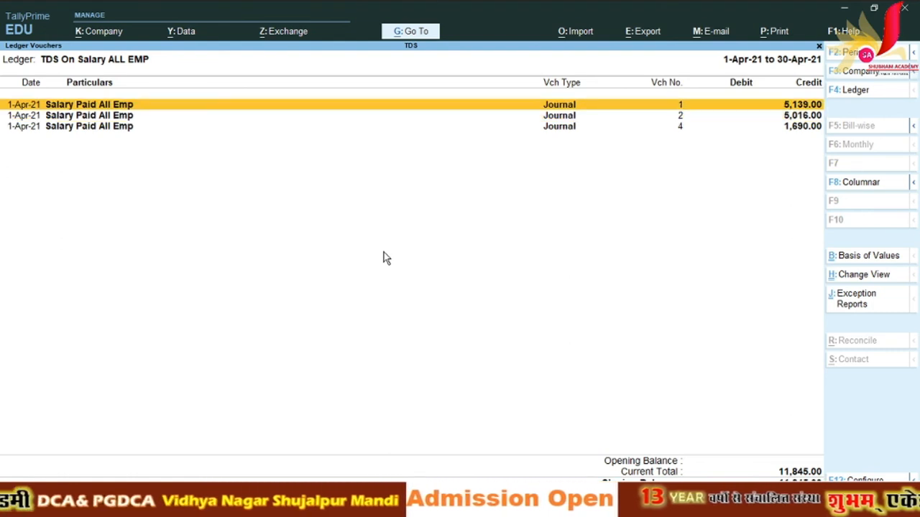
pyautogui.press('Return')
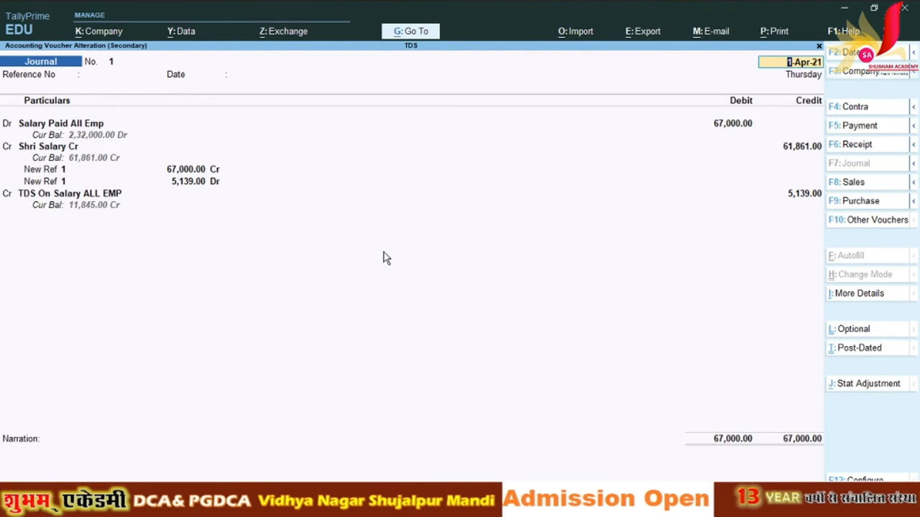
pyautogui.press('Escape')
pyautogui.press('y')
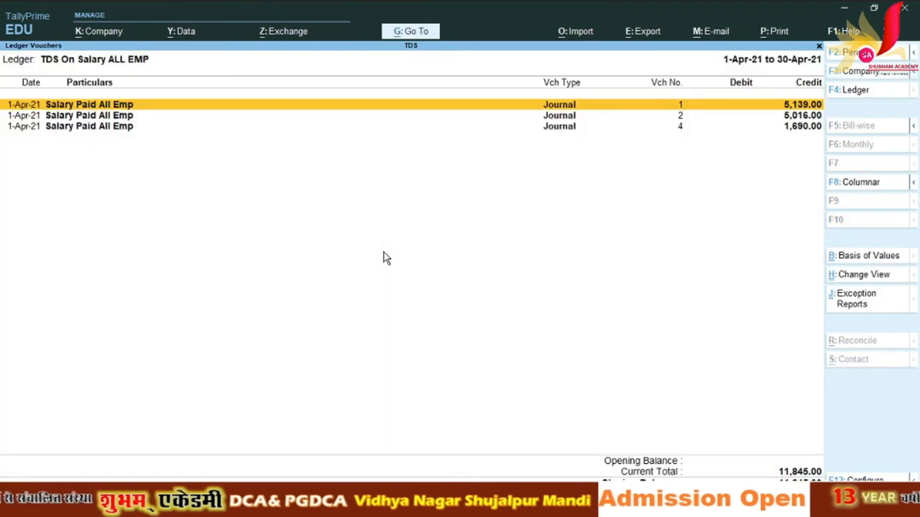
pyautogui.press('Down')
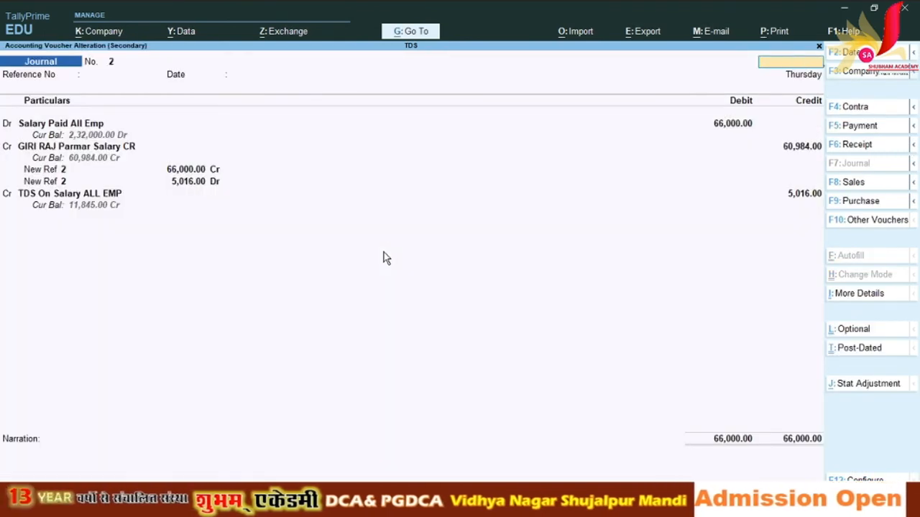
pyautogui.press('Escape')
pyautogui.press('y')
pyautogui.press('Down')
pyautogui.press('Return')
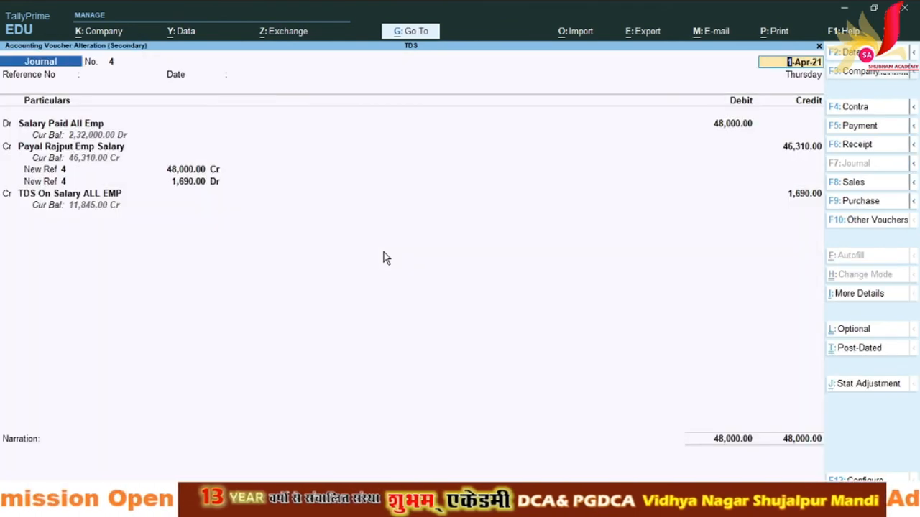
pyautogui.press('Escape')
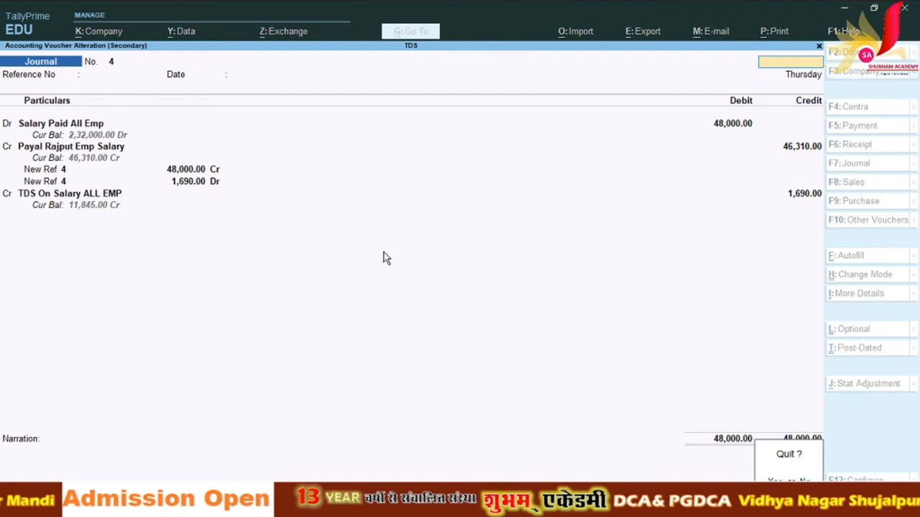
pyautogui.press('y')
# Step: Return to Sundry Creditors and open the April vouchers of the 53,071 salary ledger
pyautogui.press('Escape')
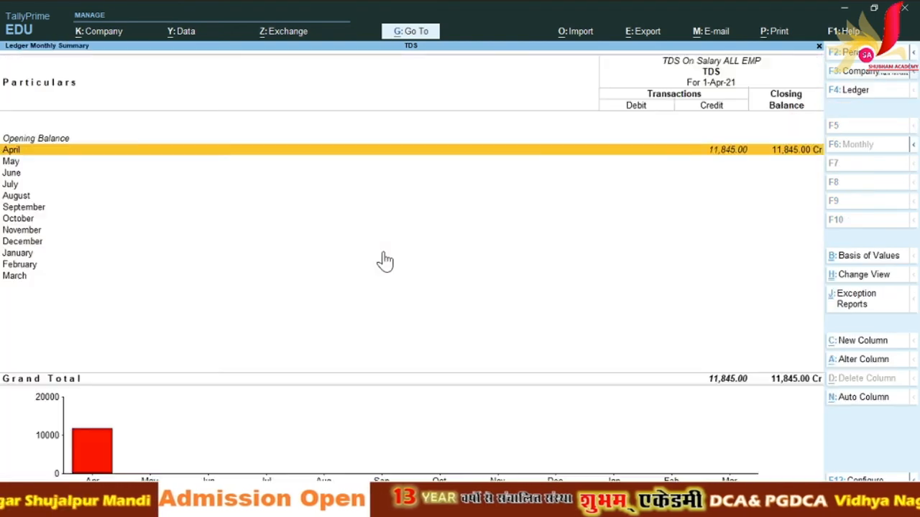
pyautogui.press('Escape')
pyautogui.press('Escape')
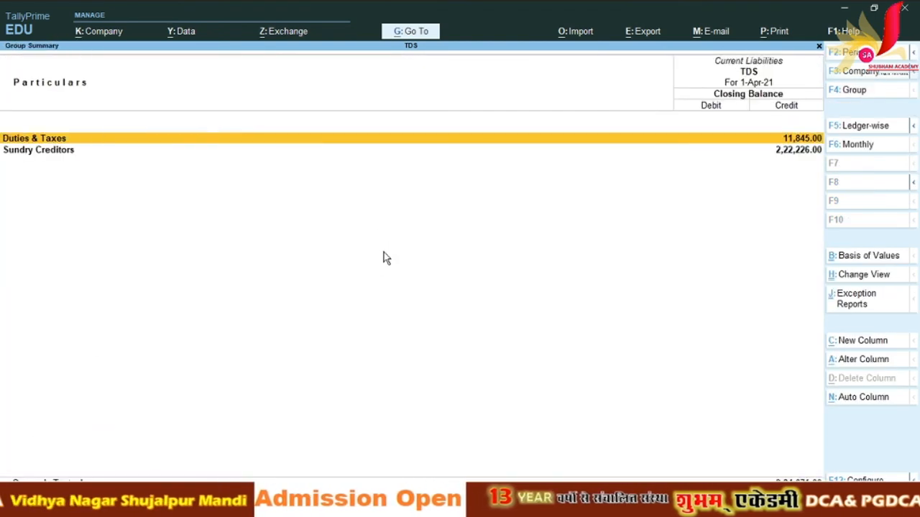
pyautogui.press('Down')
pyautogui.press('Return')
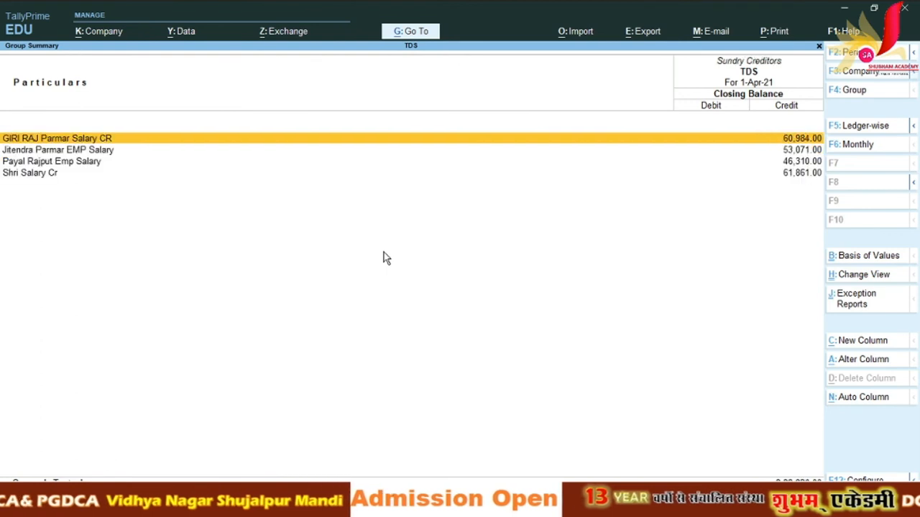
pyautogui.press('Down')
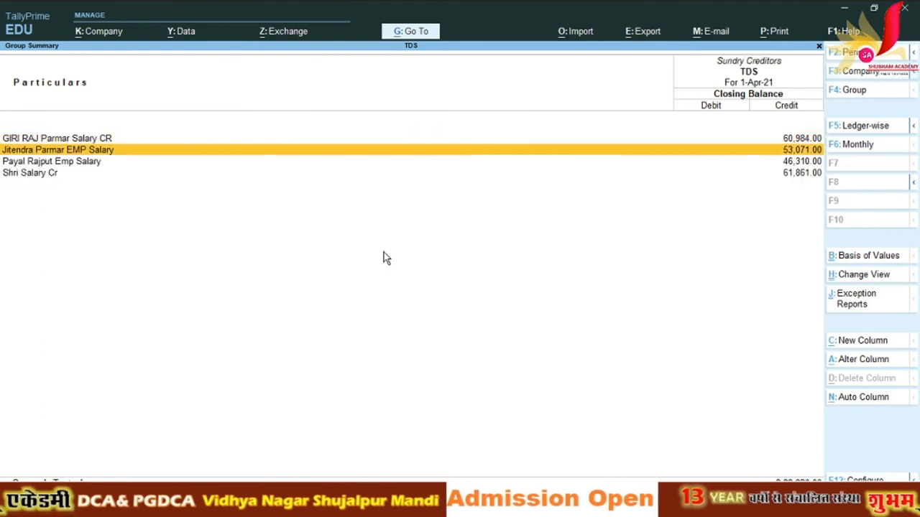
pyautogui.press('Return')
pyautogui.press('Return')
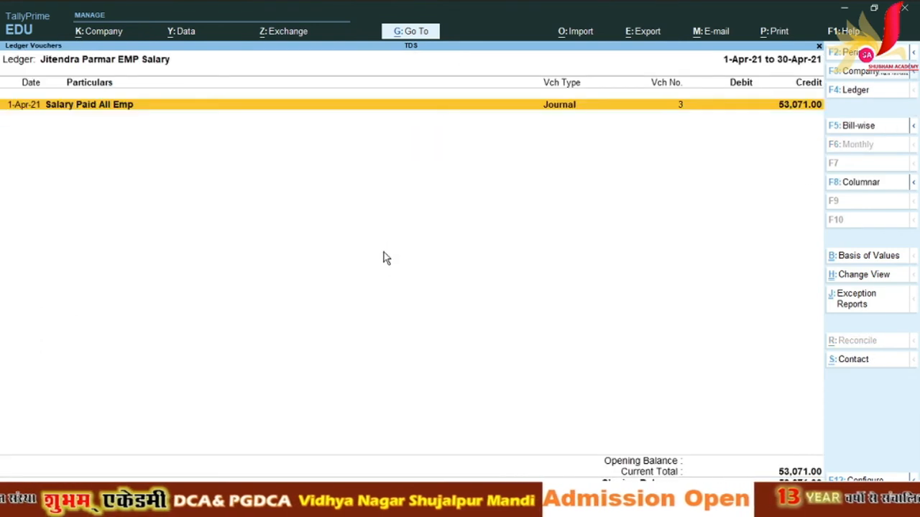
pyautogui.press('Return')
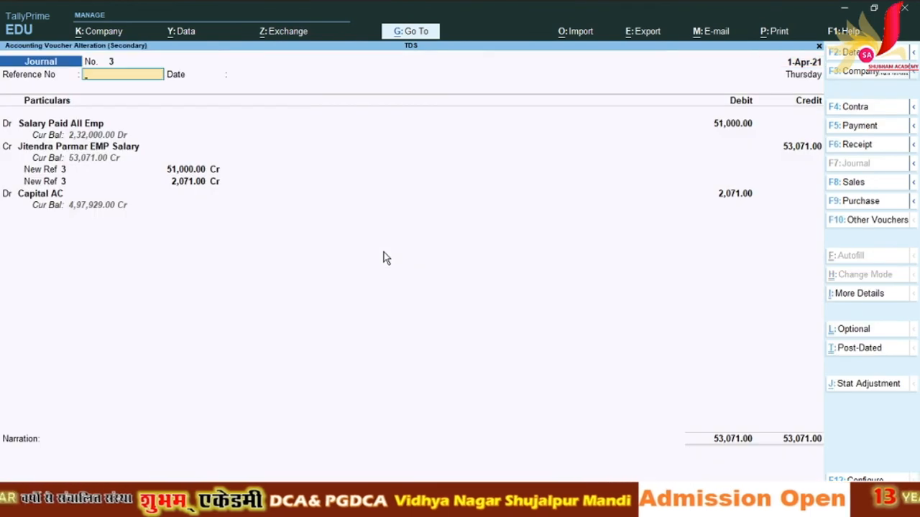
pyautogui.press('Return')
pyautogui.press('Return')
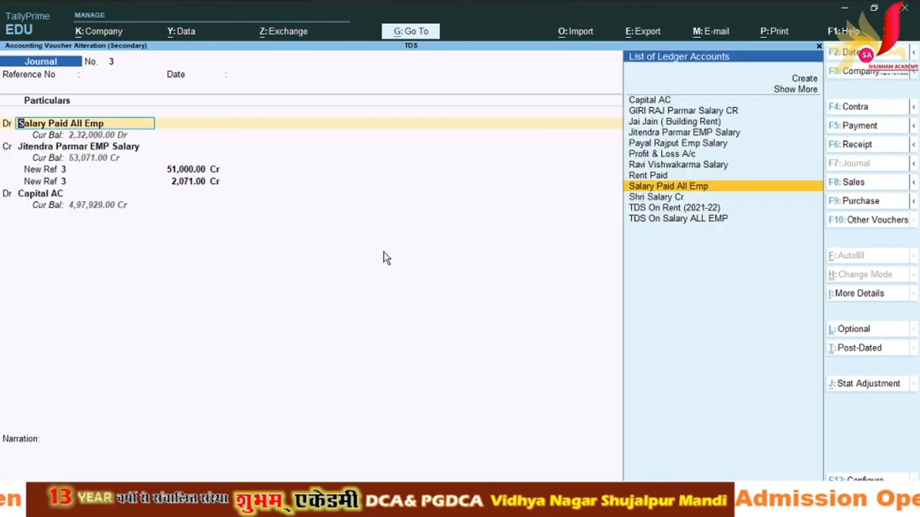
pyautogui.press('Return')
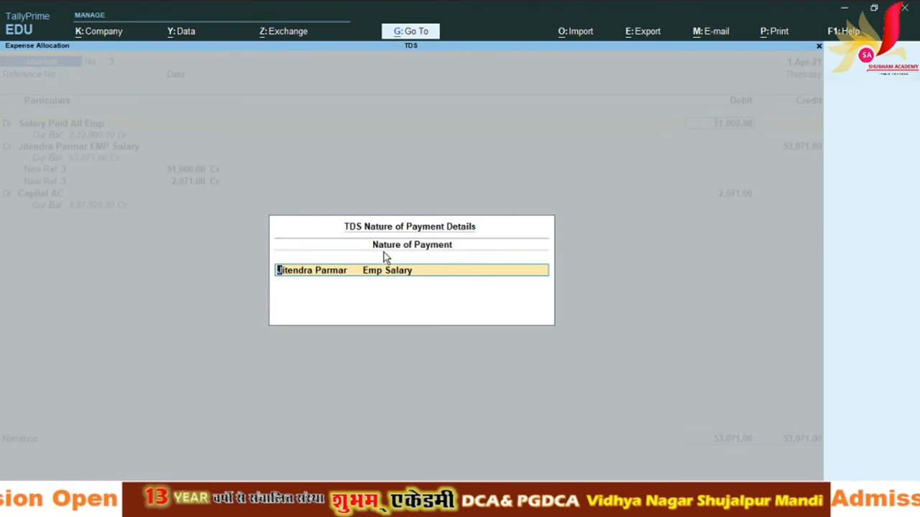
pyautogui.press('Return')
pyautogui.press('Return')
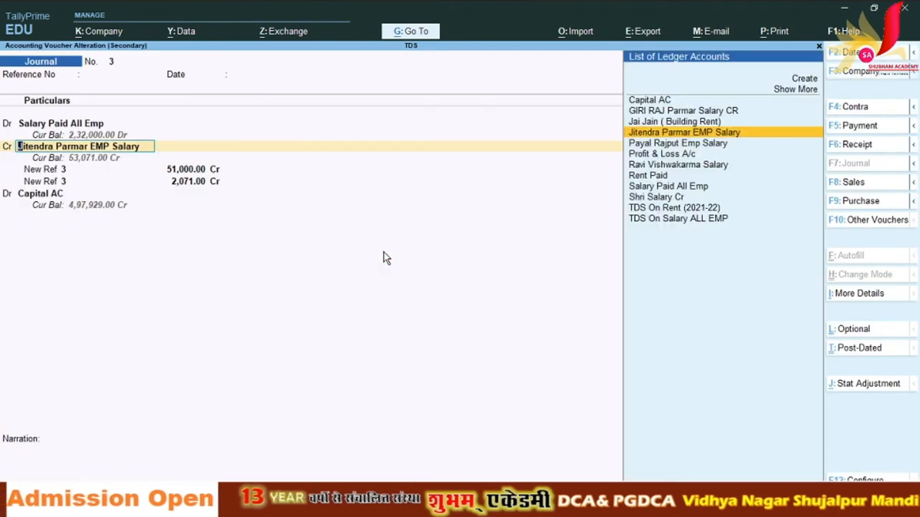
pyautogui.press('Return')
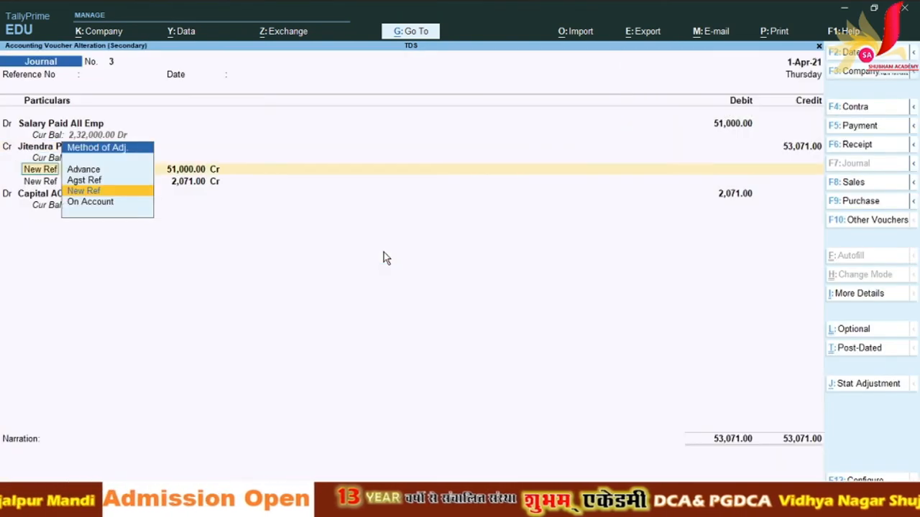
pyautogui.press('Return')
pyautogui.press('Return')
pyautogui.press('Return')
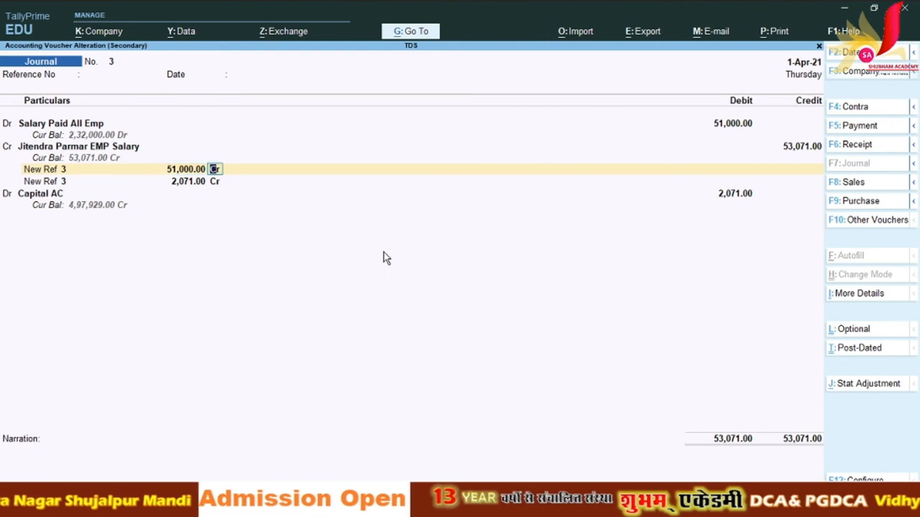
pyautogui.press('Return')
pyautogui.press('Return')
pyautogui.press('Return')
pyautogui.press('Return')
pyautogui.press('Return')
pyautogui.press('Return')
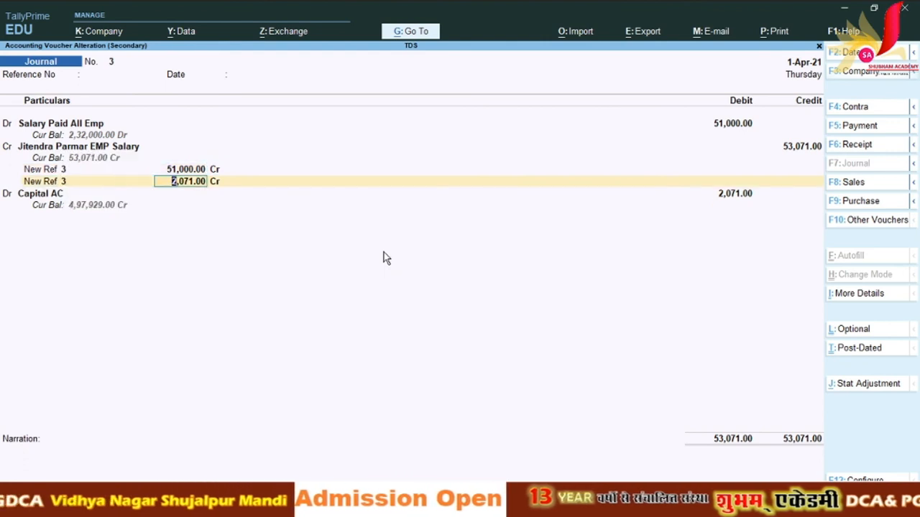
pyautogui.press('Return')
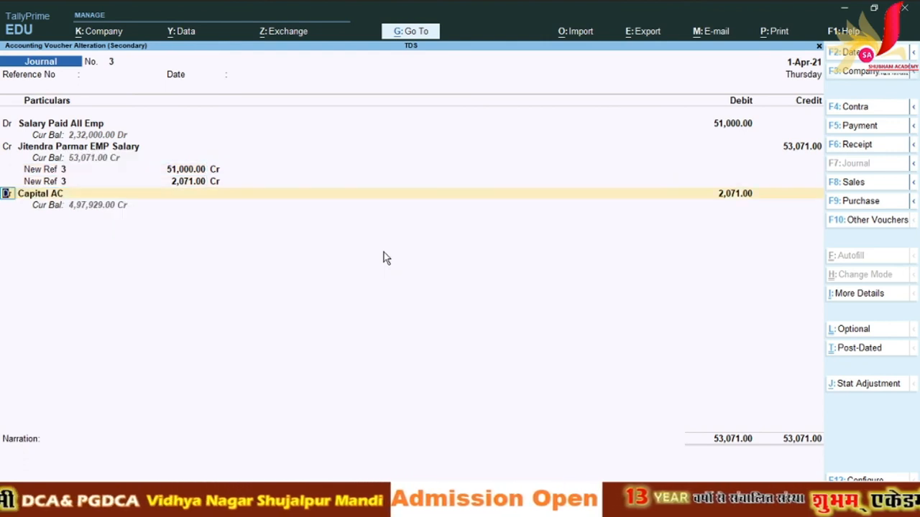
pyautogui.press('Return')
pyautogui.press('Down')
pyautogui.press('Down')
pyautogui.press('Down')
pyautogui.press('Down')
pyautogui.press('Down')
pyautogui.press('Down')
pyautogui.press('Down')
pyautogui.press('Down')
pyautogui.press('Down')
pyautogui.press('Down')
pyautogui.press('Down')
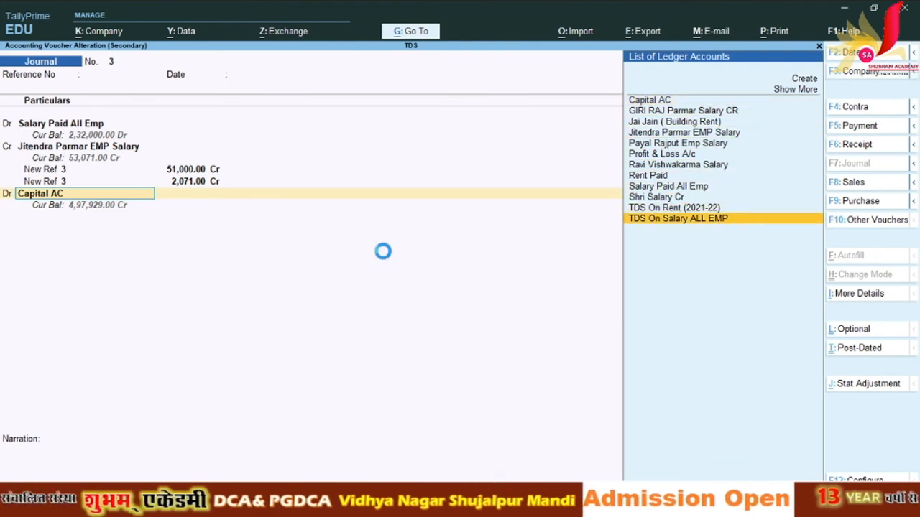
pyautogui.press('Return')
pyautogui.press('Return')
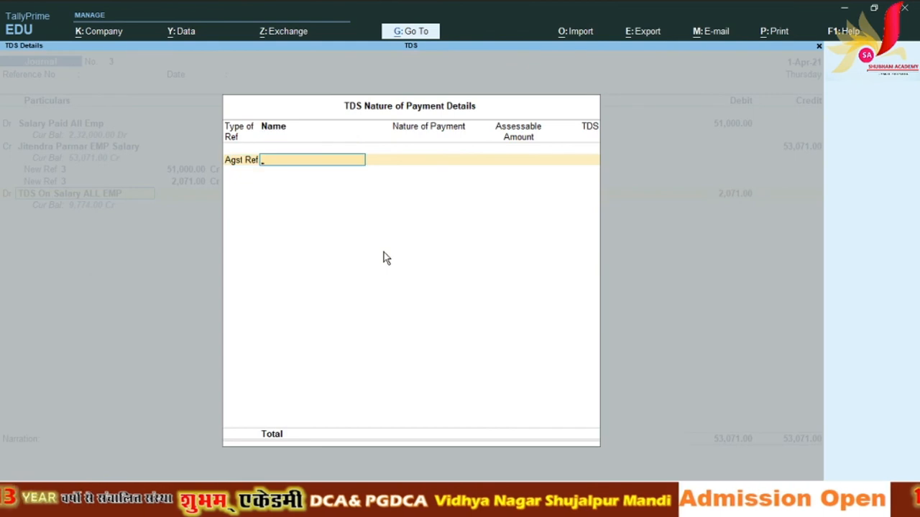
pyautogui.press('Escape')
pyautogui.press('y')
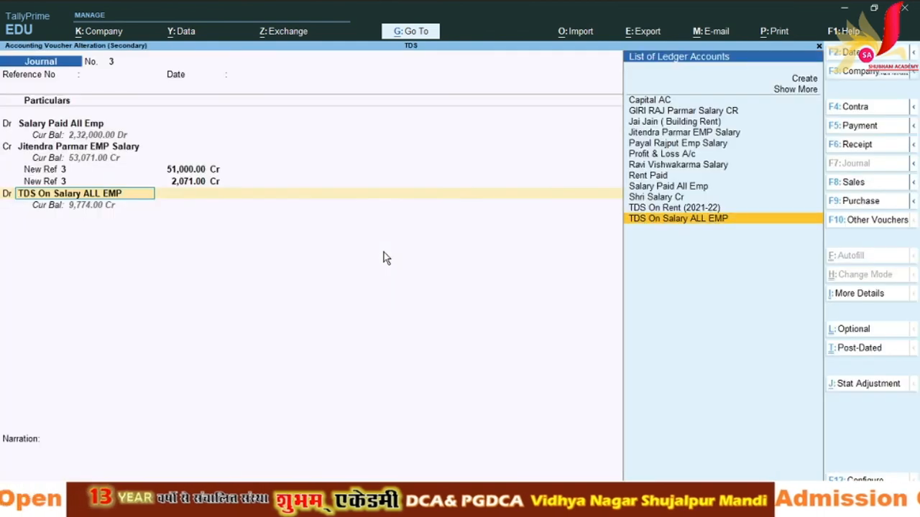
pyautogui.press('Escape')
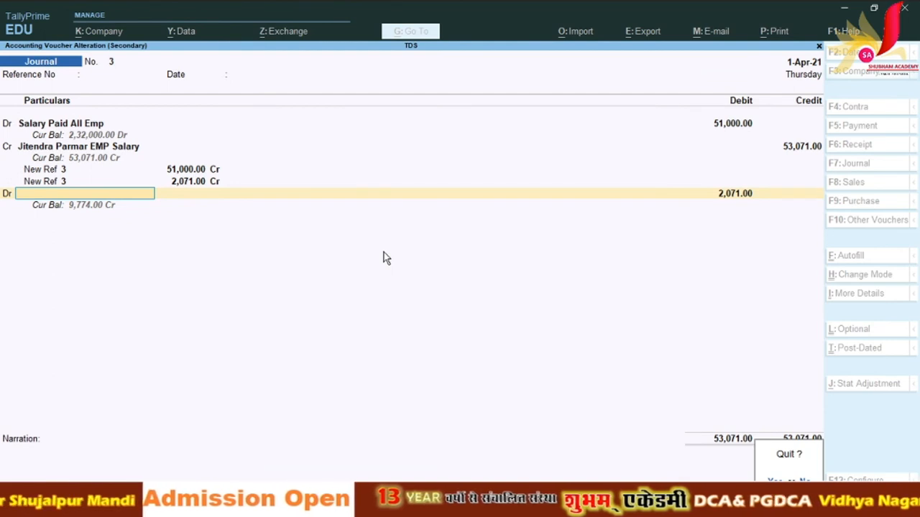
pyautogui.press('y')
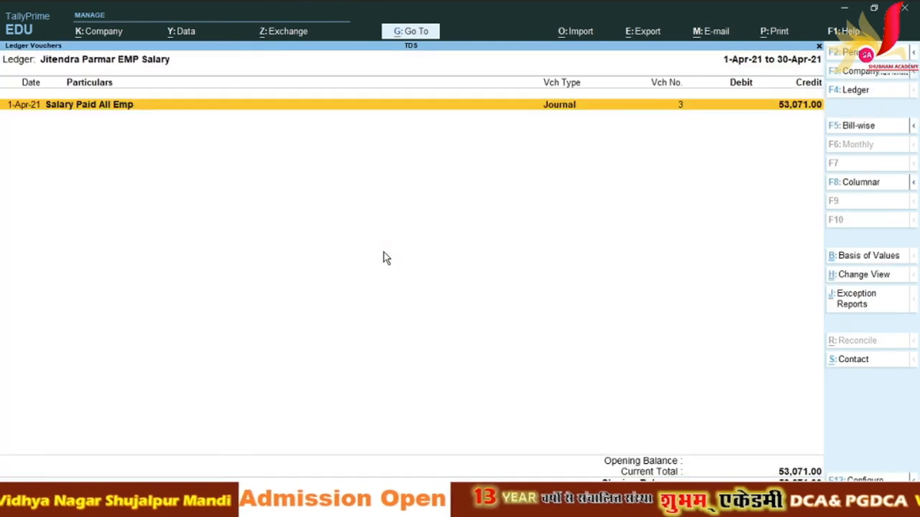
# Step: Delete the employee's existing journal voucher and return to the Gateway
pyautogui.hotkey('alt', 'd')
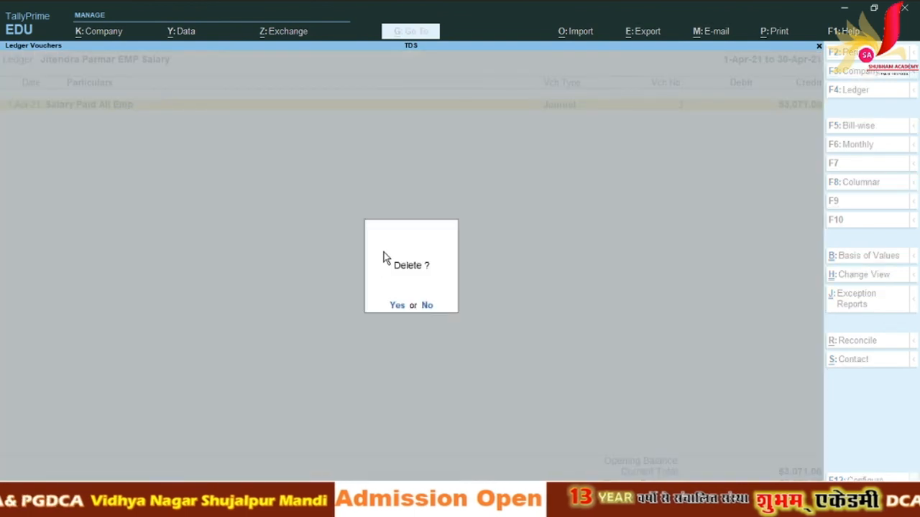
pyautogui.press('y')
pyautogui.press('Escape')
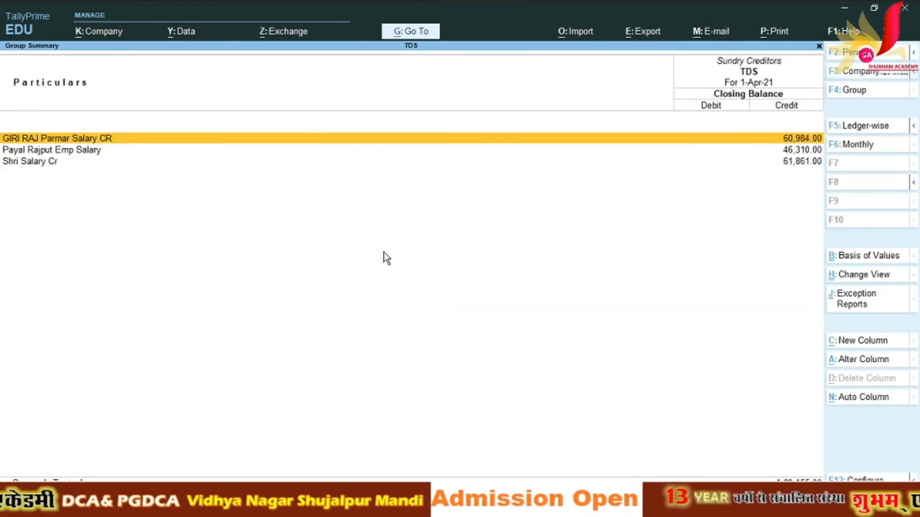
pyautogui.press('Escape')
pyautogui.press('Escape')
pyautogui.press('Escape')
pyautogui.press('Escape')
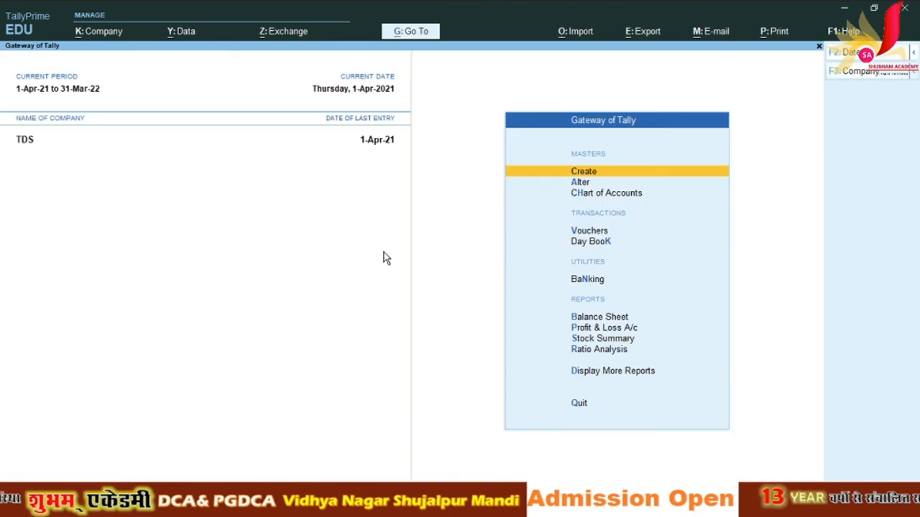
# Step: Start a new journal debiting Salary Paid All Emp with the 51,000 monthly salary from Excel
pyautogui.press('v')
pyautogui.press('Return')
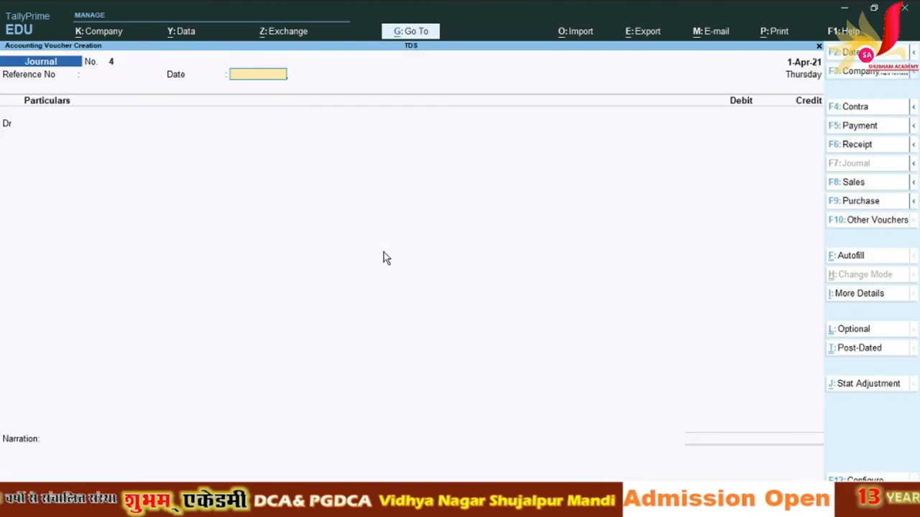
pyautogui.press('Return')
pyautogui.press('Down')
pyautogui.press('Down')
pyautogui.press('Down')
pyautogui.press('Down')
pyautogui.press('Down')
pyautogui.press('Down')
pyautogui.press('Down')
pyautogui.press('Down')
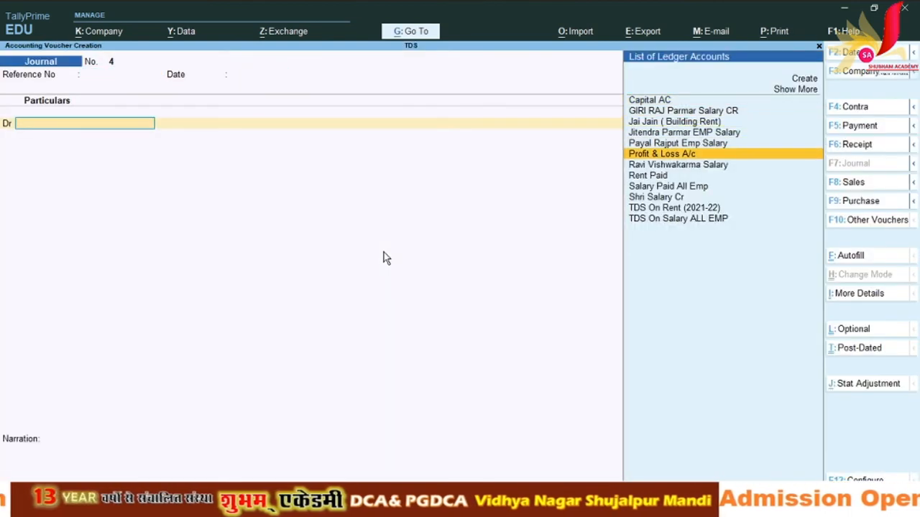
pyautogui.press('Return')
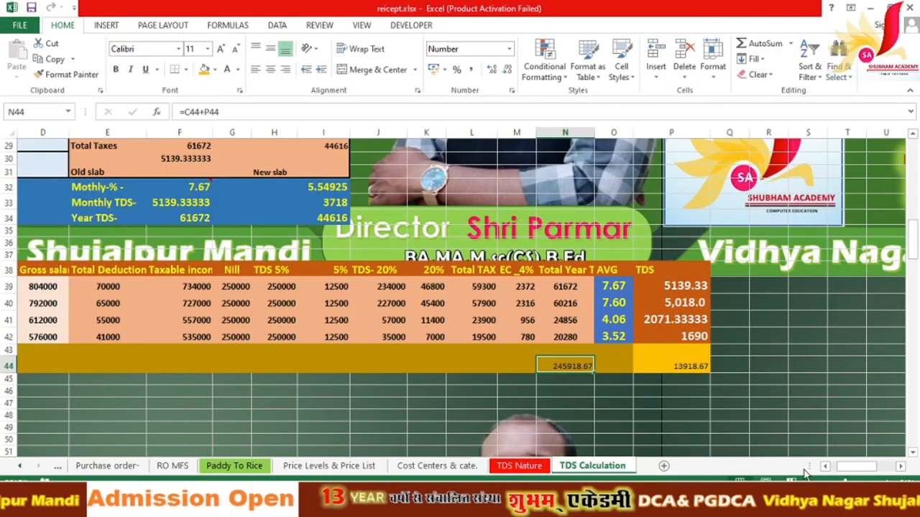
pyautogui.click(826, 467)
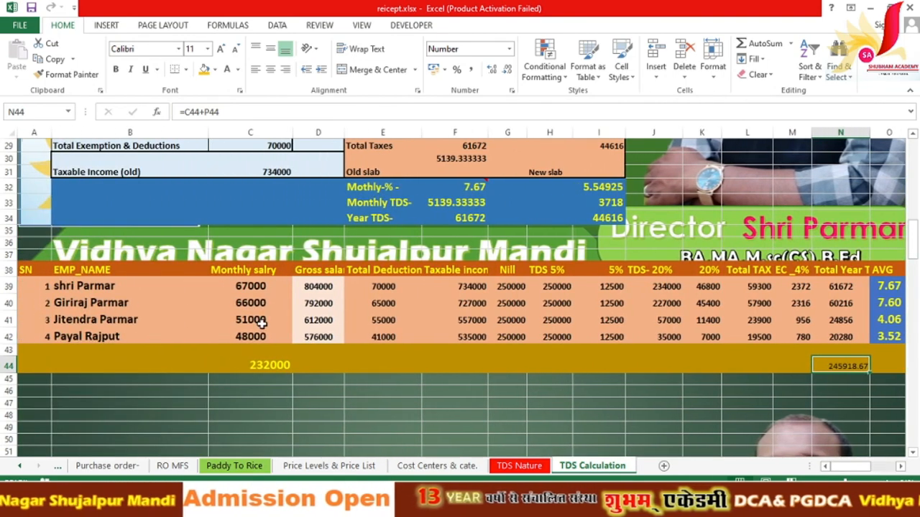
pyautogui.click(256, 322)
pyautogui.hotkey('alt', 'Tab')
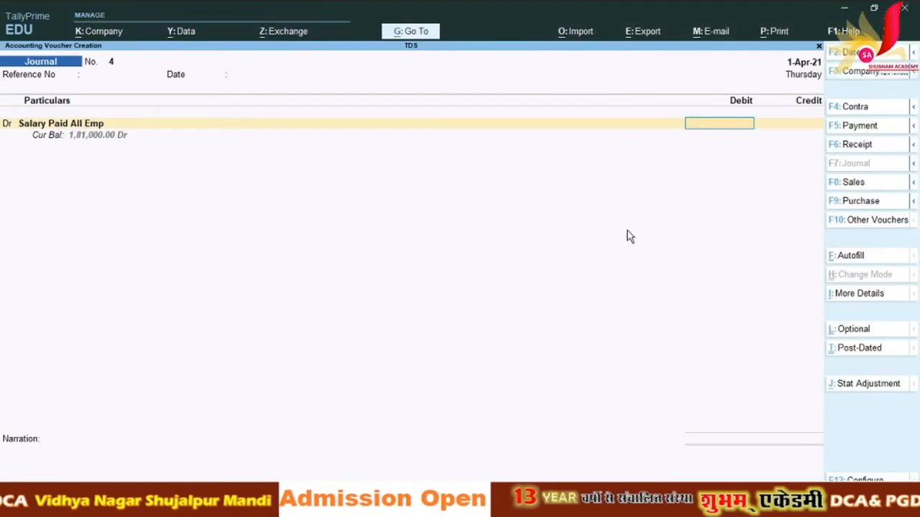
pyautogui.write('51000')
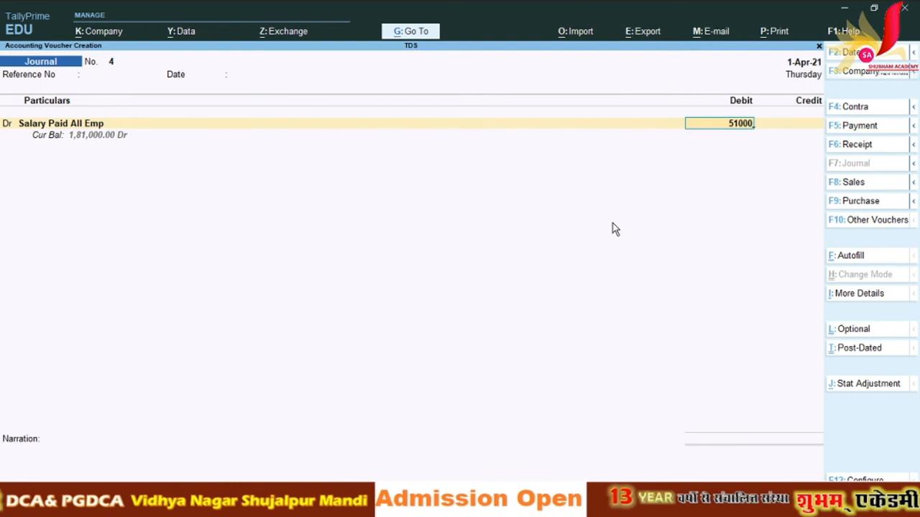
pyautogui.press('Return')
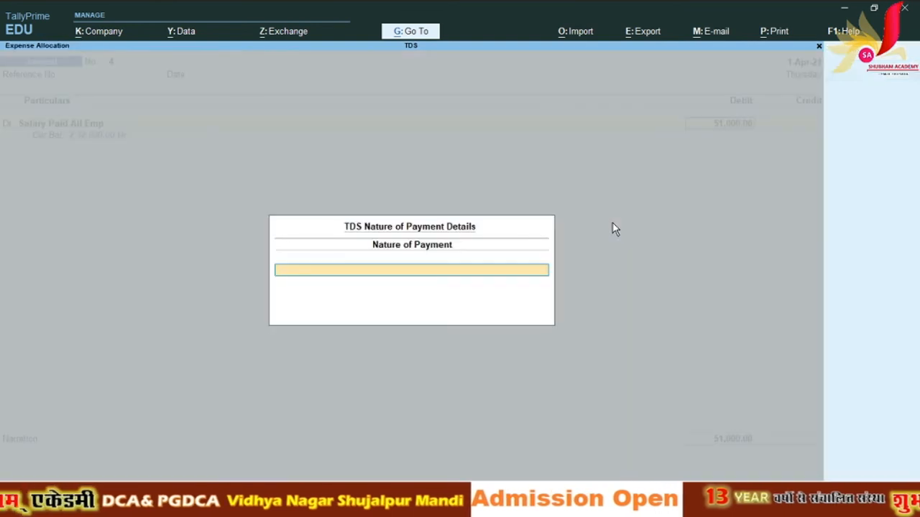
# Step: Set the TDS nature, credit the employee 48,929 as a New Ref and TDS On Salary ALL EMP 2,071, then save
pyautogui.write('E')
pyautogui.press('Down')
pyautogui.press('Down')
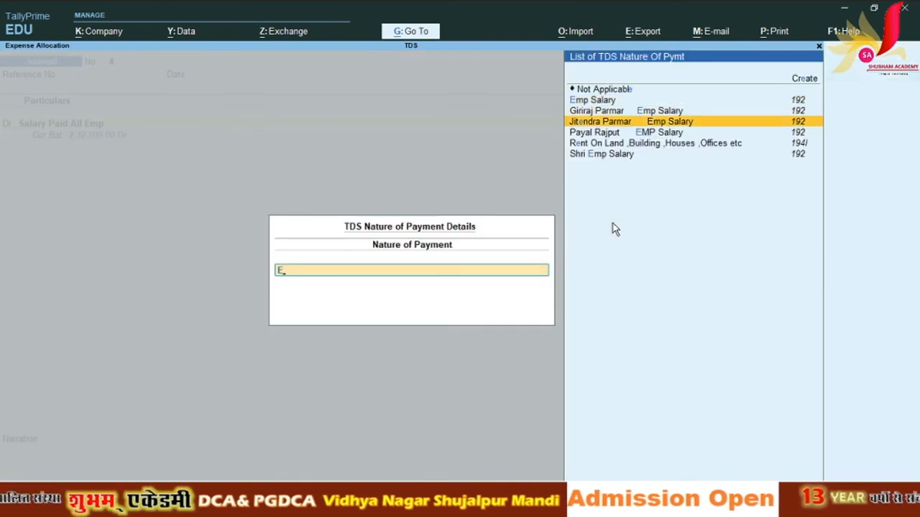
pyautogui.press('Return')
pyautogui.press('Return')
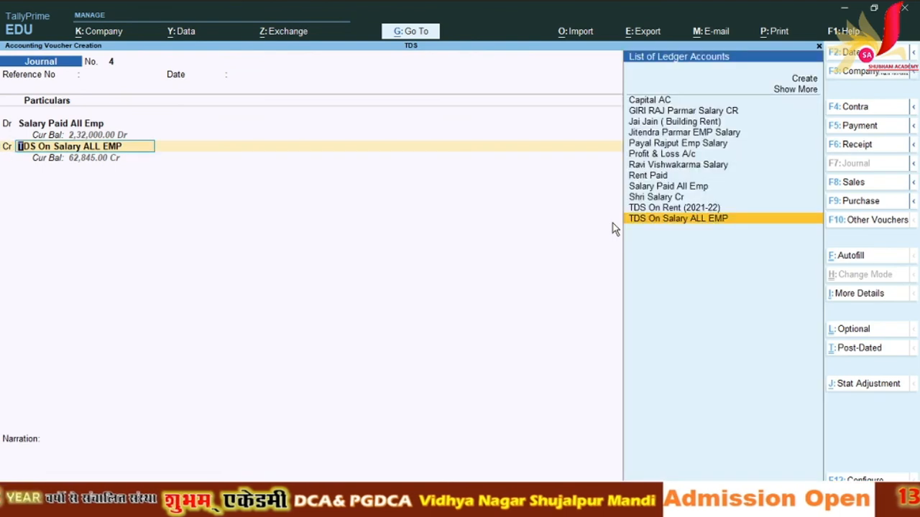
pyautogui.press('Up')
pyautogui.press('Up')
pyautogui.press('Up')
pyautogui.press('Up')
pyautogui.press('Up')
pyautogui.press('Up')
pyautogui.press('Up')
pyautogui.press('Up')
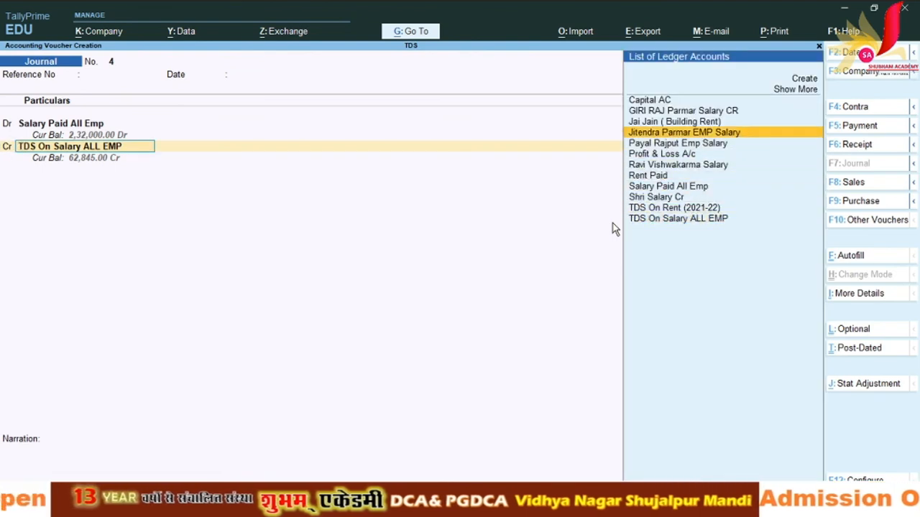
pyautogui.press('Return')
pyautogui.press('Return')
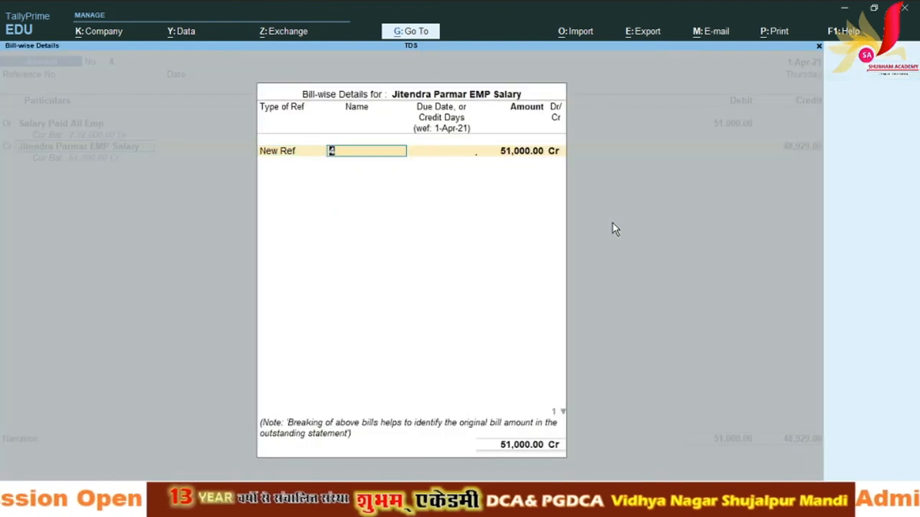
pyautogui.press('Return')
pyautogui.press('Return')
pyautogui.press('Return')
pyautogui.press('Return')
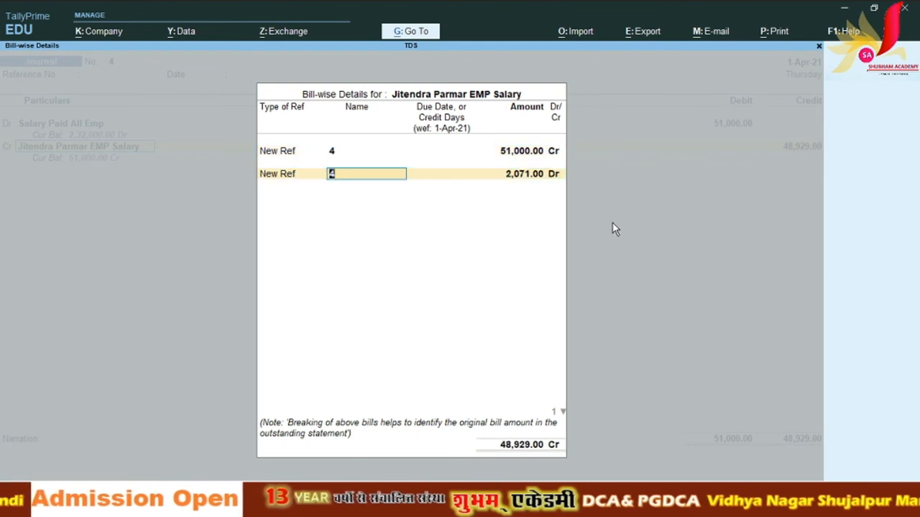
pyautogui.press('Return')
pyautogui.press('Return')
pyautogui.press('Return')
pyautogui.press('Return')
pyautogui.press('Return')
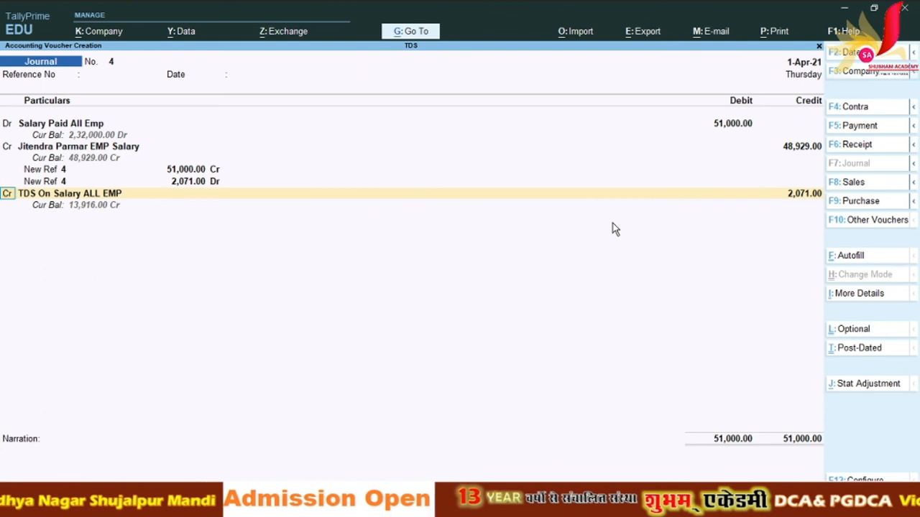
pyautogui.press('Return')
pyautogui.press('Return')
pyautogui.press('Return')
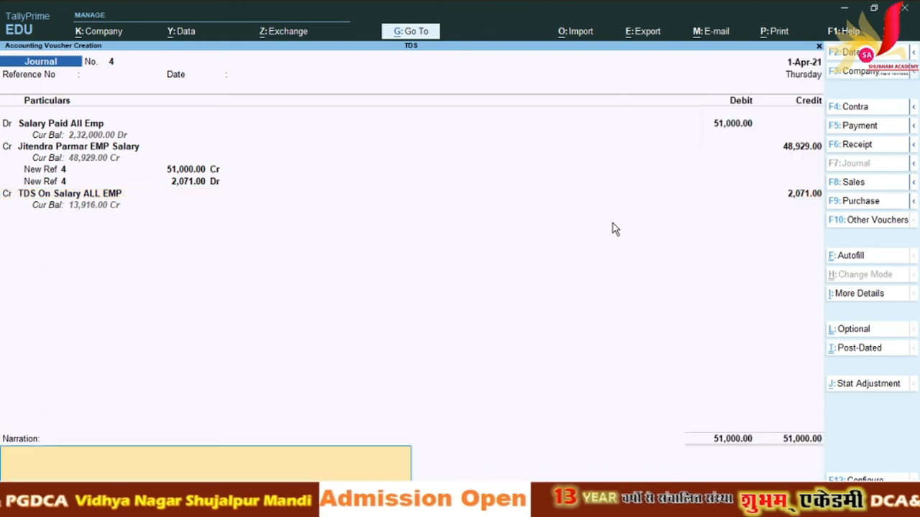
pyautogui.press('Return')
pyautogui.press('Return')
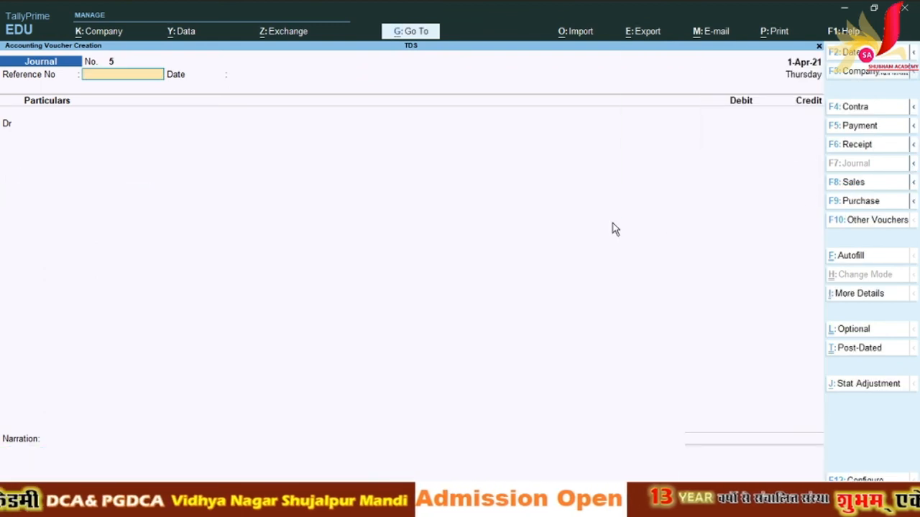
pyautogui.press('Escape')
pyautogui.press('Escape')
pyautogui.press('Escape')
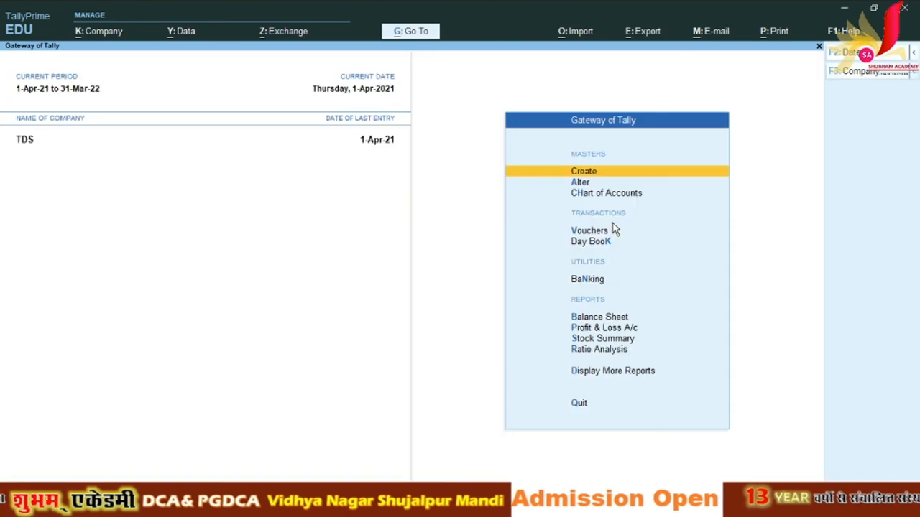
# Step: Open the Balance Sheet at Current Liabilities 2,32,000 and check it against Excel's 232000 total in C44
pyautogui.press('b')
pyautogui.press('Down')
pyautogui.press('Down')
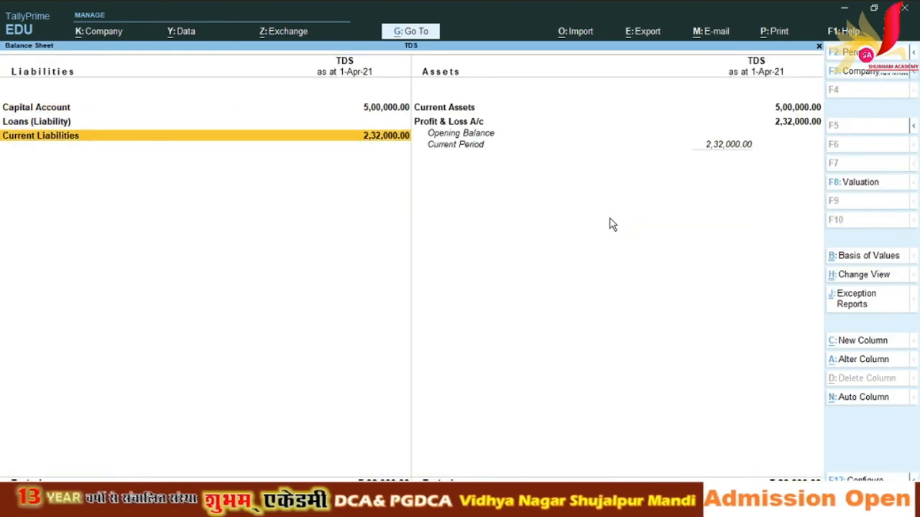
pyautogui.hotkey('alt', 'Tab')
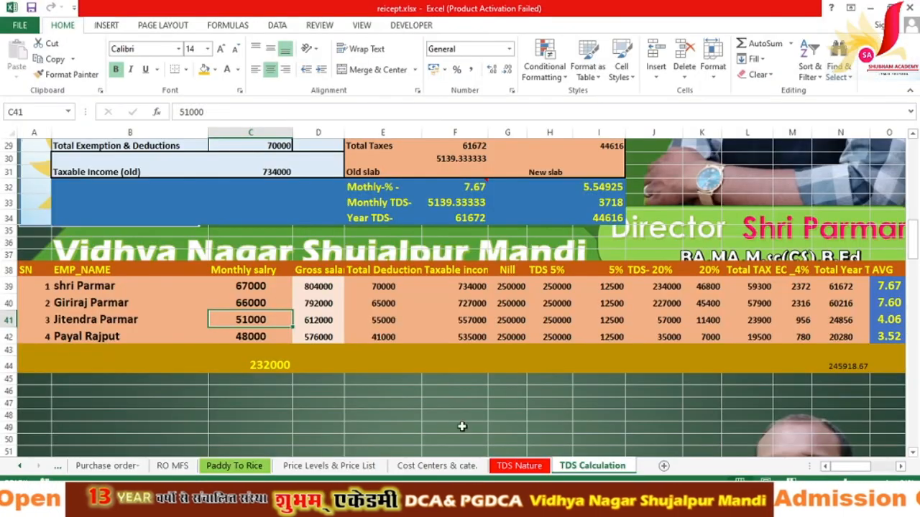
pyautogui.click(257, 371)
pyautogui.click(830, 372)
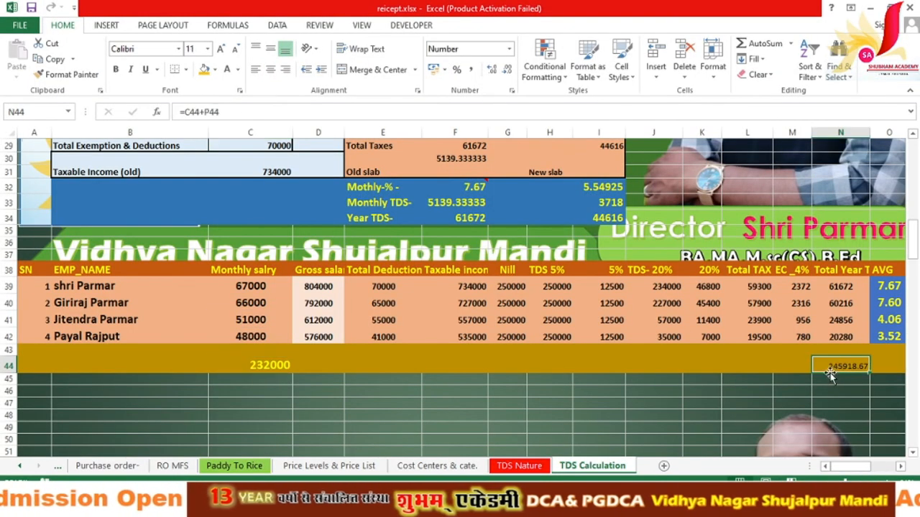
pyautogui.click(242, 287)
pyautogui.moveTo(242, 287); pyautogui.dragTo(251, 365)
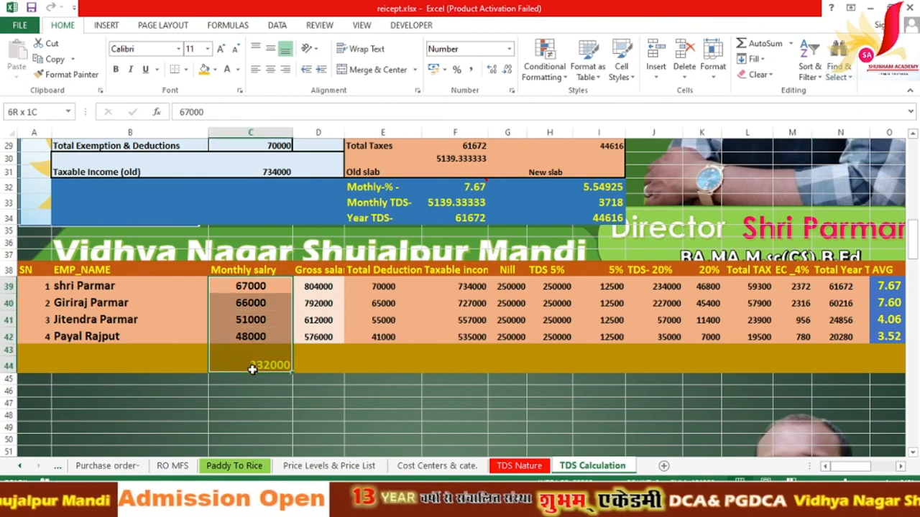
pyautogui.click(271, 69)
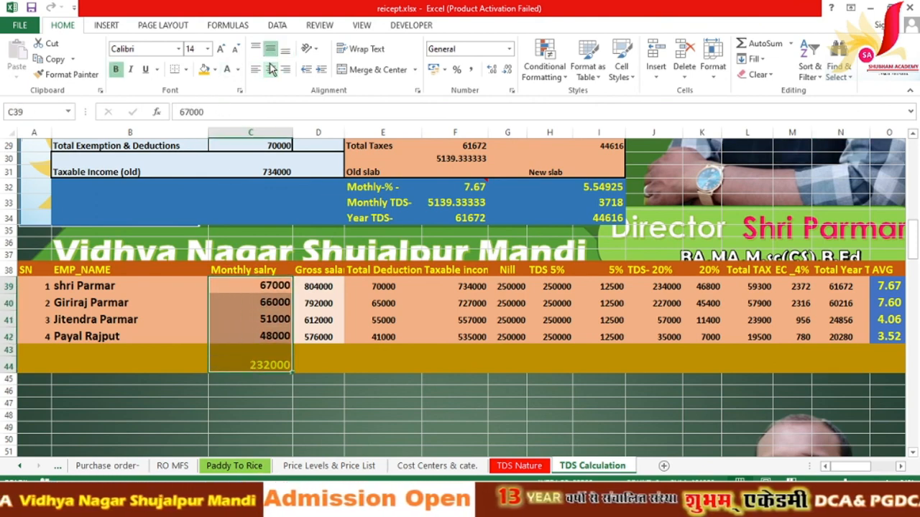
pyautogui.click(271, 69)
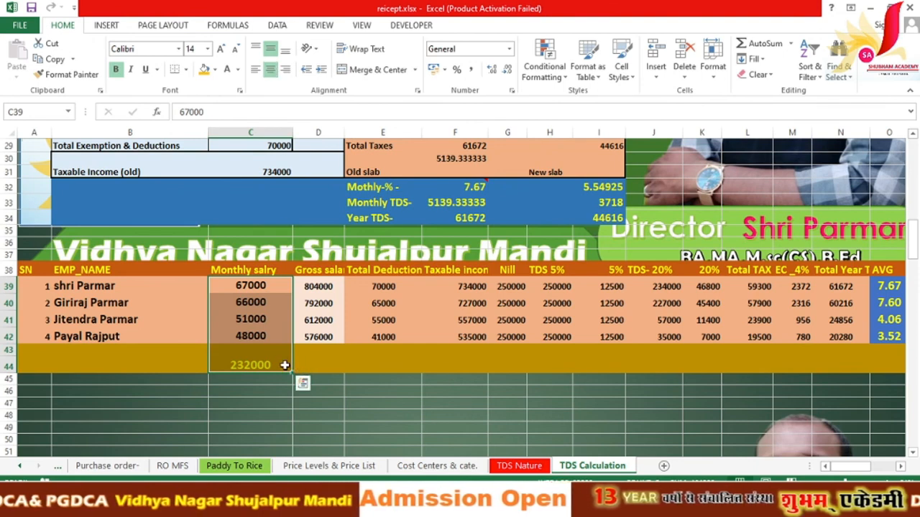
pyautogui.click(275, 361)
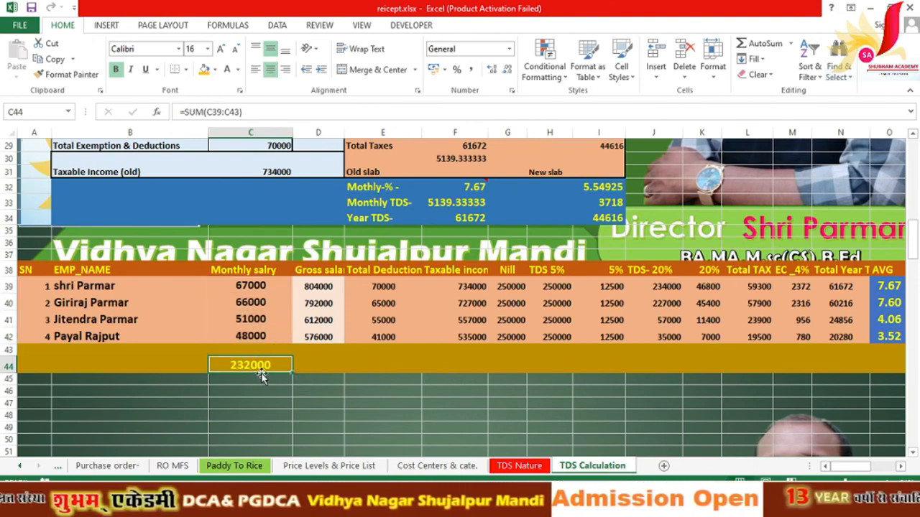
# Step: Open the Current Liabilities breakdown and compare Duties & Taxes 13,916 with Excel's 13918.67 in P44
pyautogui.hotkey('alt', 'Tab')
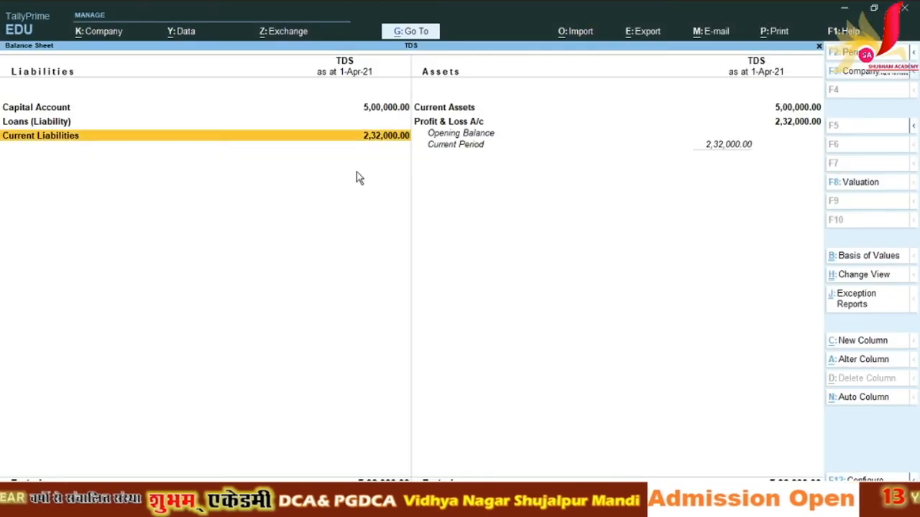
pyautogui.press('Return')
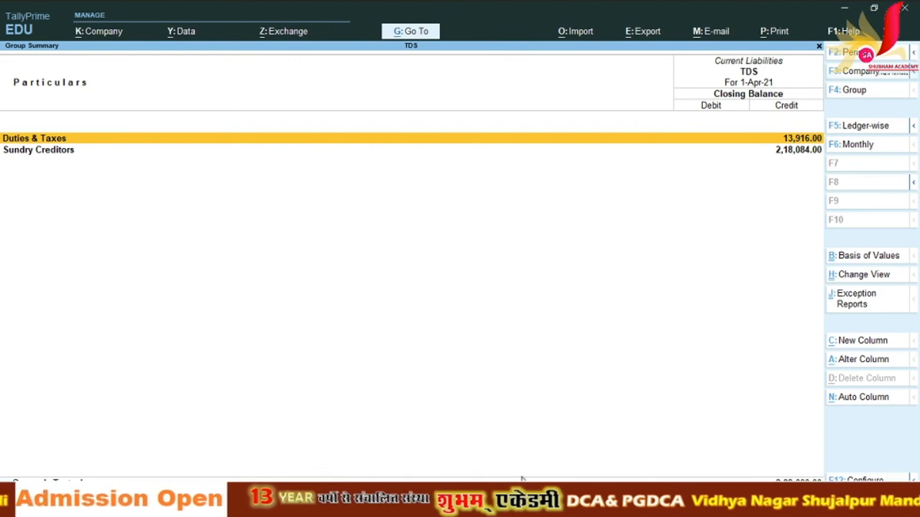
pyautogui.click(518, 503)
pyautogui.click(899, 467)
pyautogui.click(707, 369)
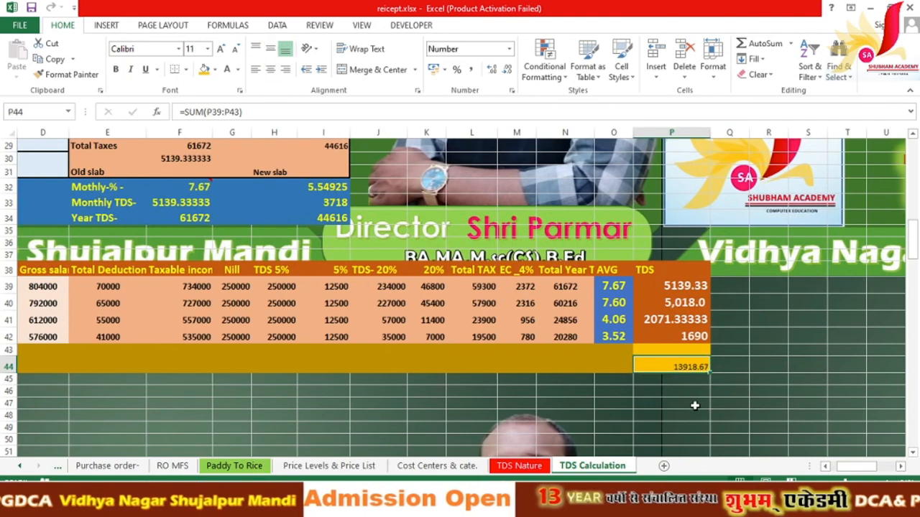
# Step: Check Sundry Creditors against the spreadsheet, then close the reports back to the Gateway without quitting
pyautogui.click(604, 504)
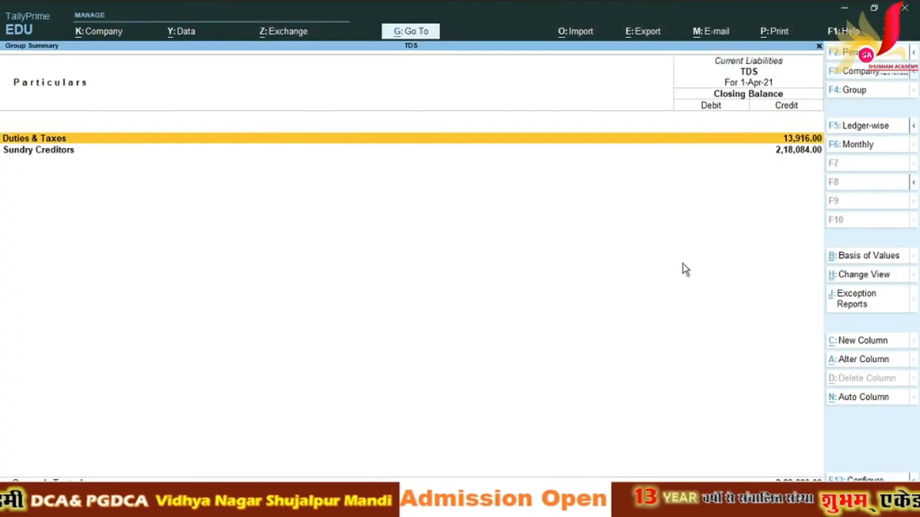
pyautogui.press('Down')
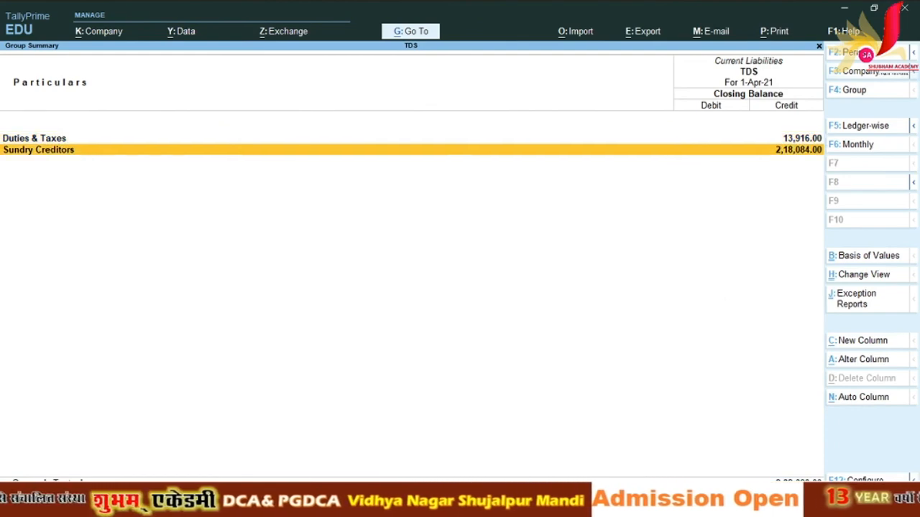
pyautogui.click(647, 504)
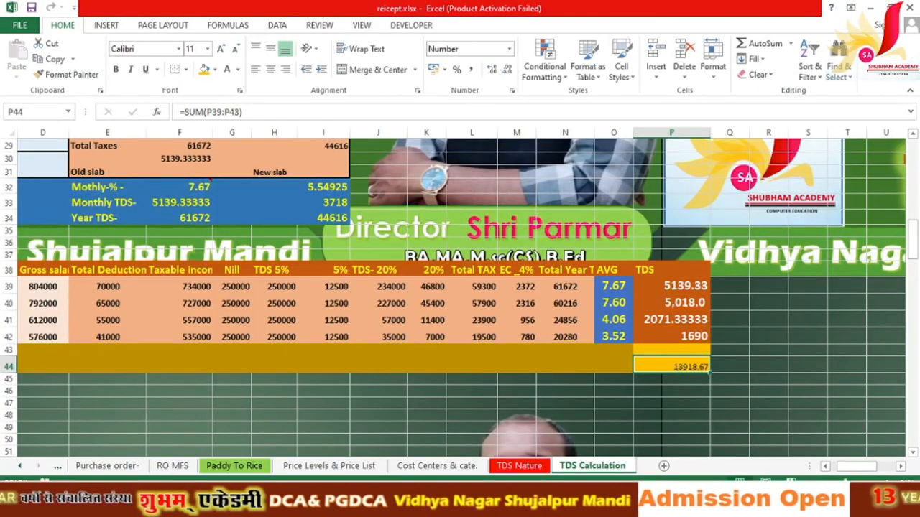
pyautogui.click(825, 467)
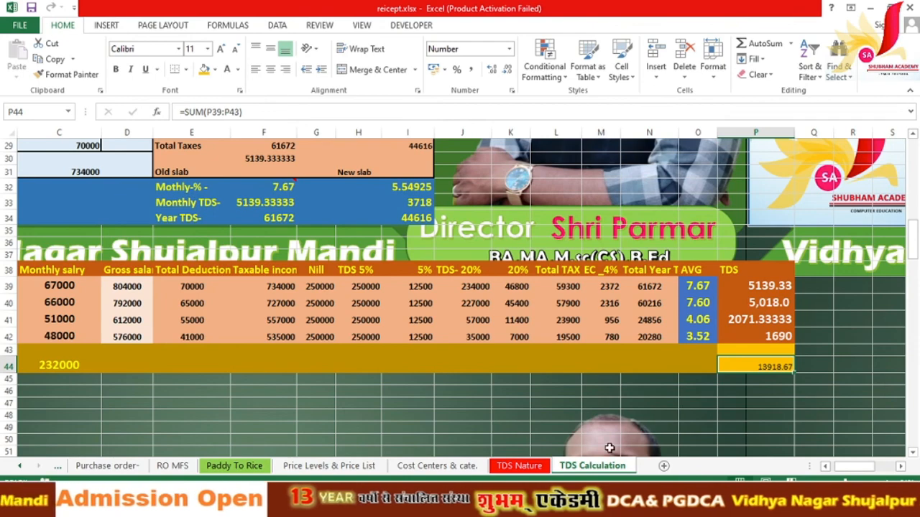
pyautogui.click(616, 504)
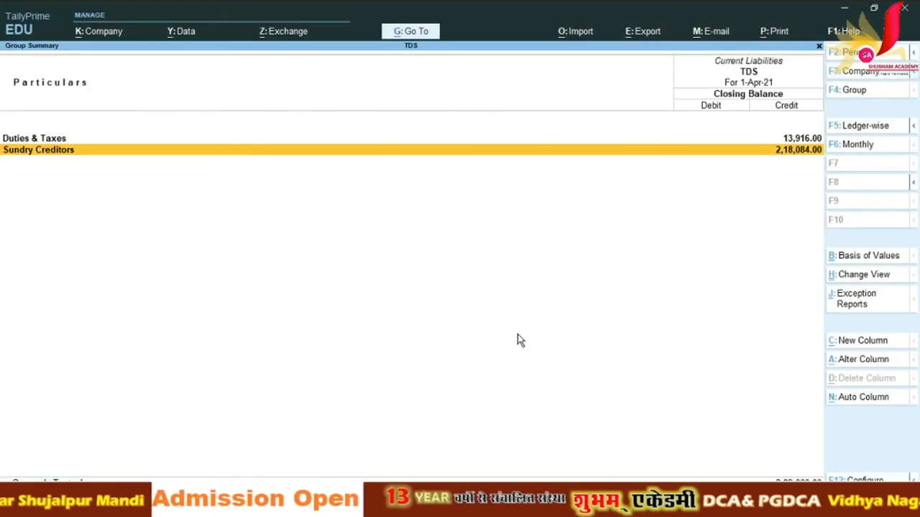
pyautogui.press('Escape')
pyautogui.press('Escape')
pyautogui.press('Escape')
pyautogui.press('n')
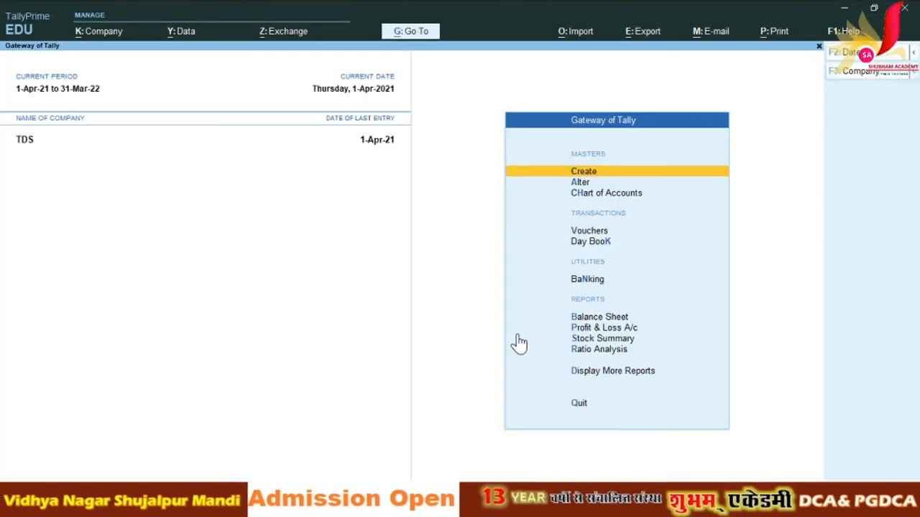